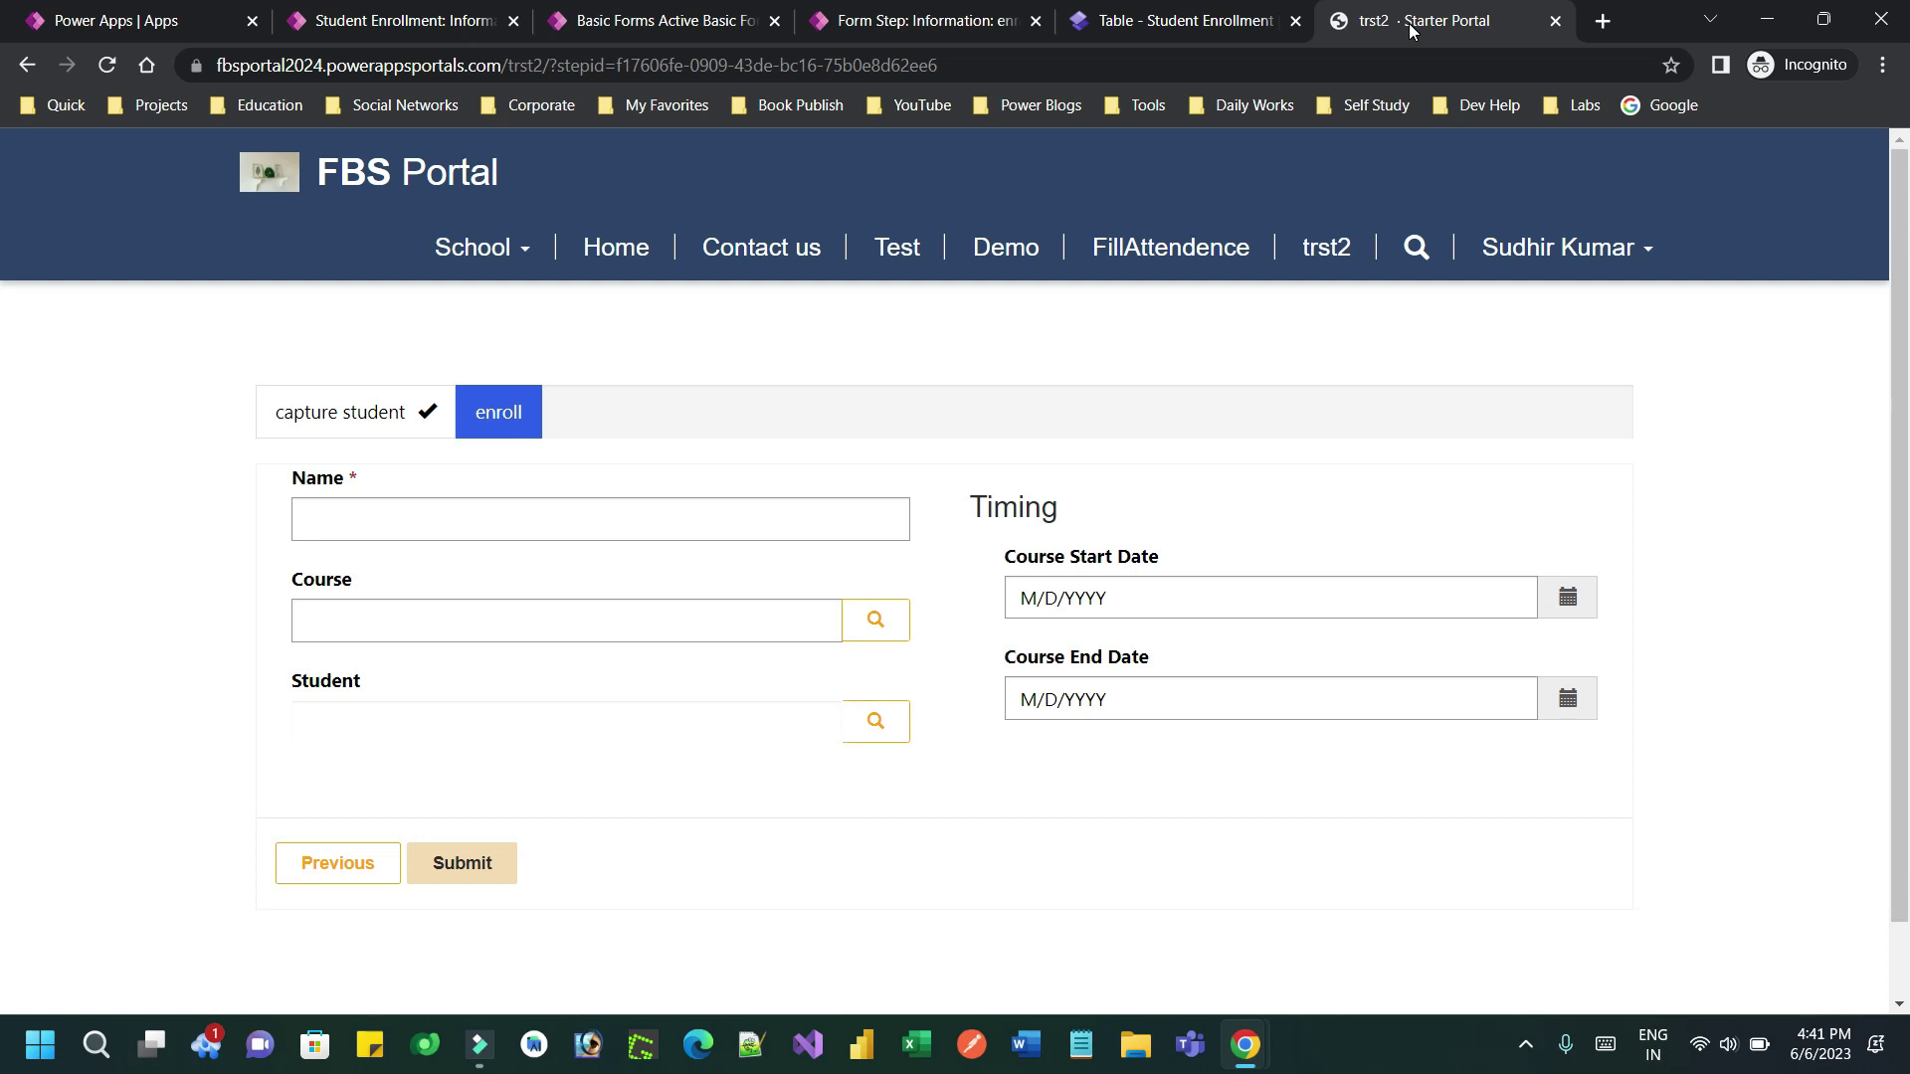
Reload the trst2 page and point out the capture student step, enroll step and Student field
{"action": "left_click", "coordinate": [351, 414]}
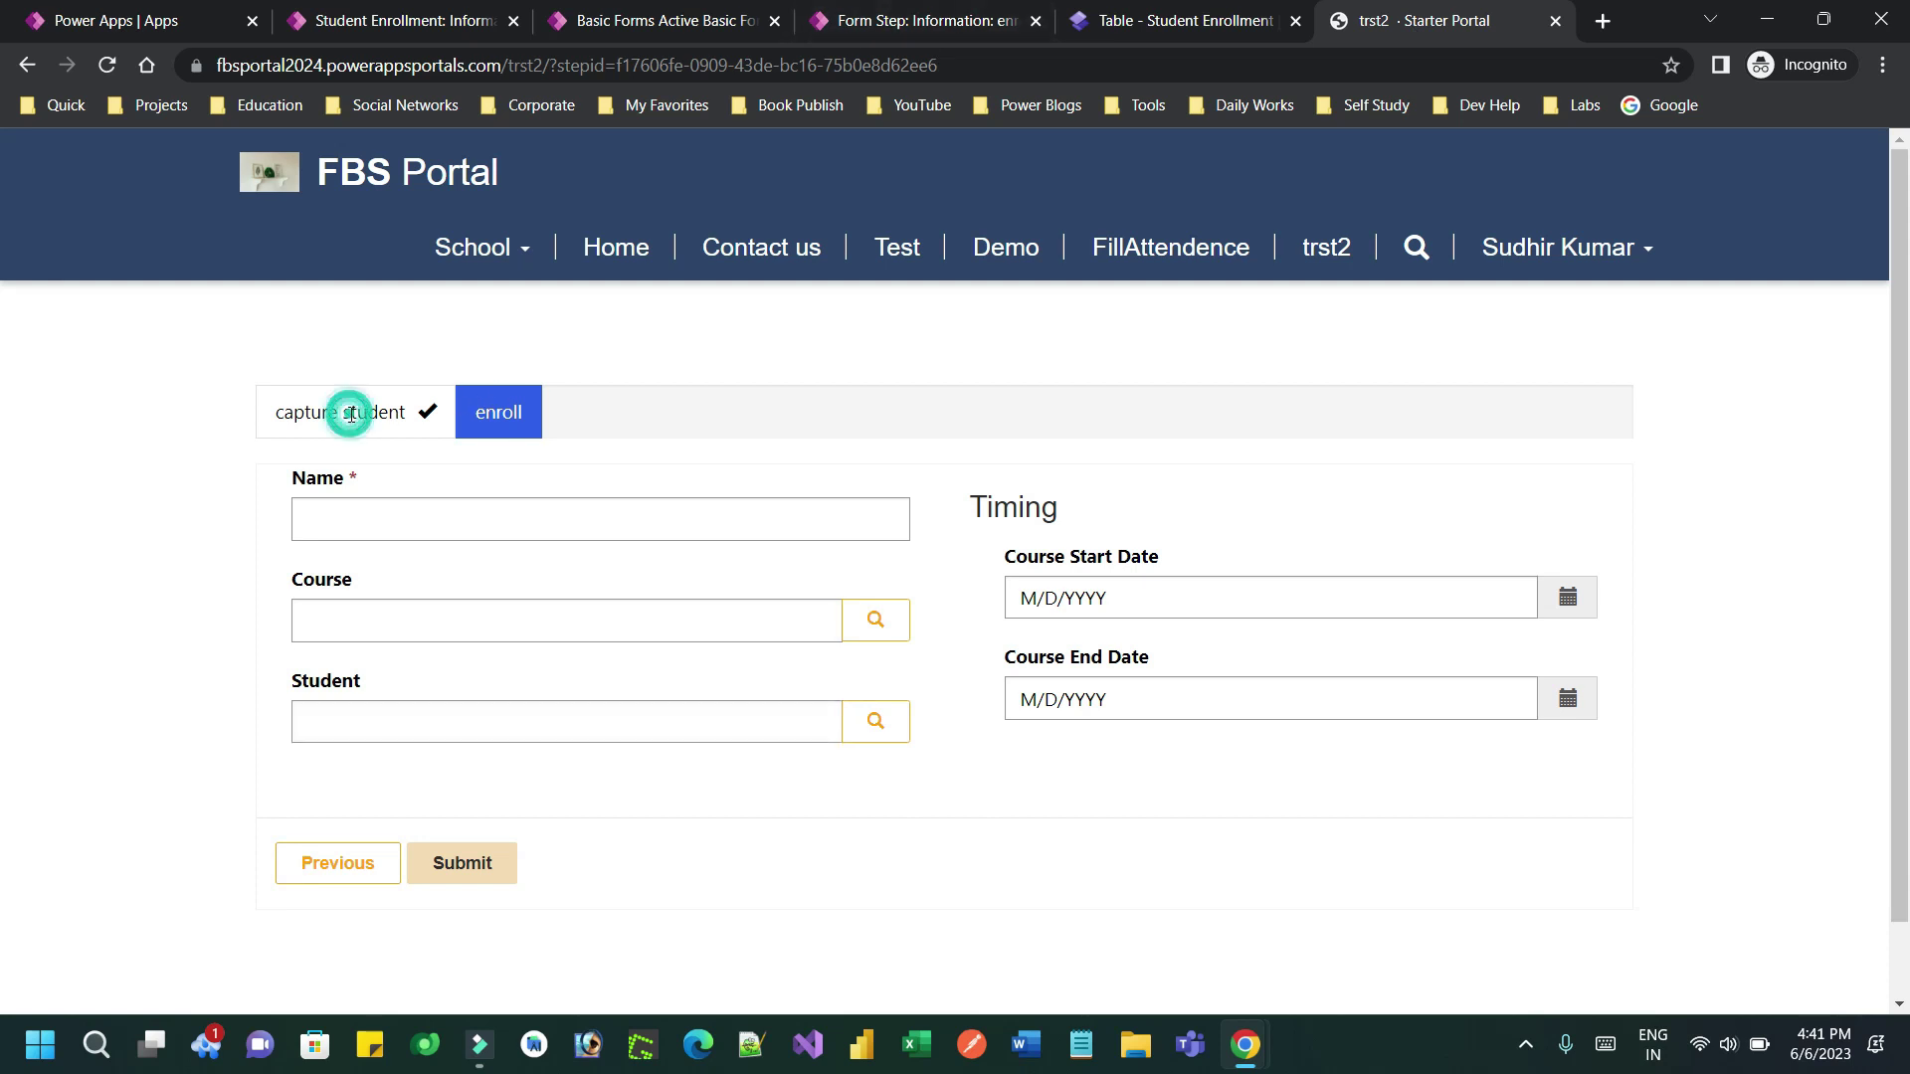
{"action": "left_click", "coordinate": [1318, 262]}
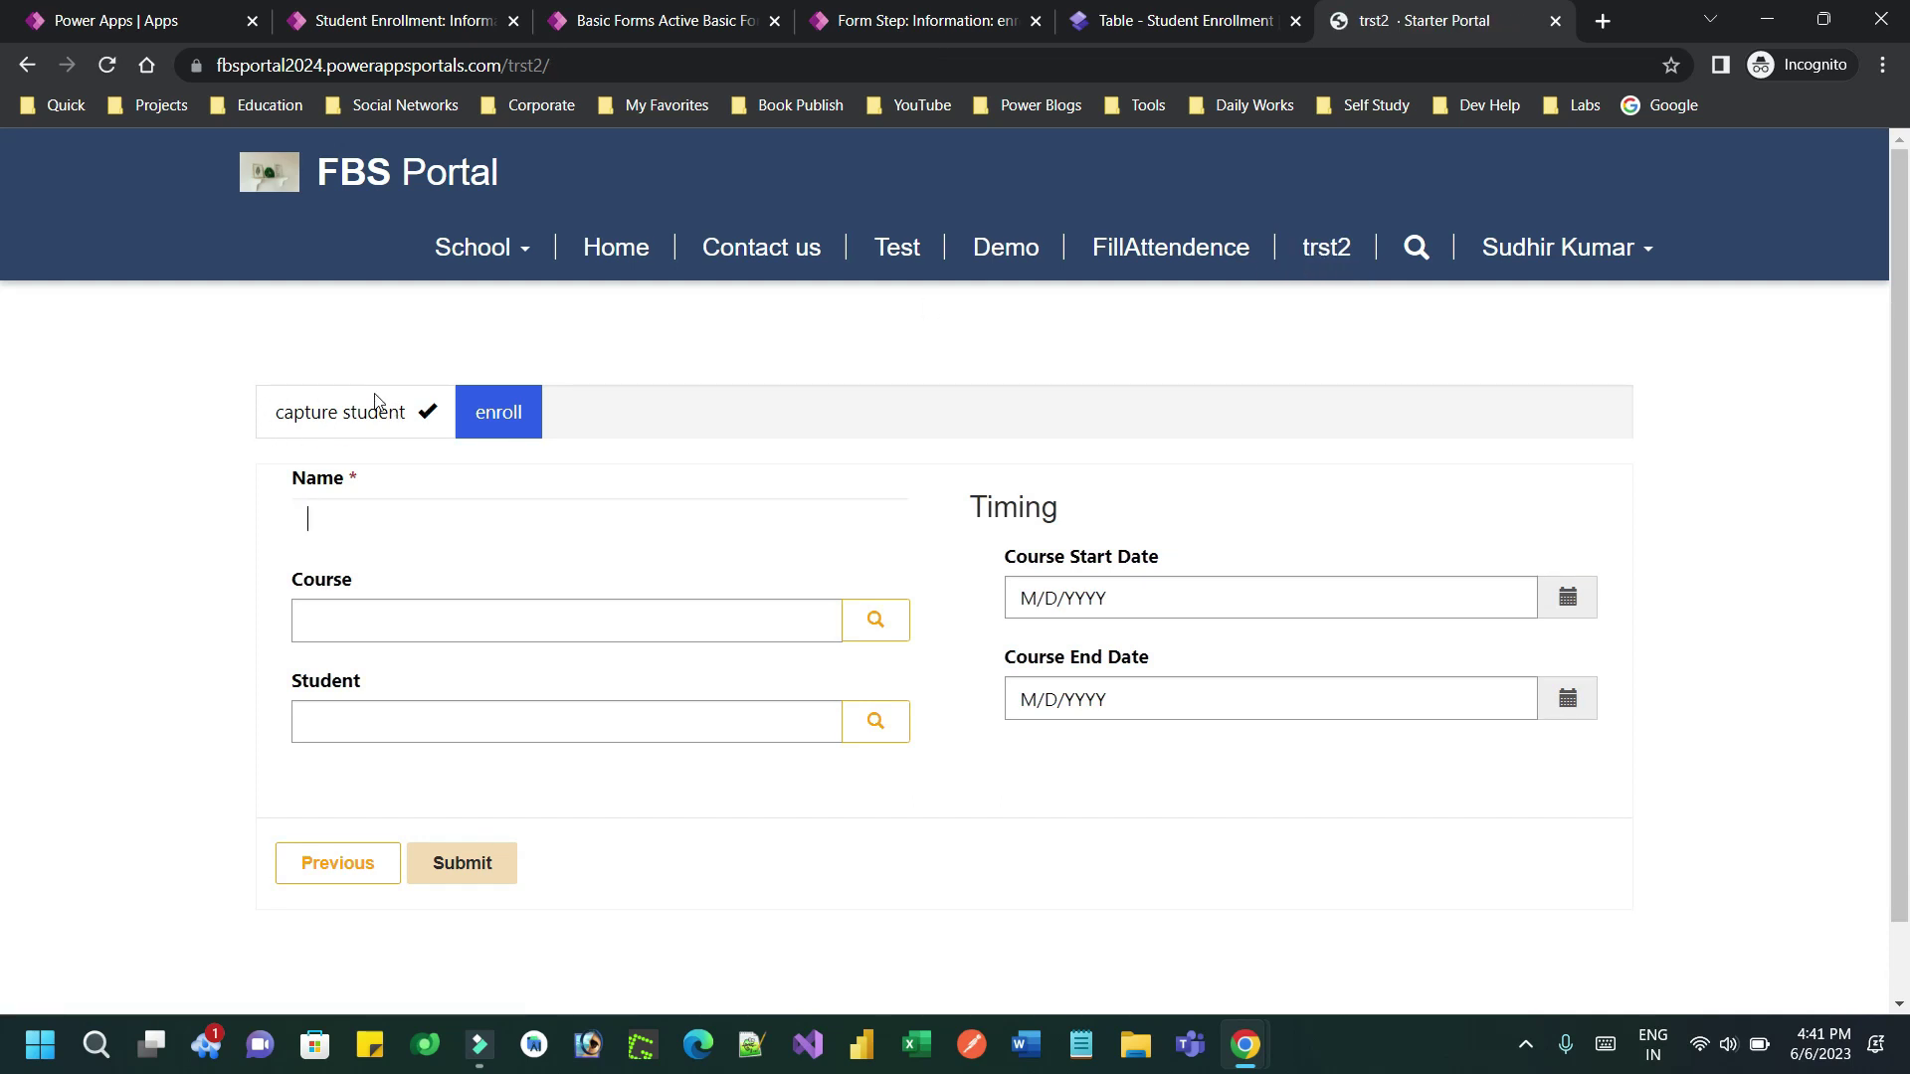
{"action": "left_click_drag", "start_coordinate": [282, 410], "coordinate": [529, 414]}
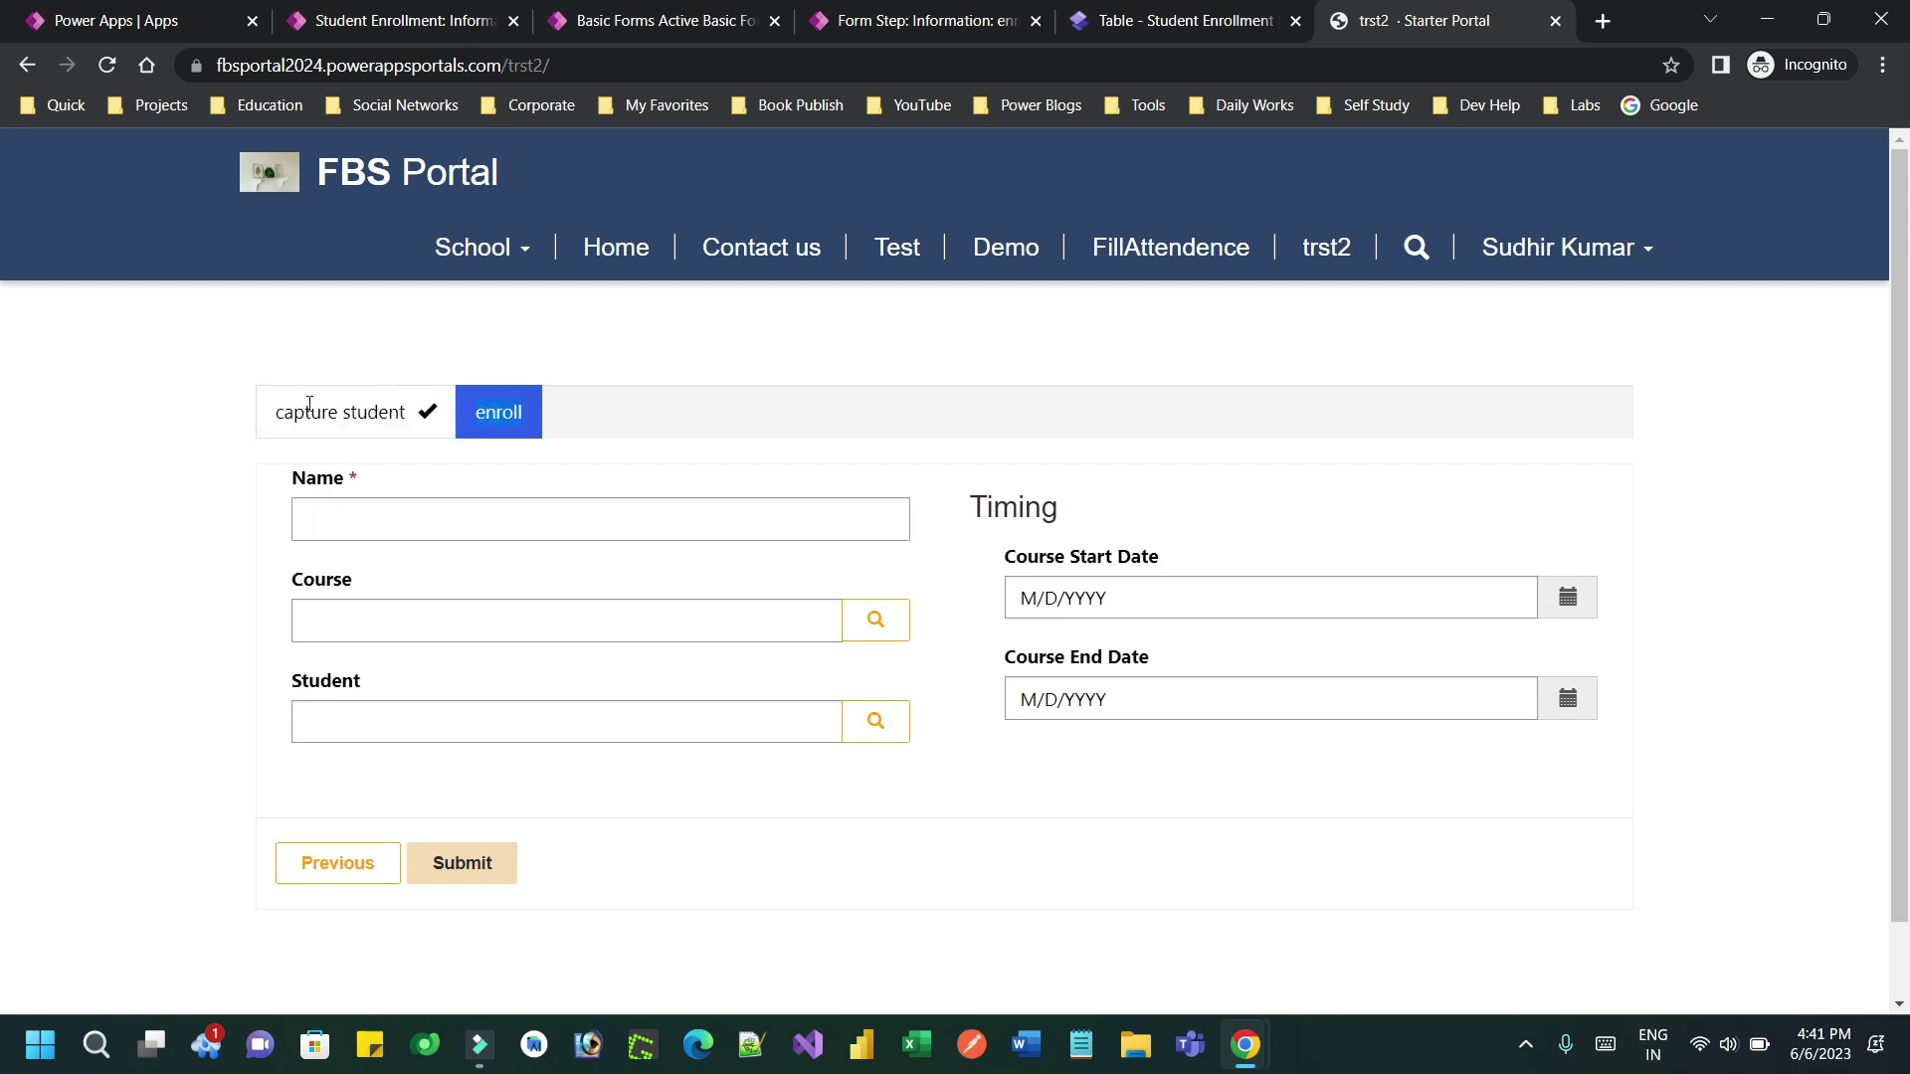
{"action": "left_click_drag", "start_coordinate": [274, 411], "coordinate": [407, 414]}
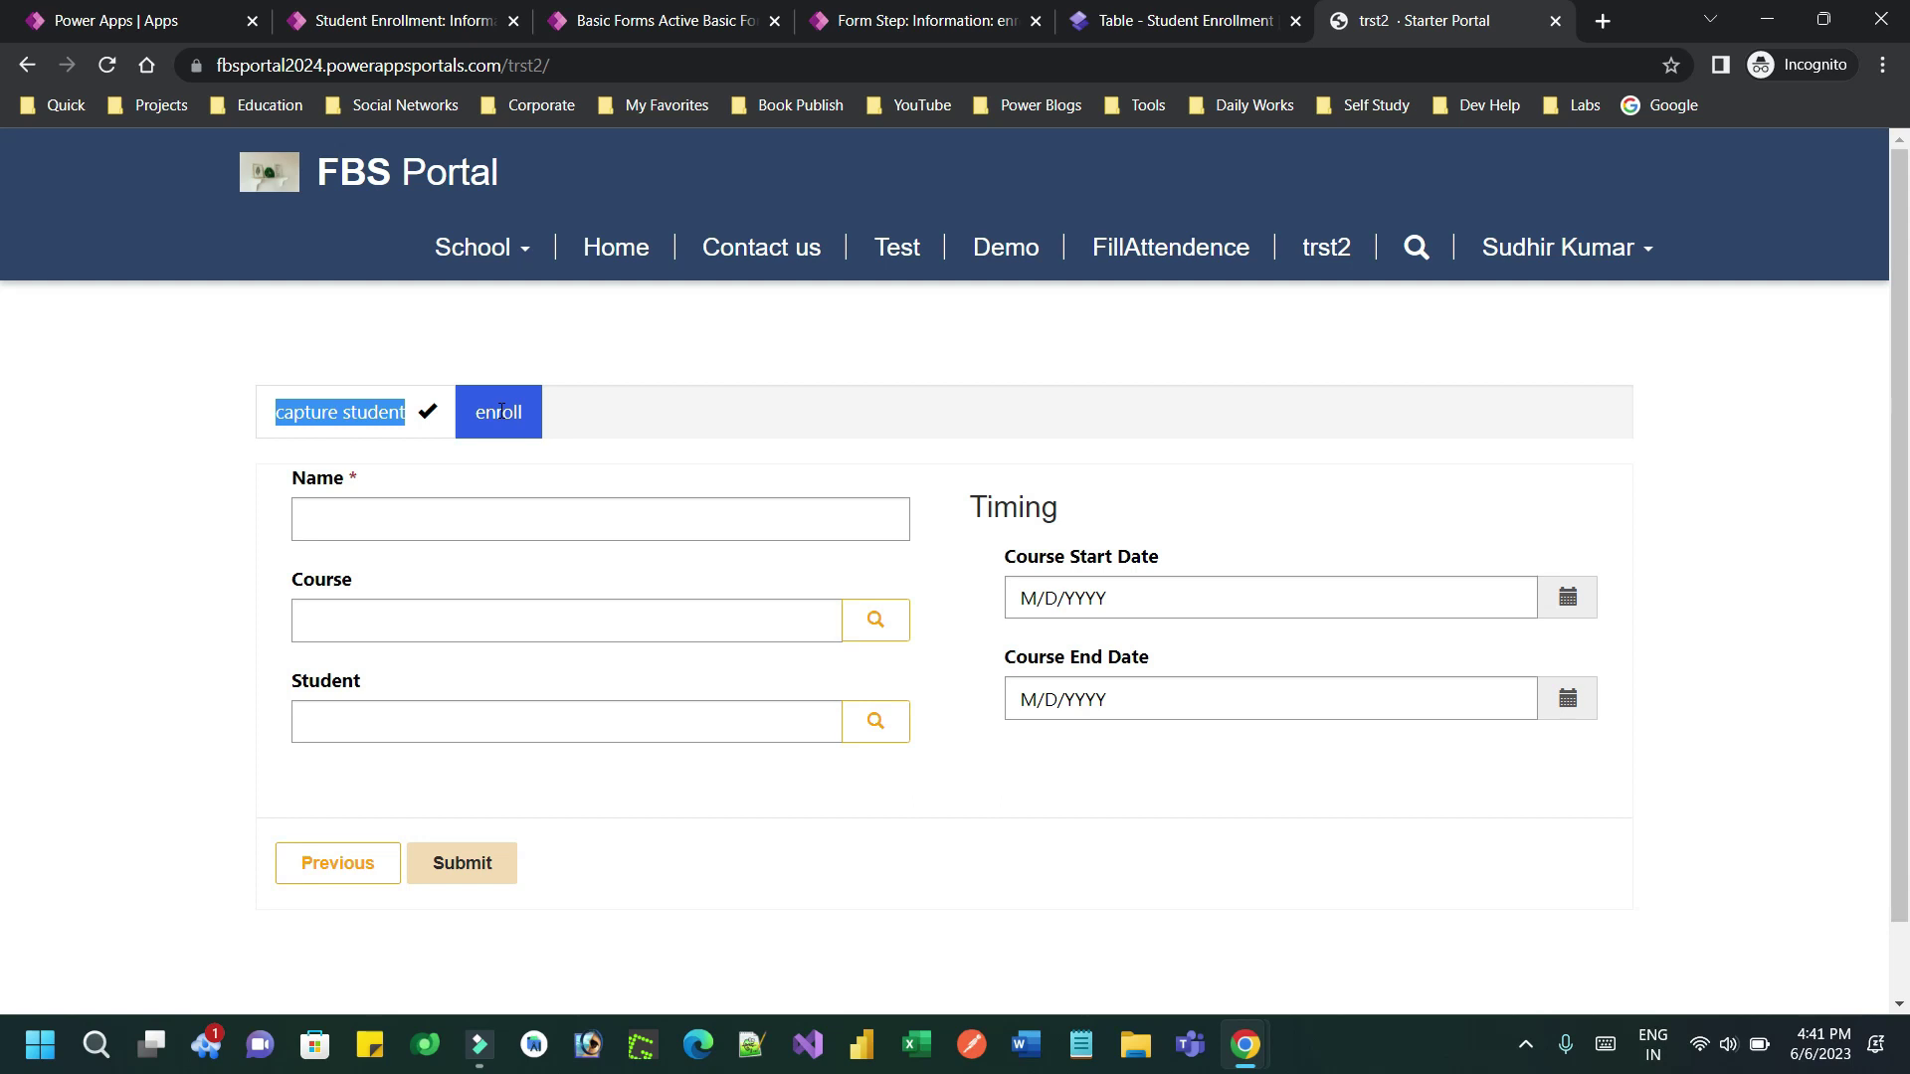
{"action": "left_click", "coordinate": [502, 410]}
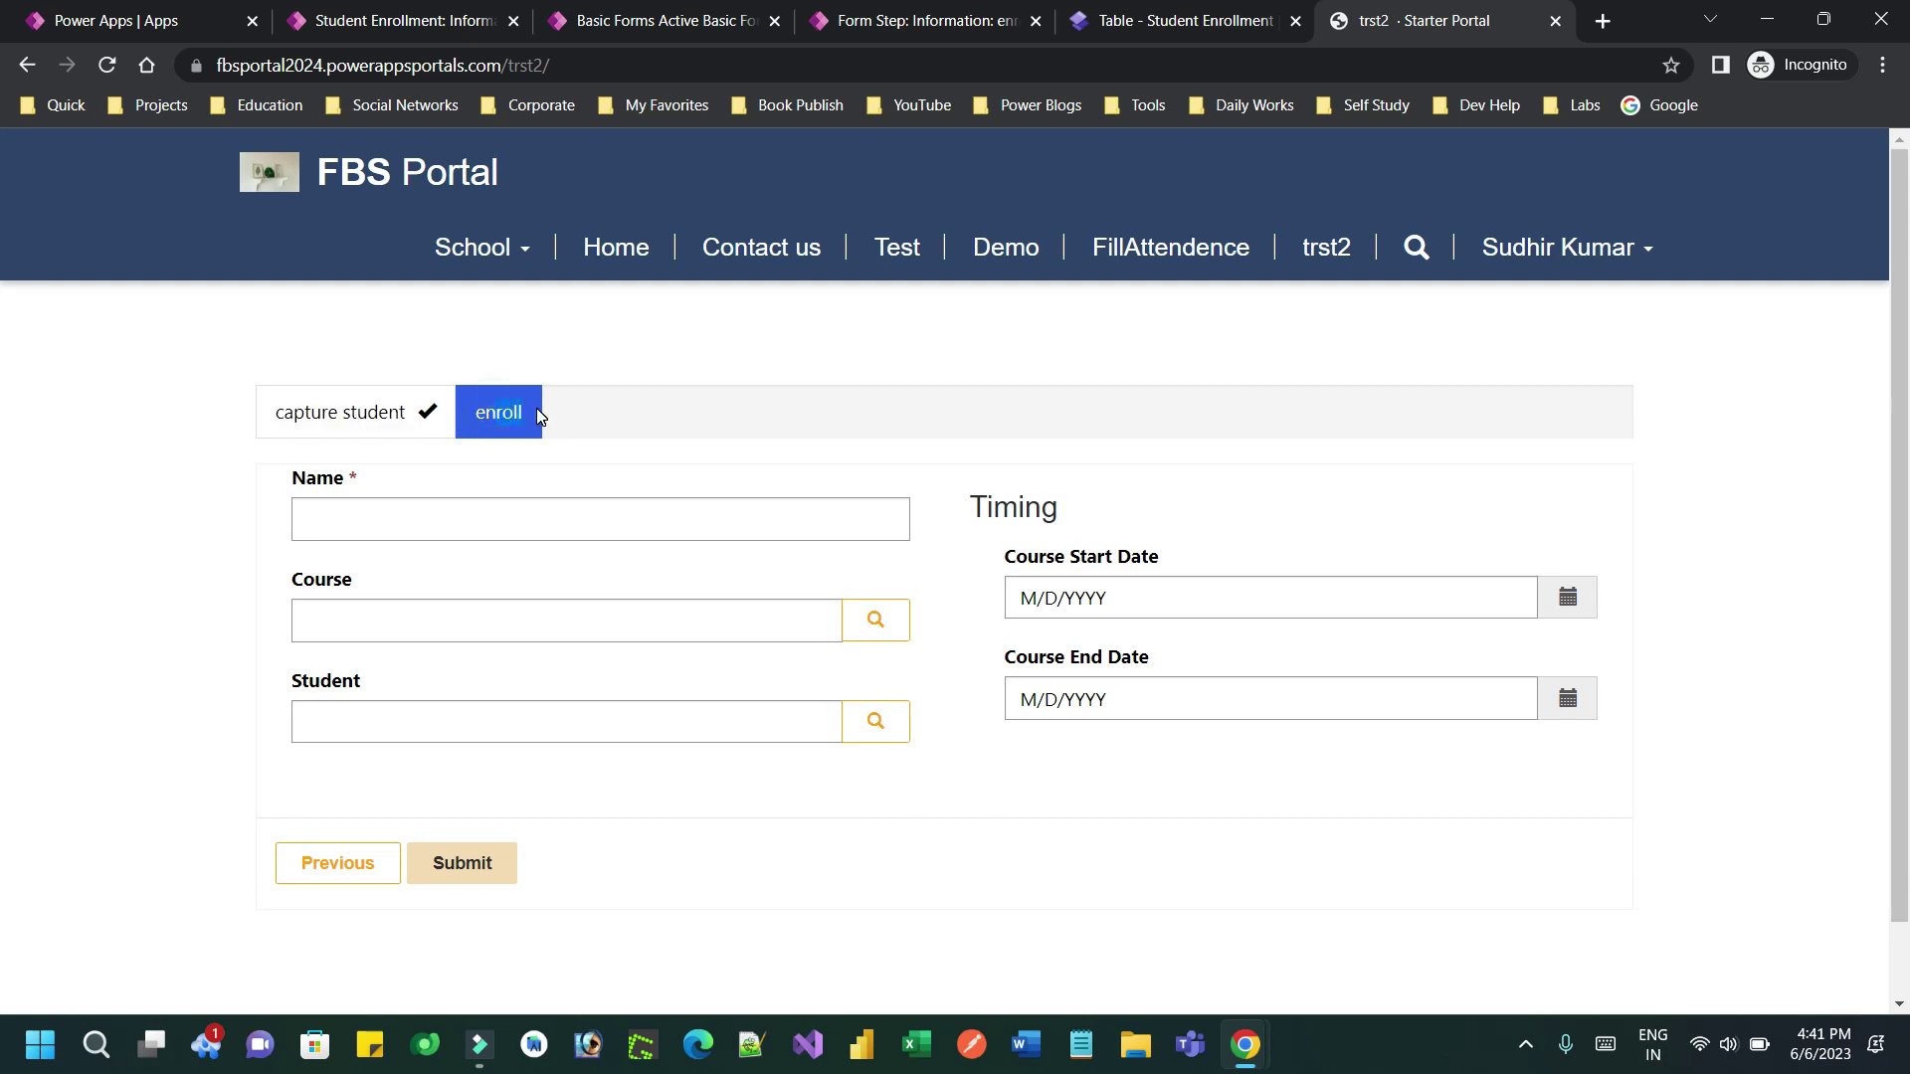
{"action": "left_click_drag", "start_coordinate": [290, 677], "coordinate": [372, 682]}
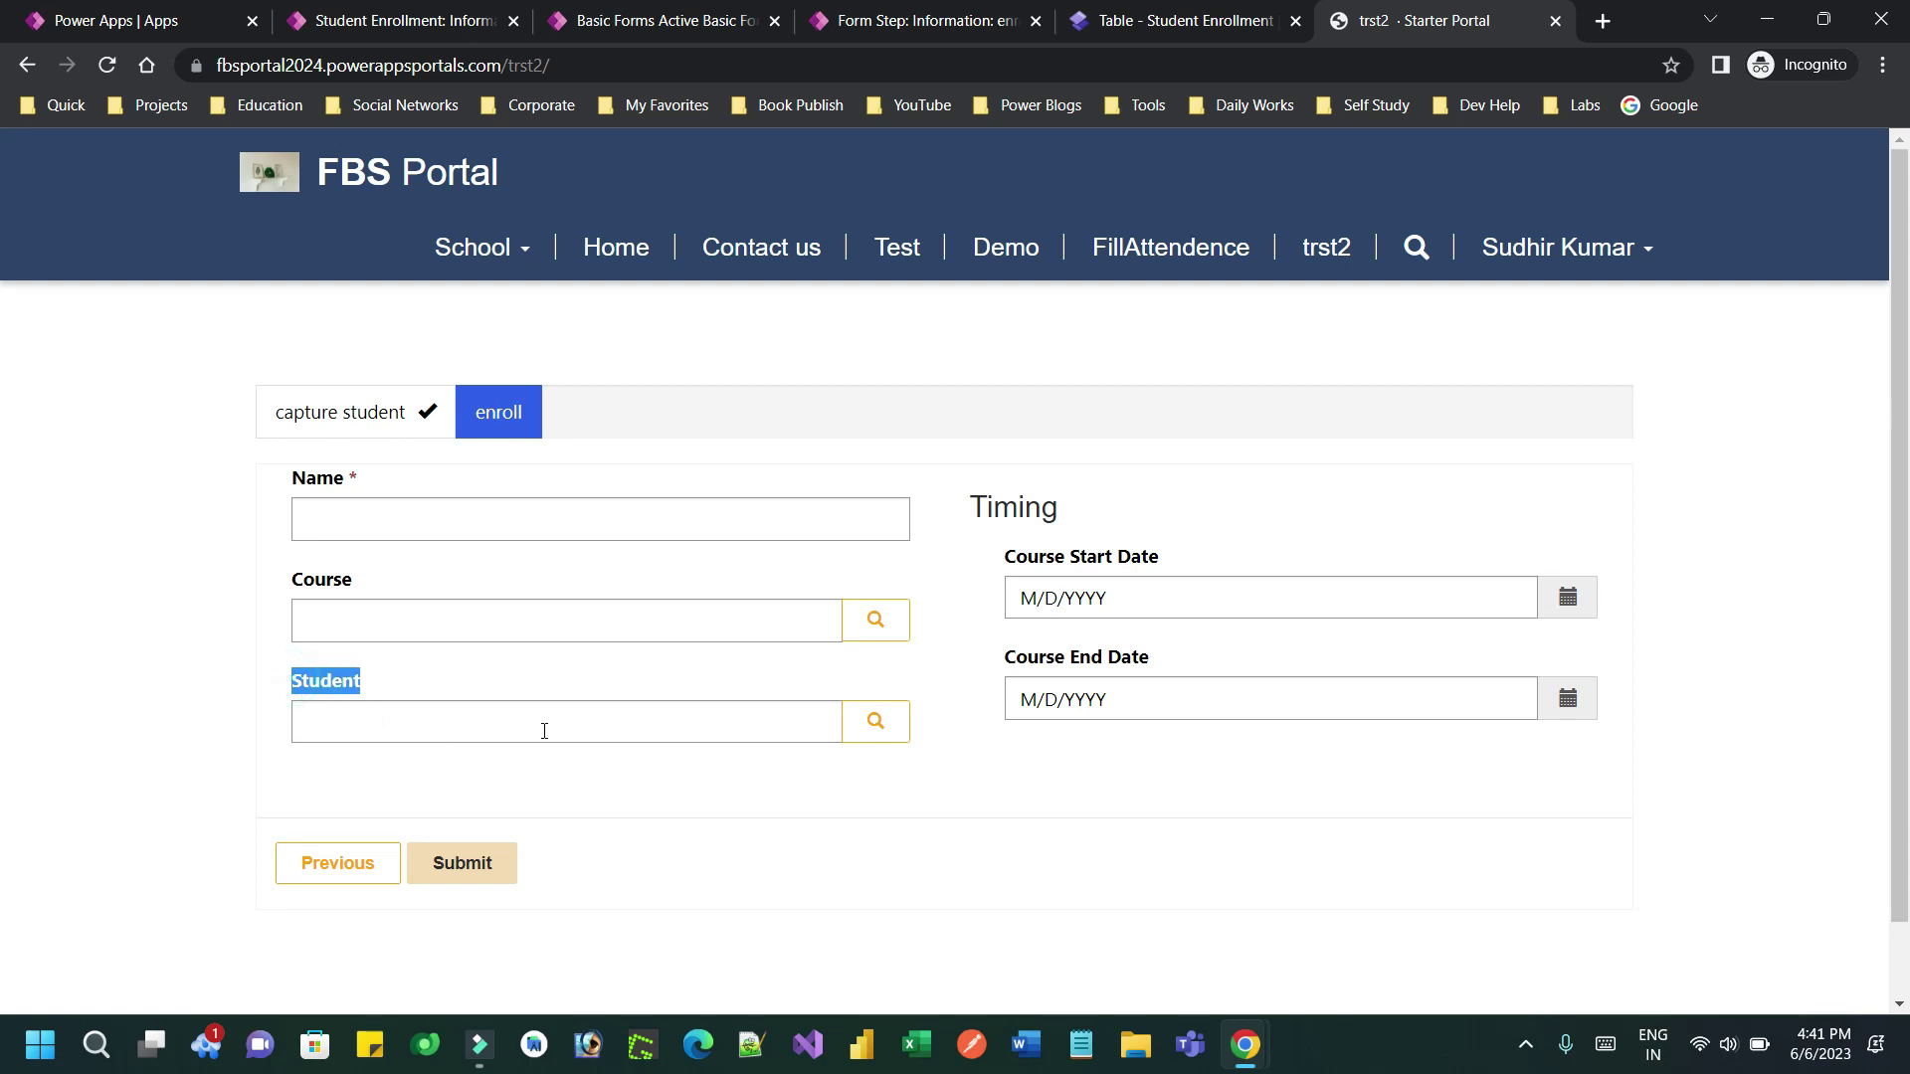
Fill the Student lookup with an existing student record from Lookup records
{"action": "left_click", "coordinate": [867, 720]}
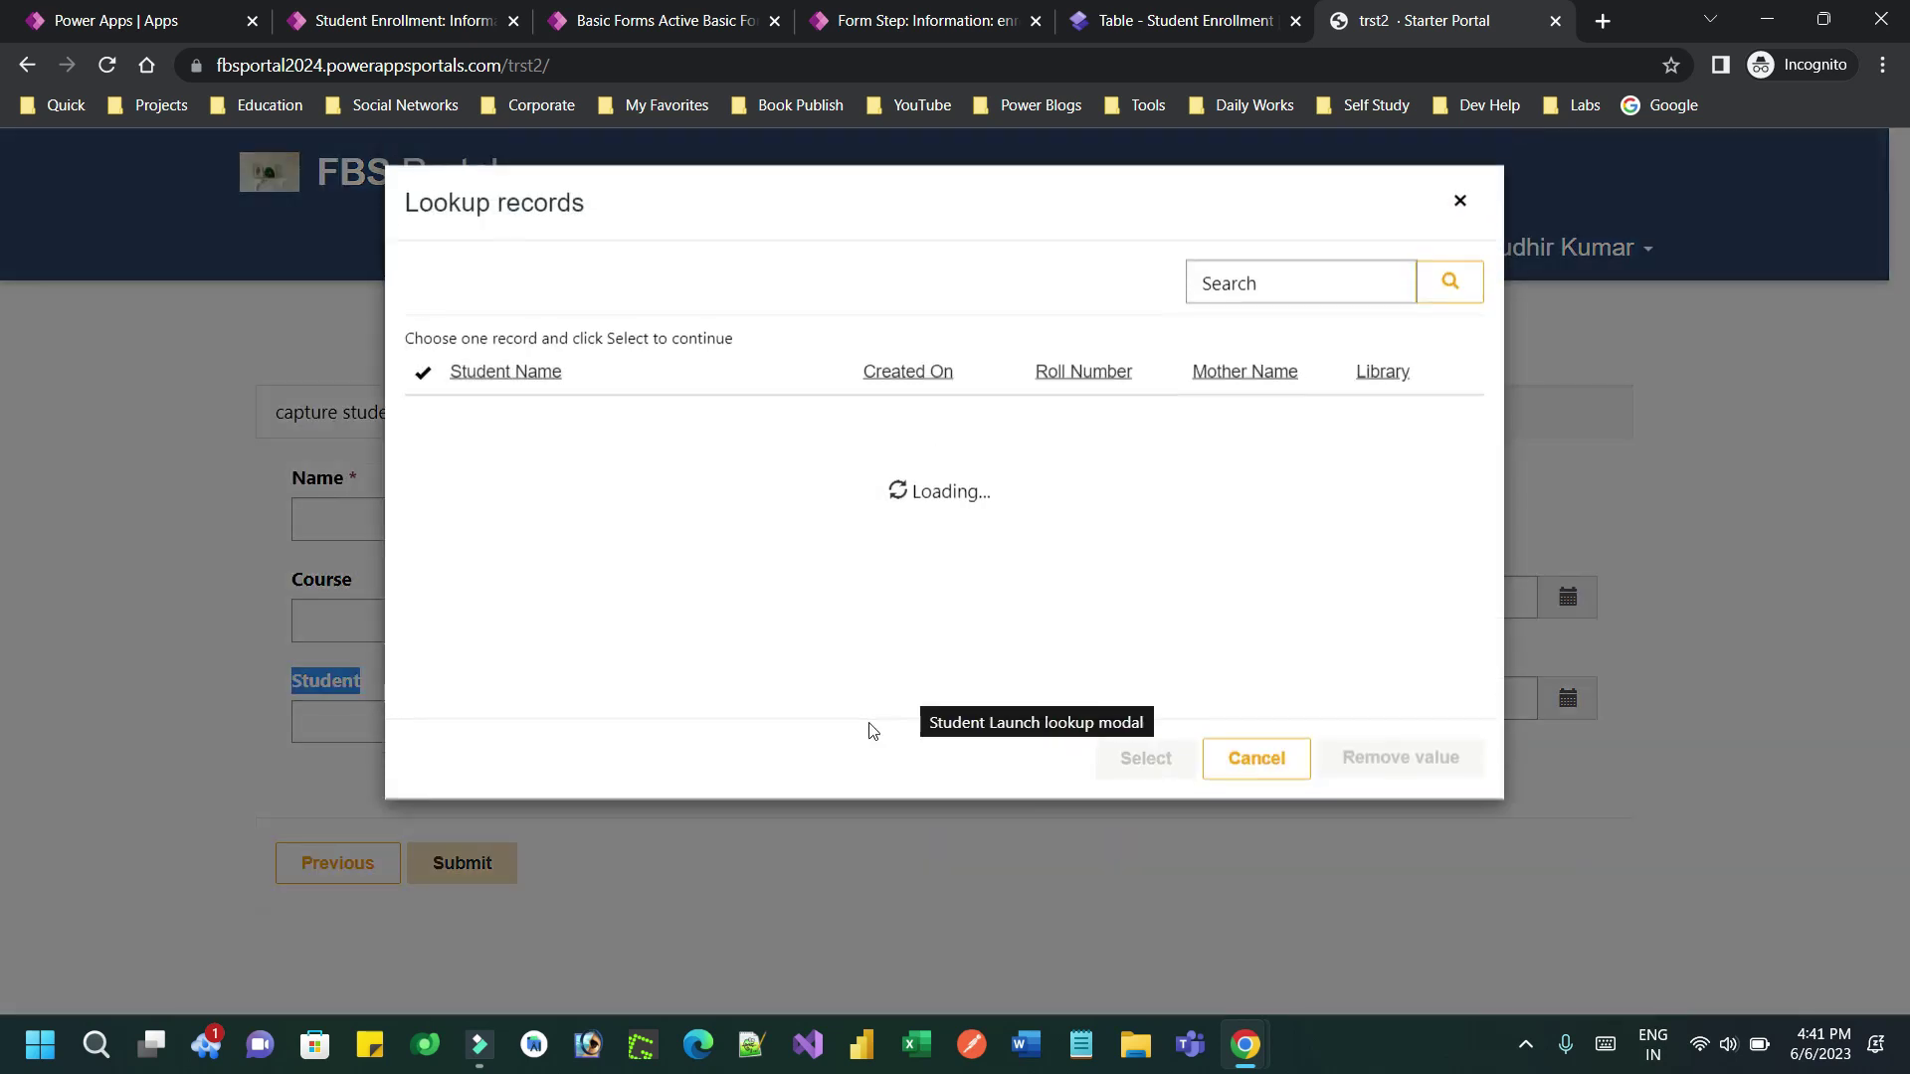
{"action": "left_click", "coordinate": [425, 485]}
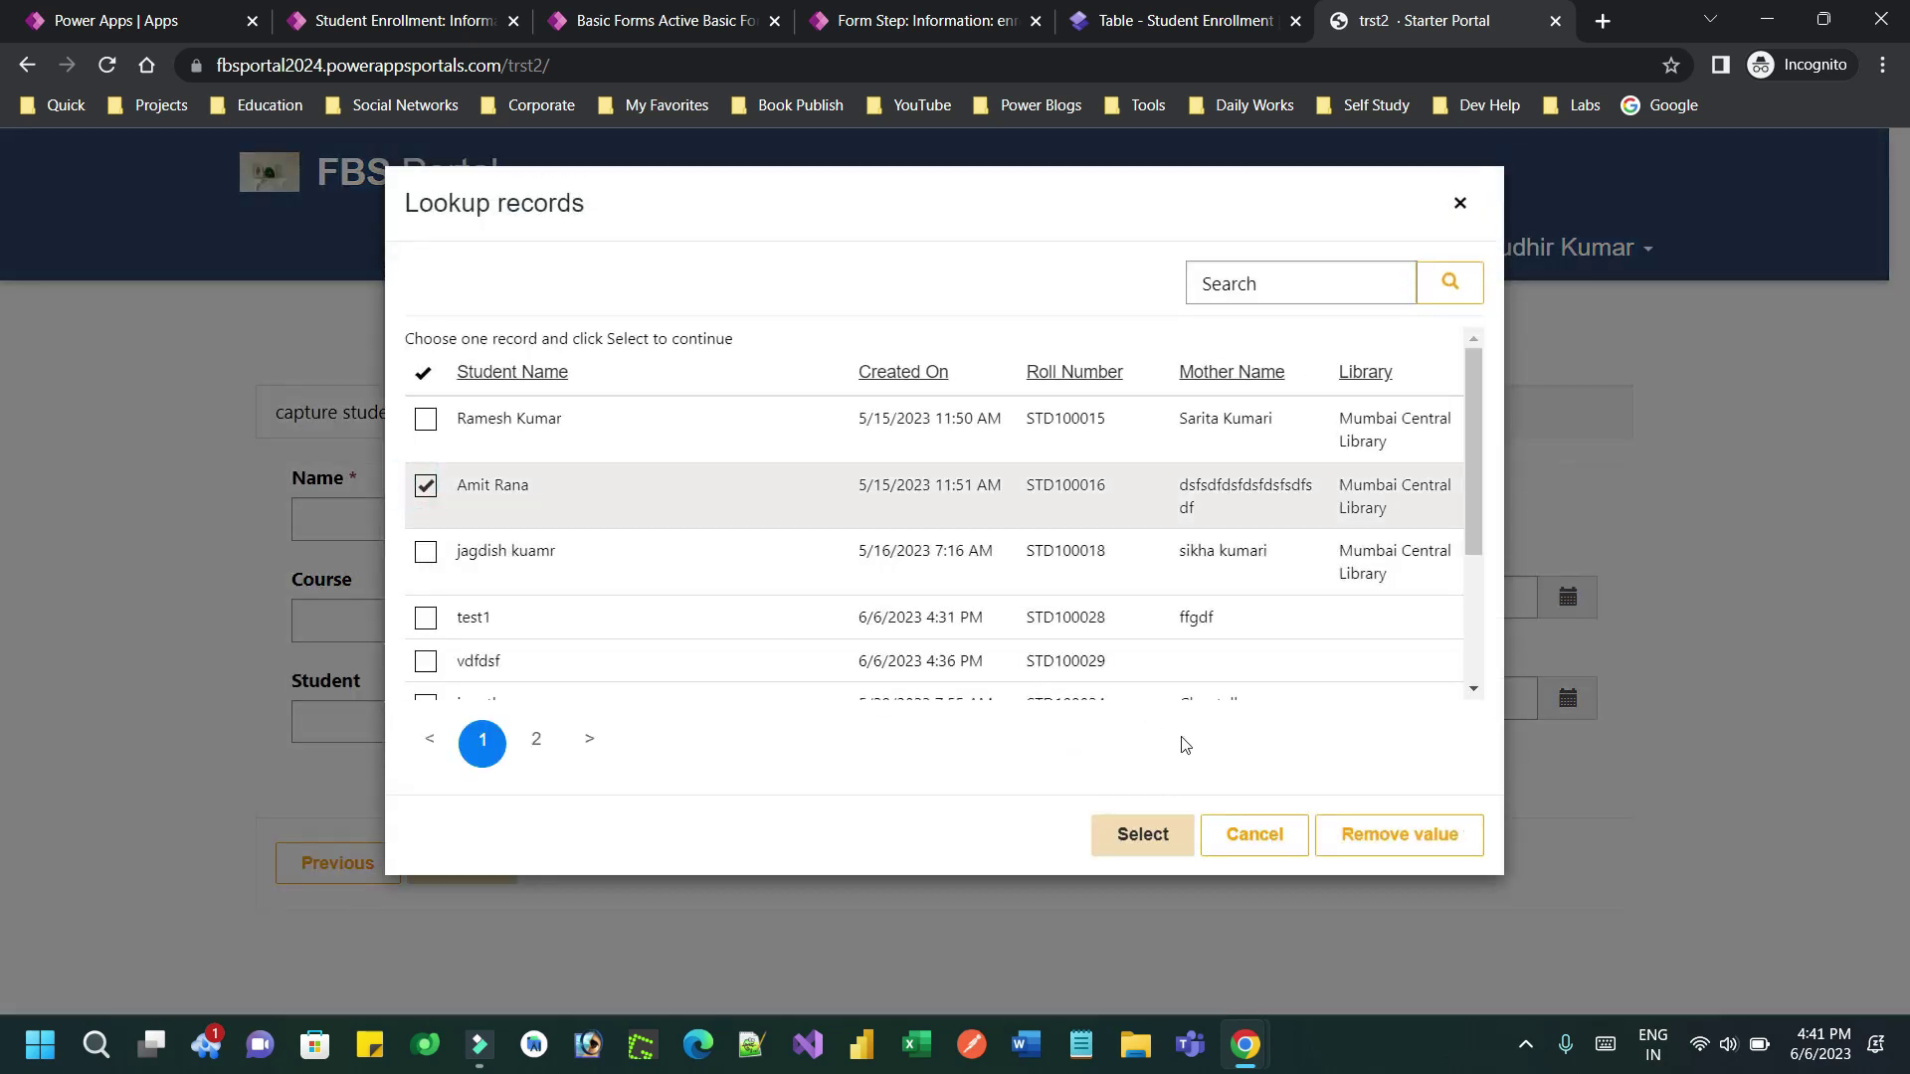
{"action": "left_click", "coordinate": [1148, 835]}
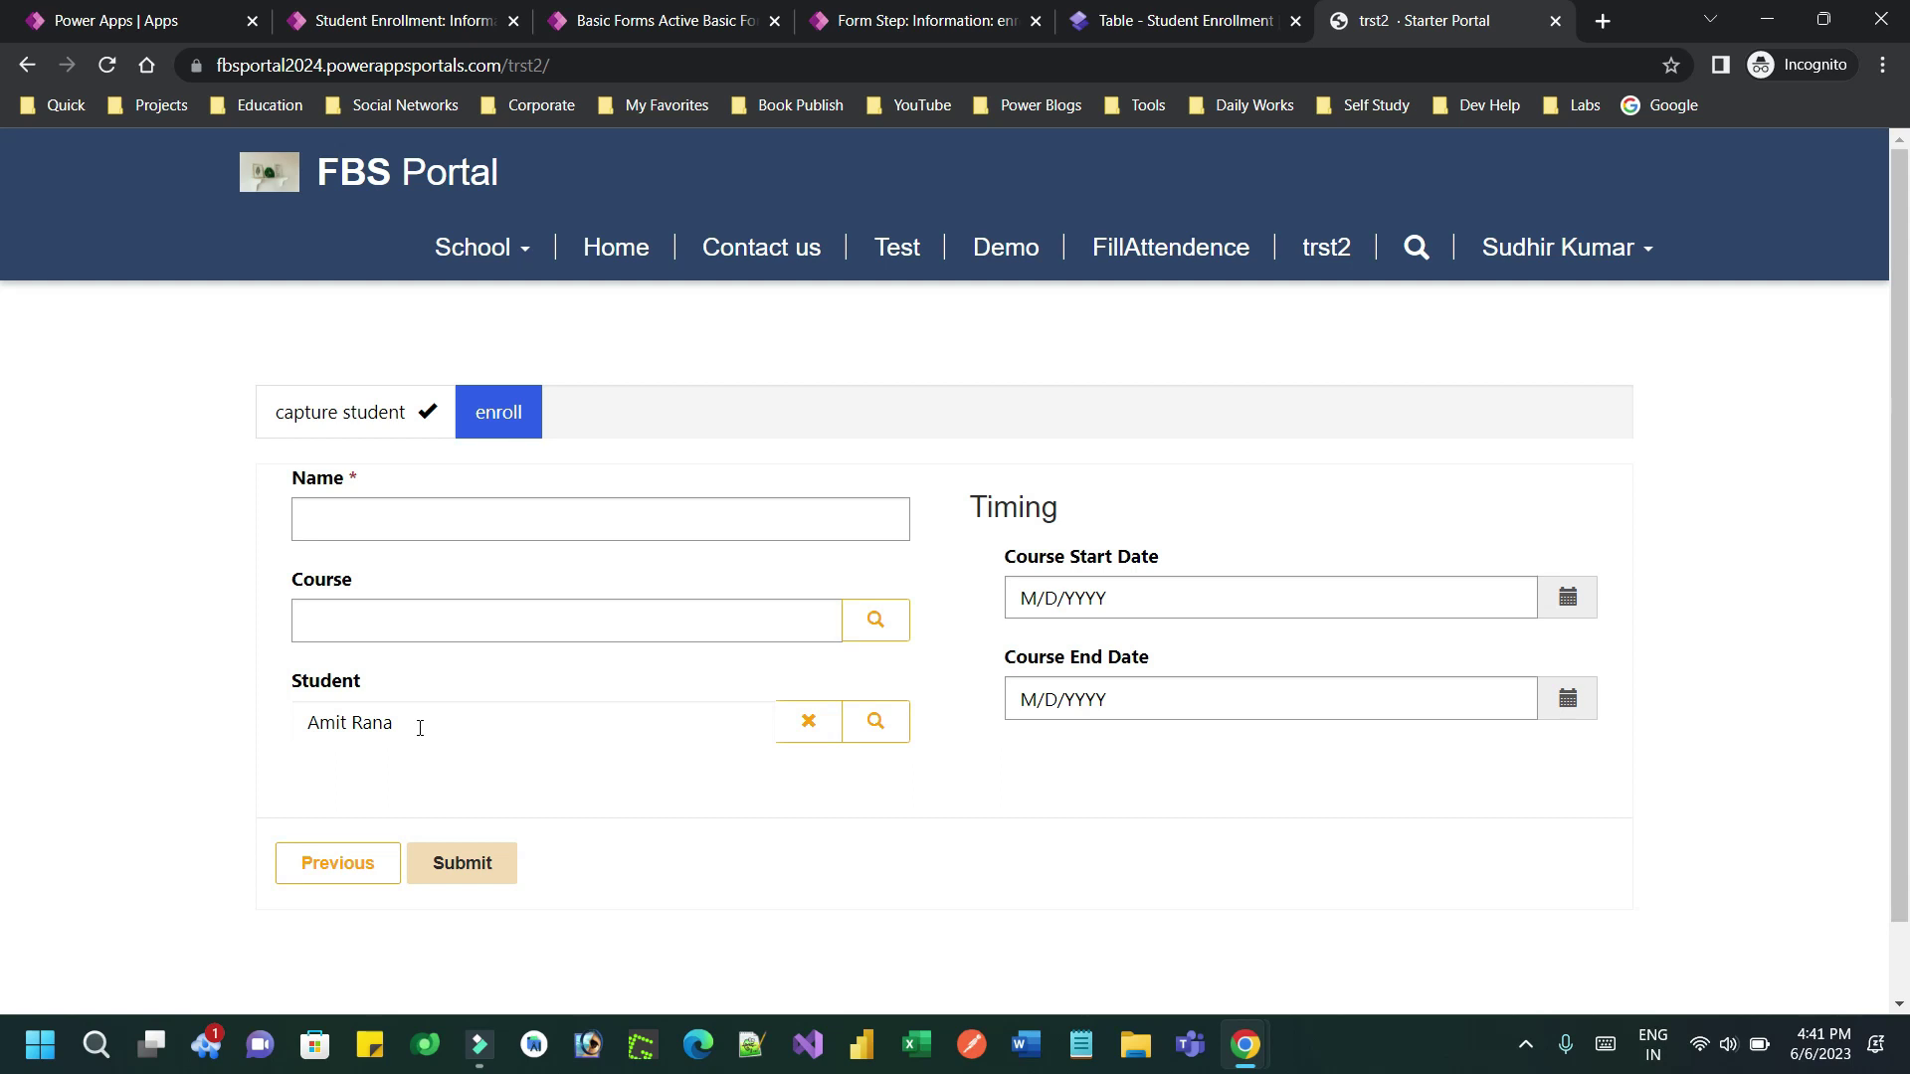
Point out the completed capture student step and the current enroll step
{"action": "left_click_drag", "start_coordinate": [293, 412], "coordinate": [430, 415]}
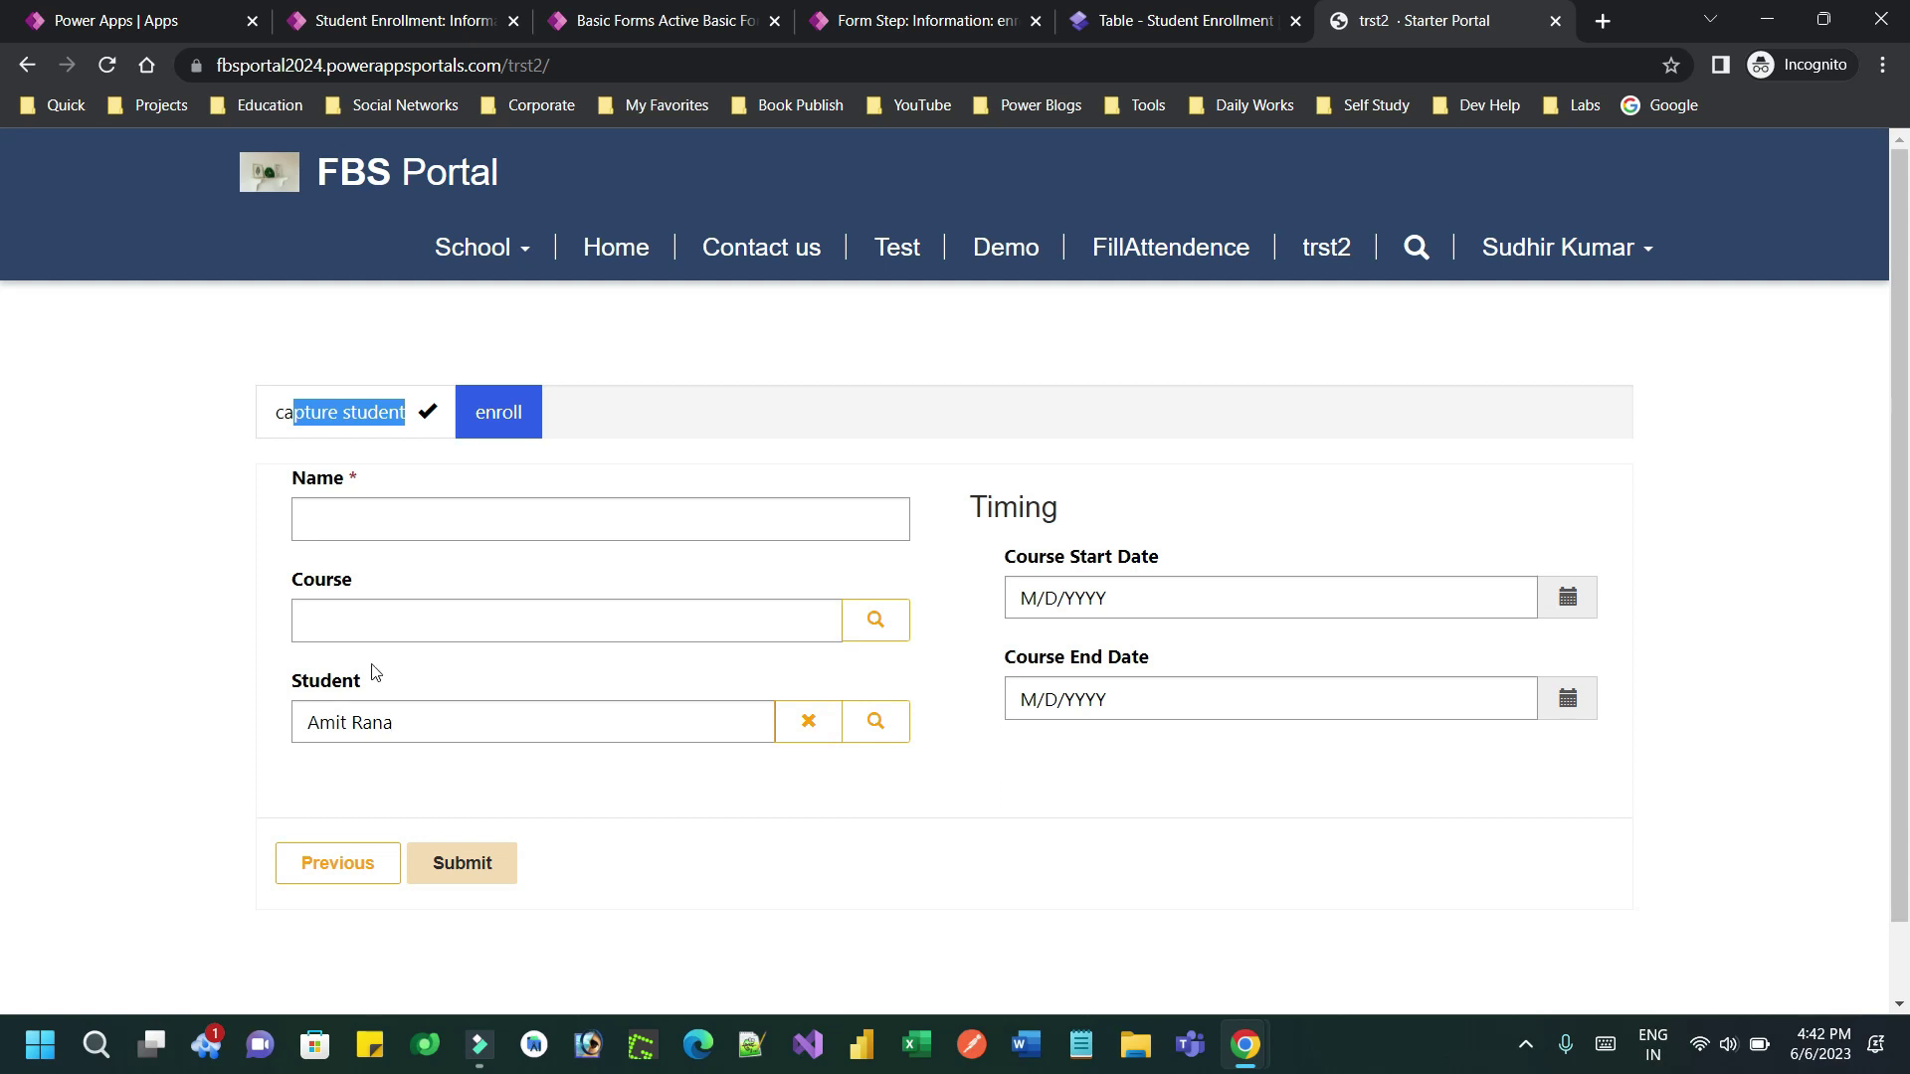
{"action": "left_click_drag", "start_coordinate": [271, 412], "coordinate": [416, 412]}
{"action": "double_click", "coordinate": [509, 420]}
{"action": "left_click", "coordinate": [920, 20]}
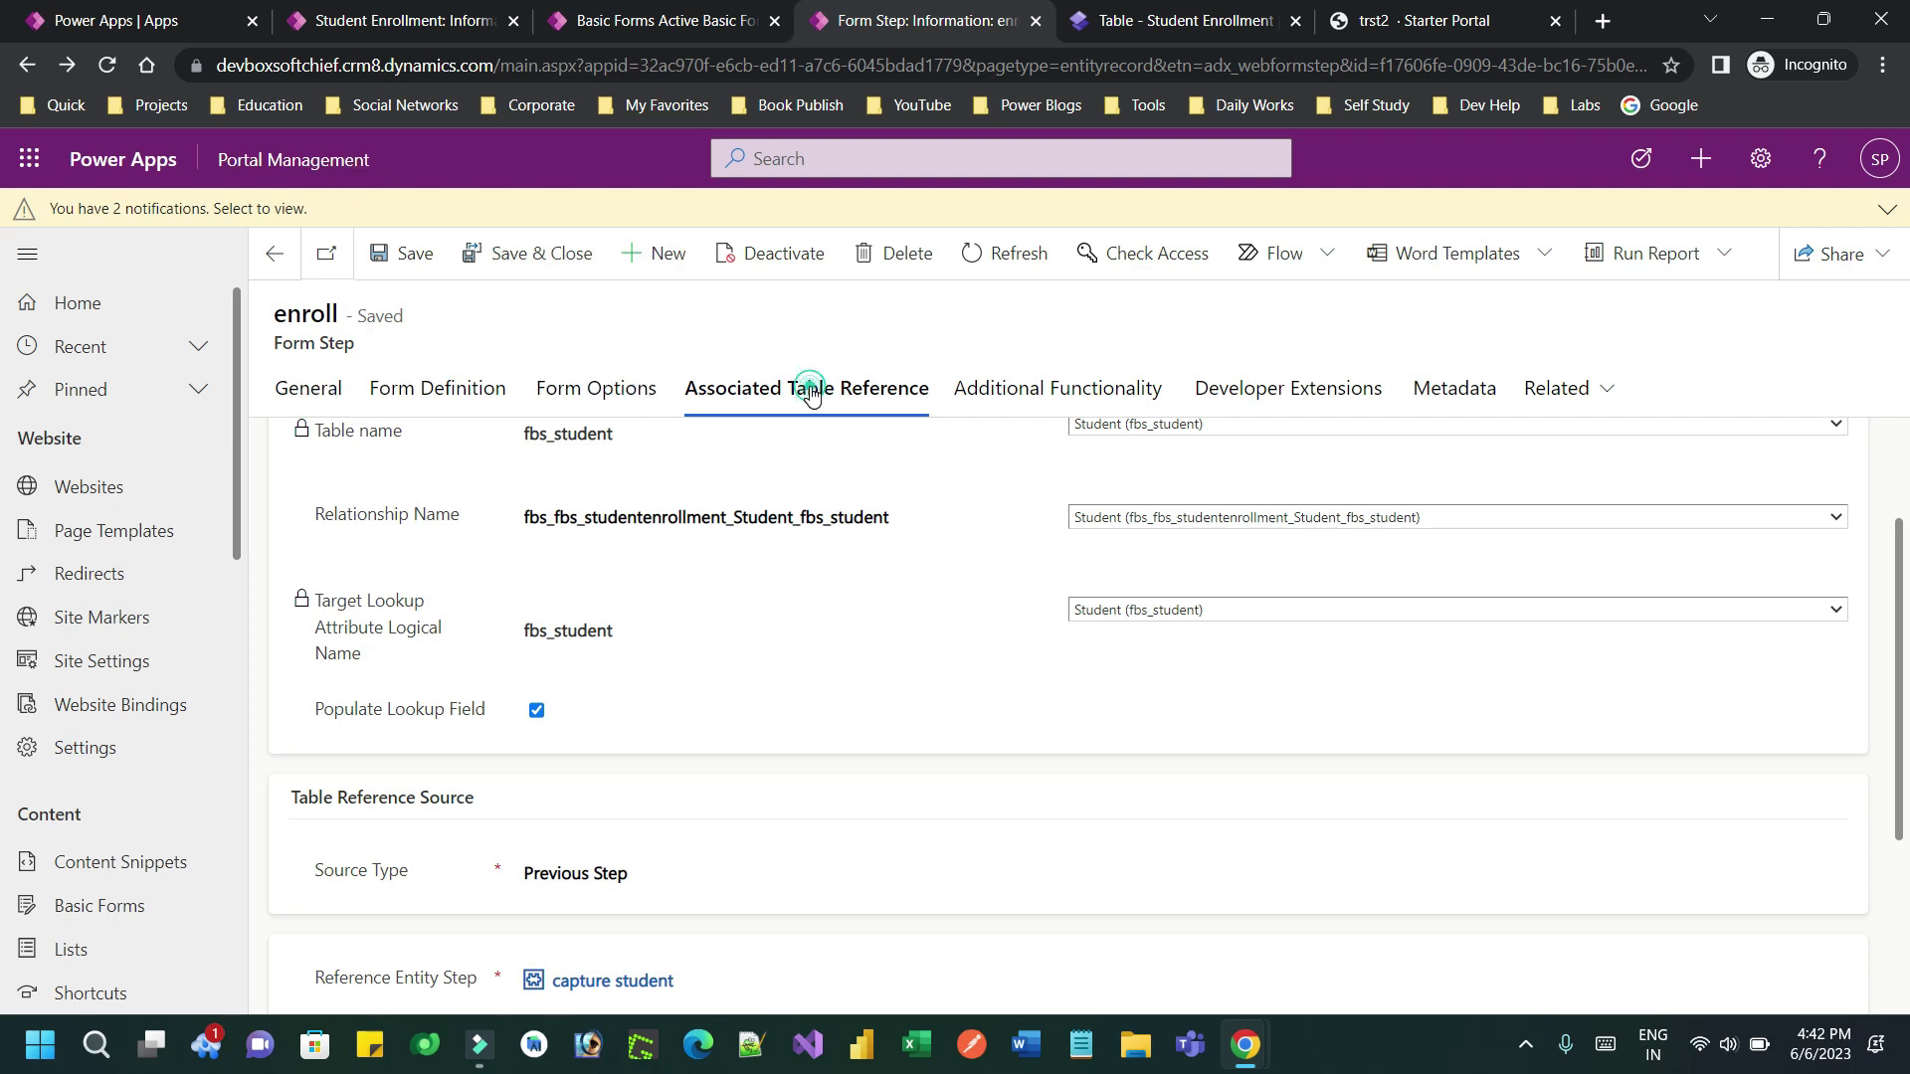
Review the associated table reference, keeping Set Table Reference On Save as Yes
{"action": "left_click", "coordinate": [871, 398]}
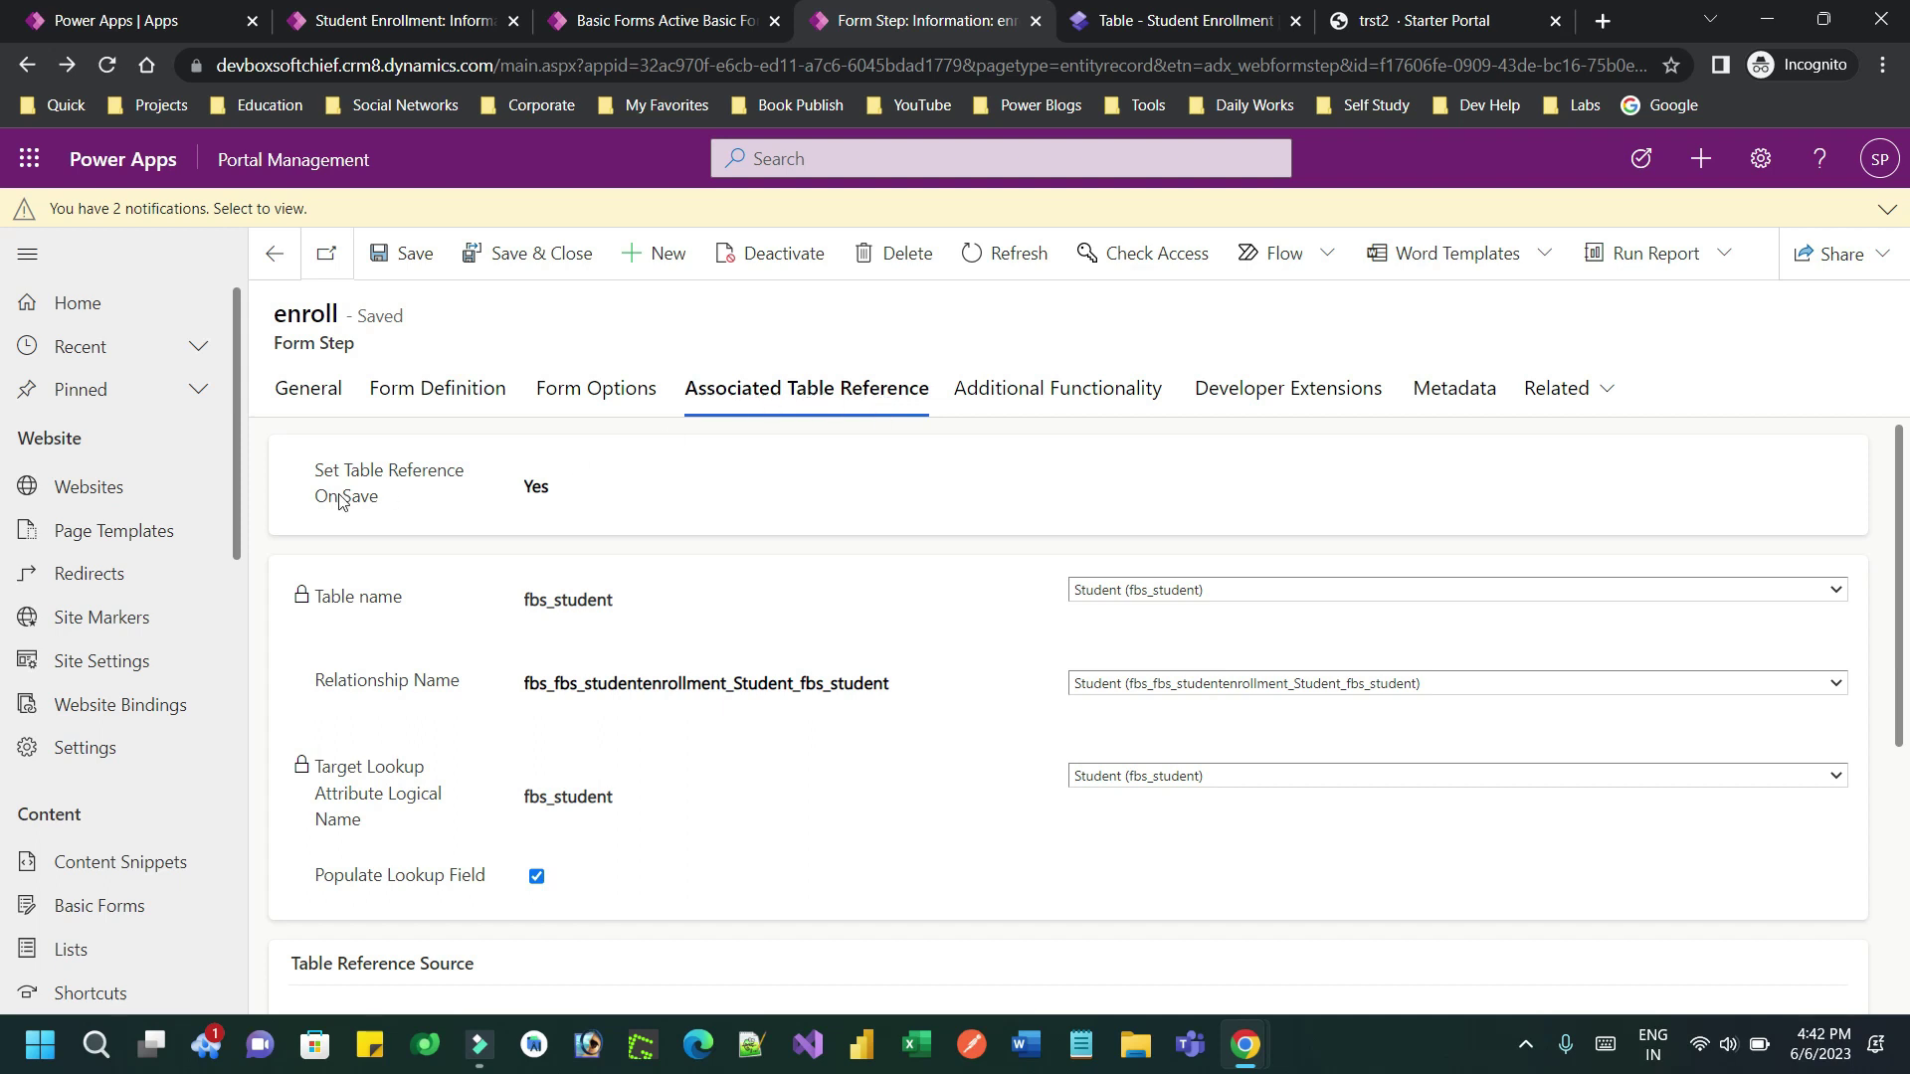
{"action": "left_click_drag", "start_coordinate": [324, 472], "coordinate": [402, 503]}
{"action": "left_click", "coordinate": [575, 485]}
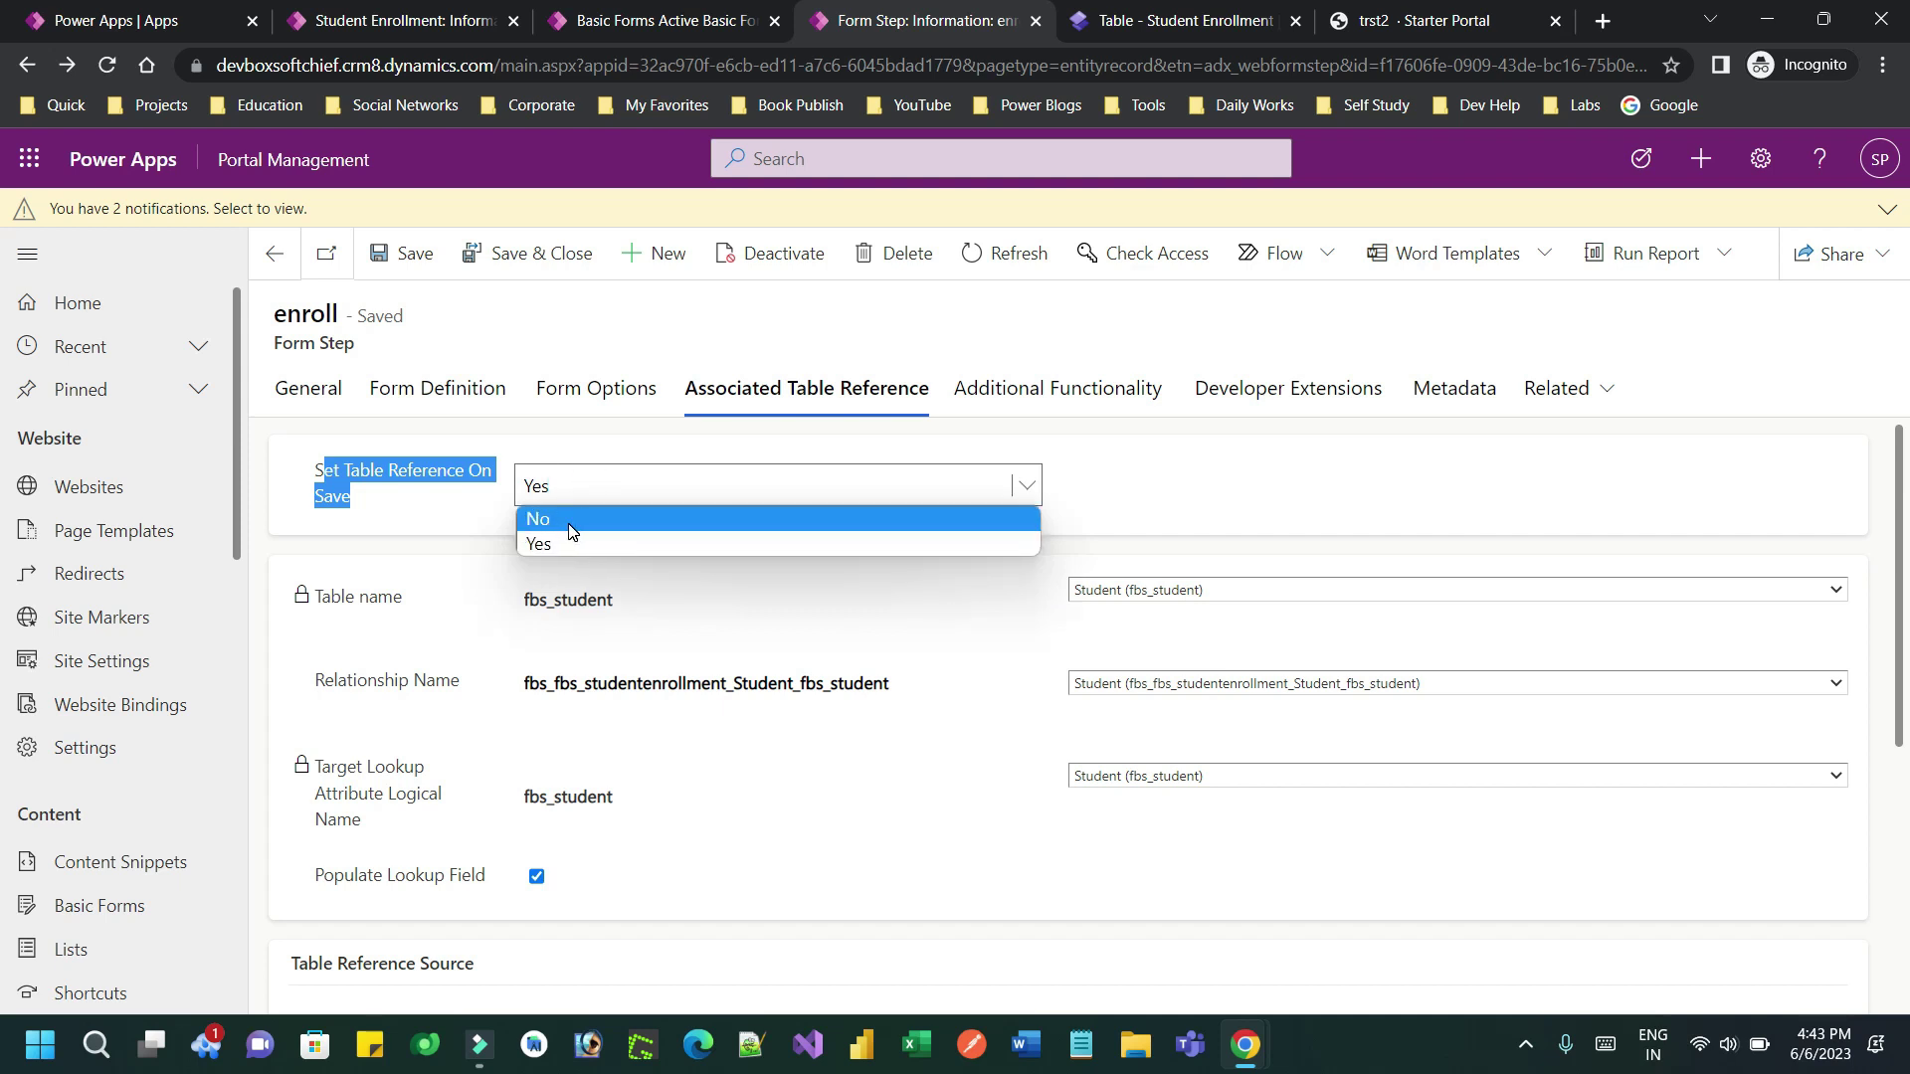
{"action": "left_click", "coordinate": [471, 528]}
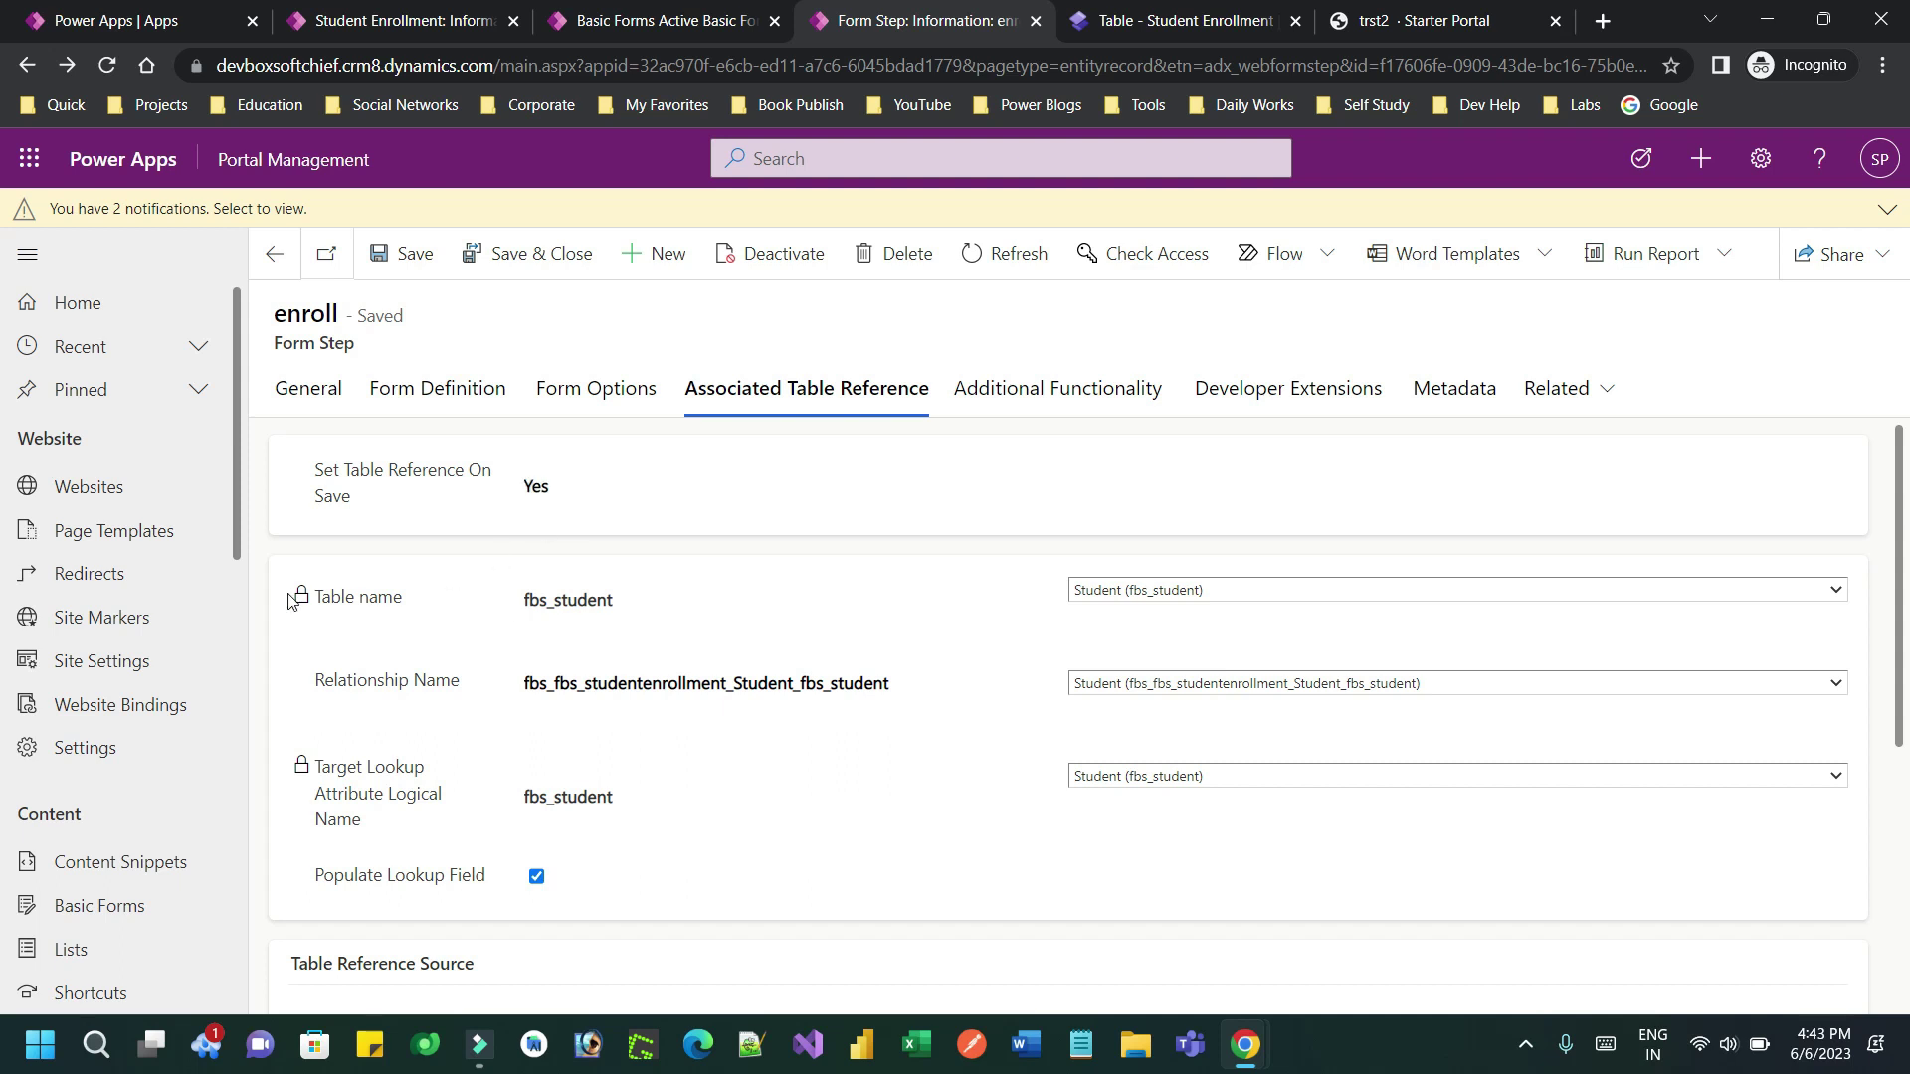
Confirm table fbs_student and keep relationship fbs_fbs_studentenrollment_Student_fbs_student
{"action": "left_click_drag", "start_coordinate": [330, 599], "coordinate": [426, 607]}
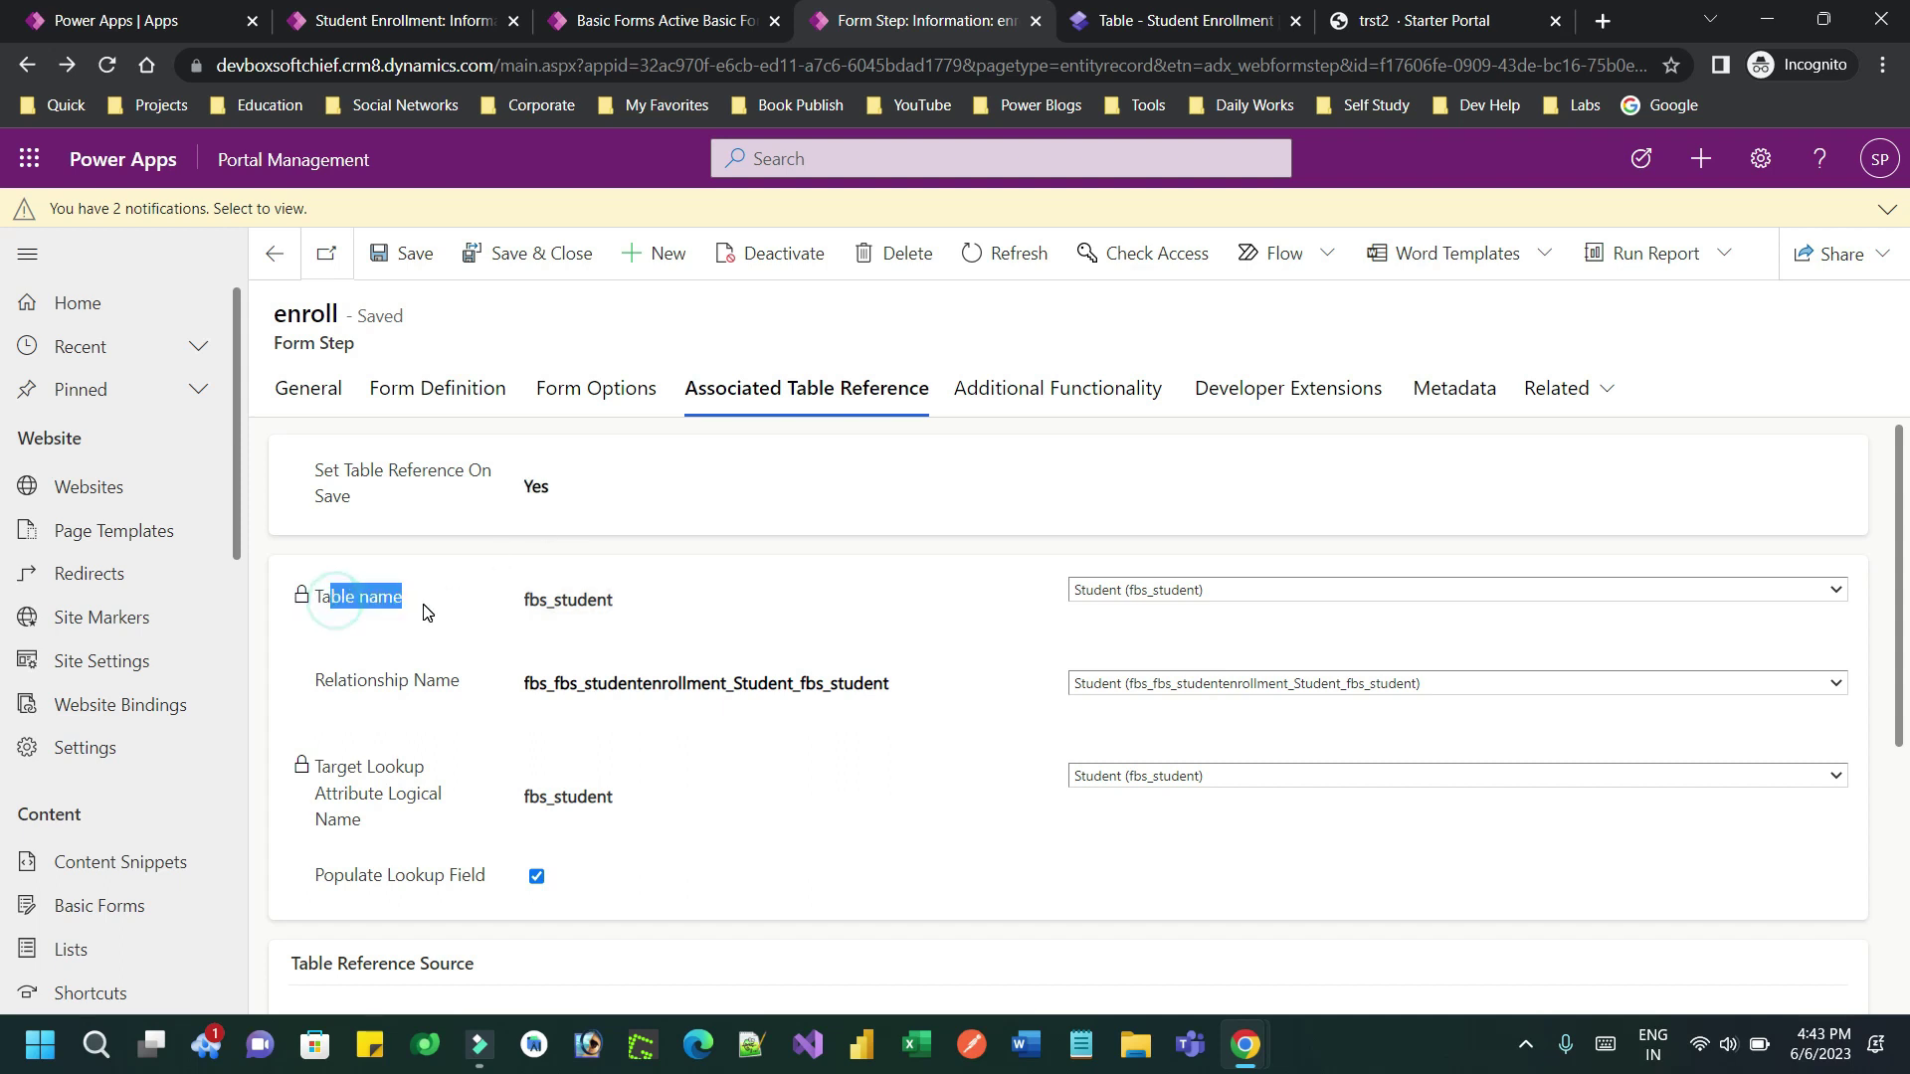
{"action": "left_click", "coordinate": [547, 599]}
{"action": "double_click", "coordinate": [567, 600]}
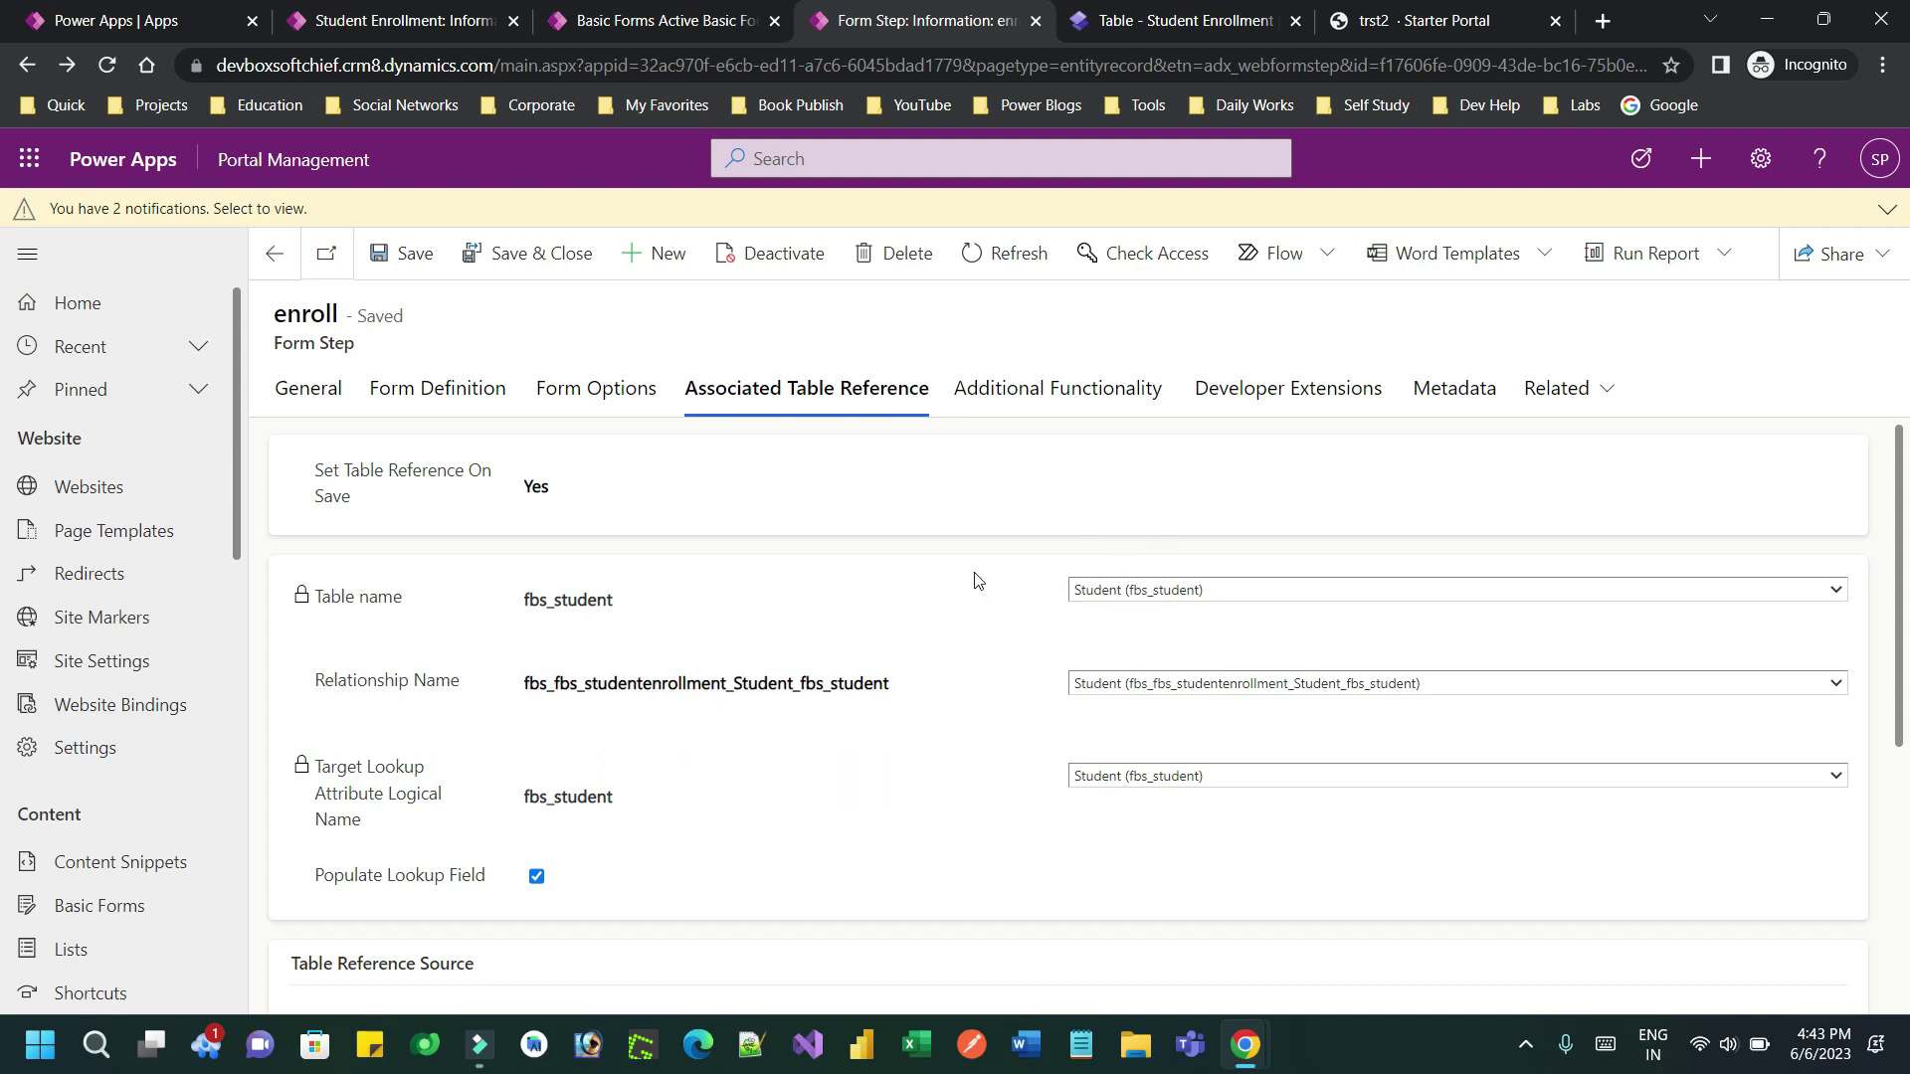
{"action": "left_click", "coordinate": [1162, 684]}
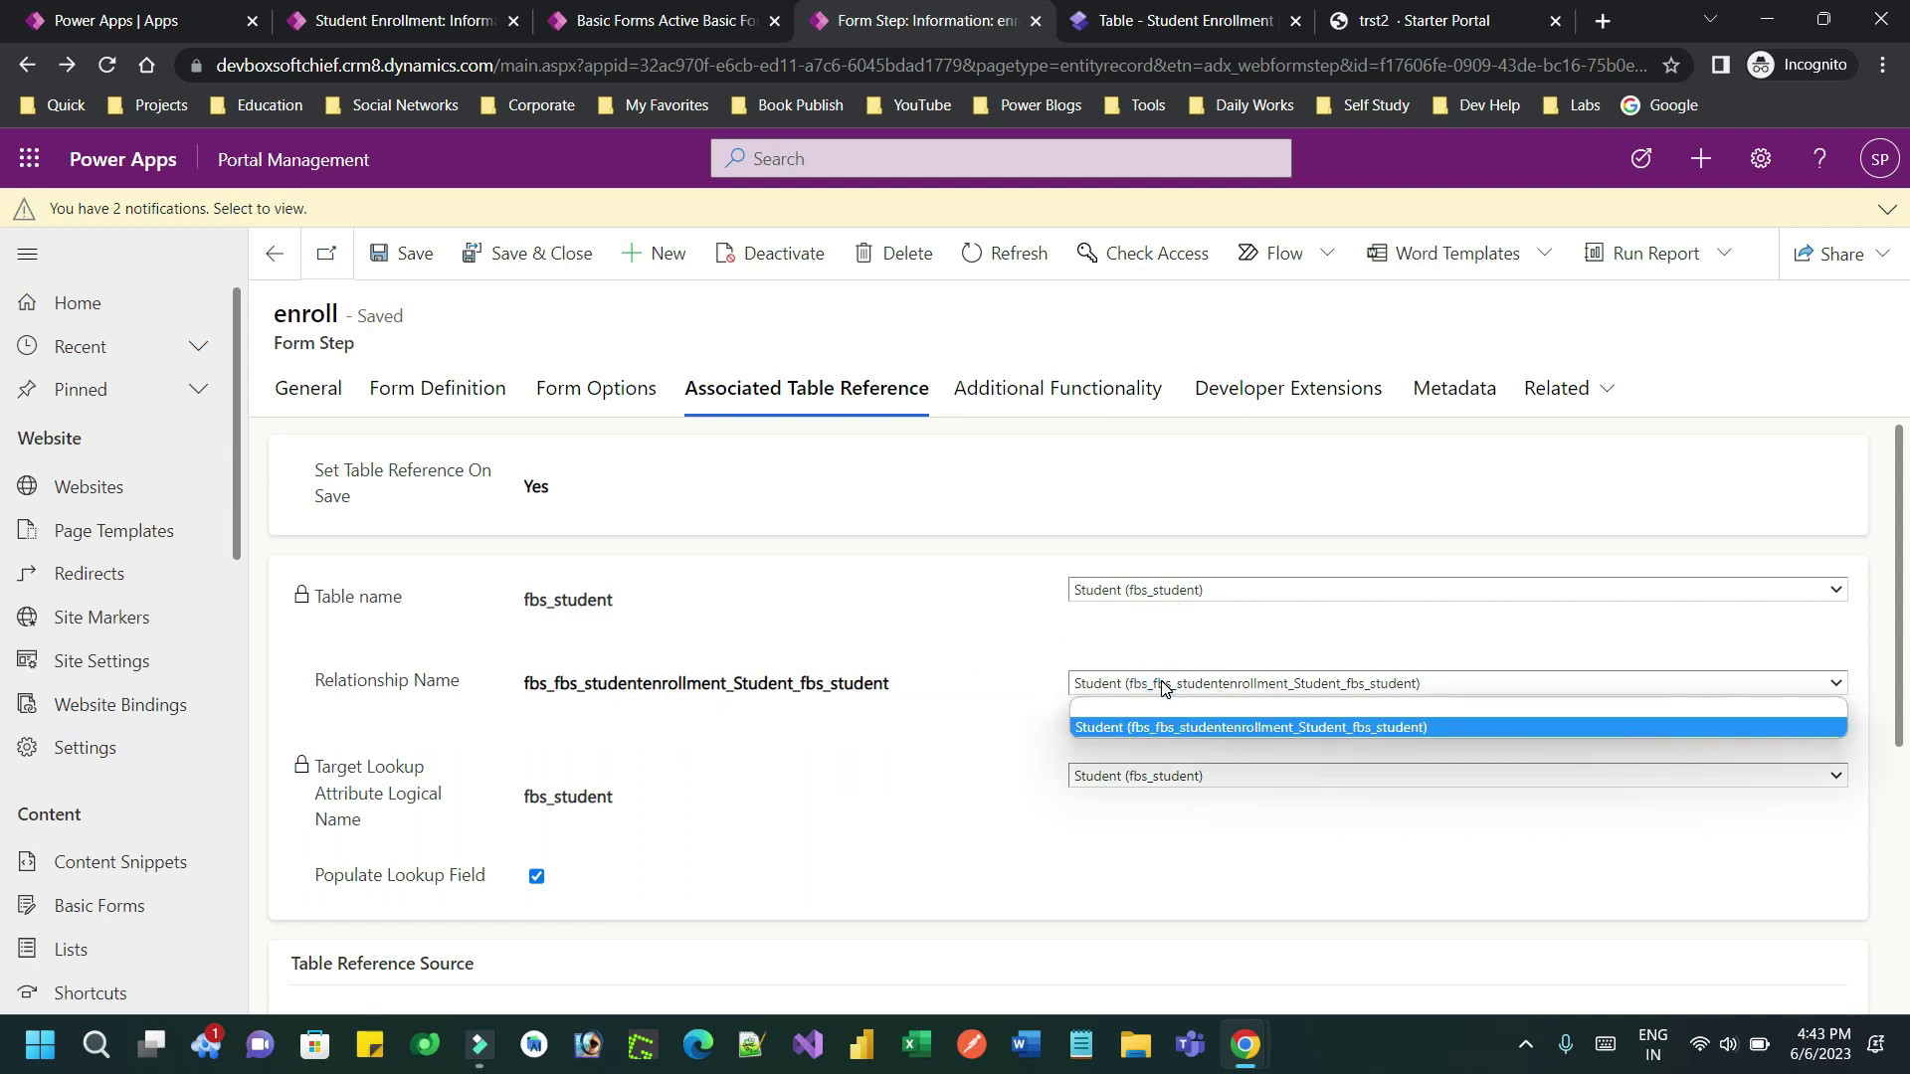
{"action": "left_click", "coordinate": [1162, 686]}
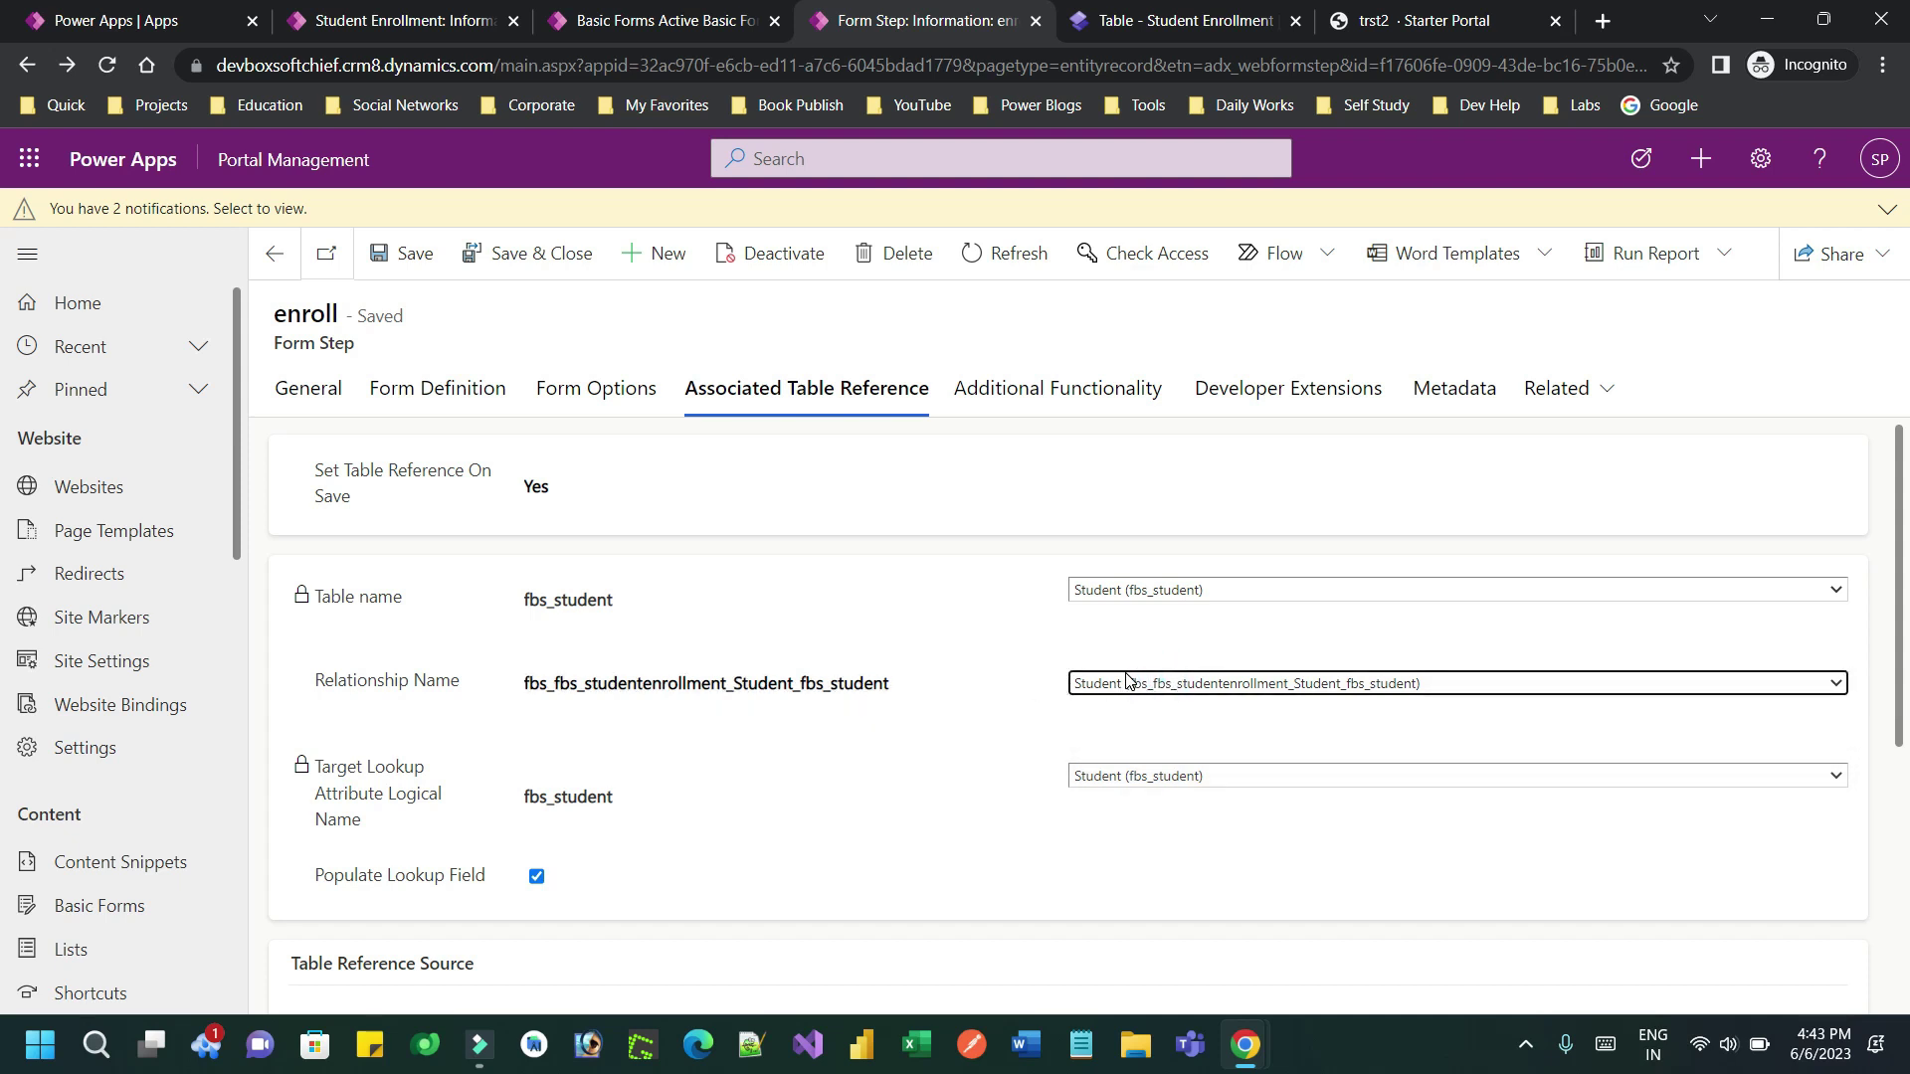
Keep Student (fbs_student) as the Target Lookup Attribute Logical Name
{"action": "left_click_drag", "start_coordinate": [320, 765], "coordinate": [395, 821]}
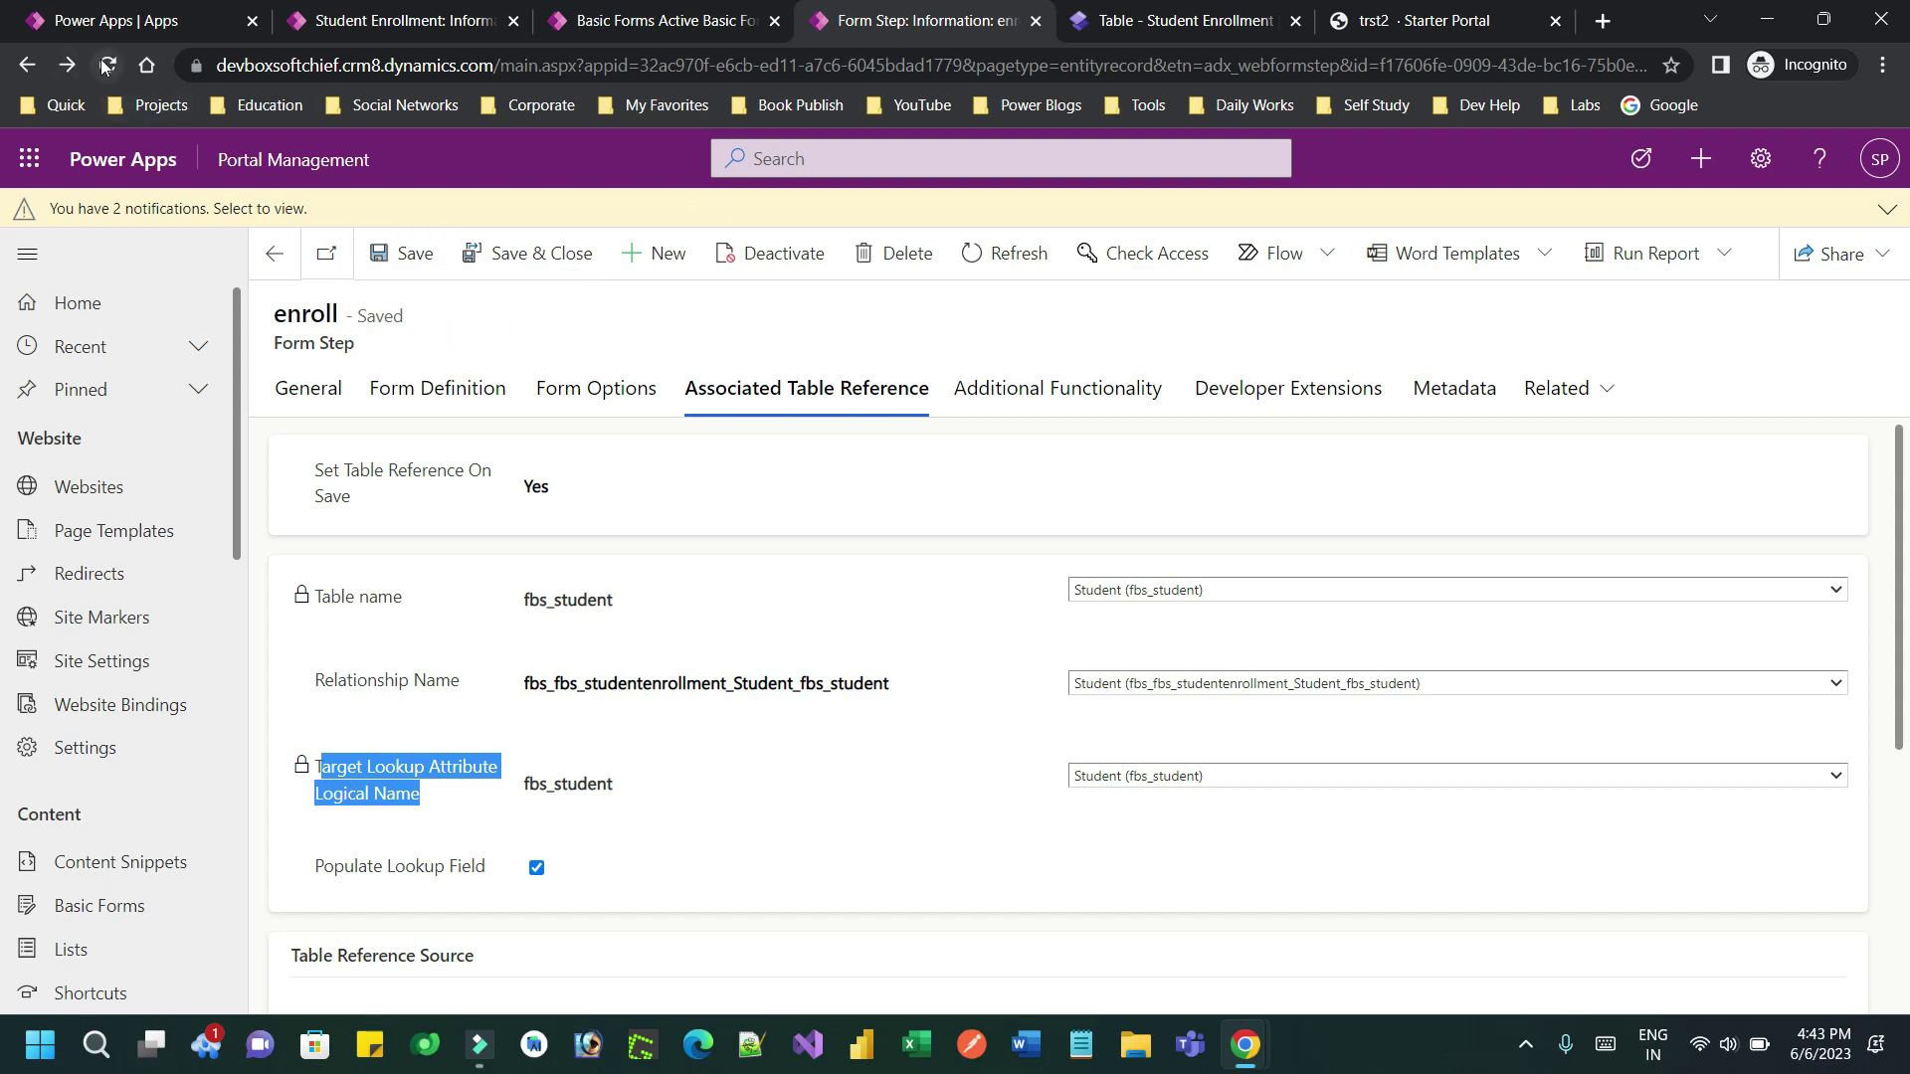
{"action": "left_click", "coordinate": [1096, 786]}
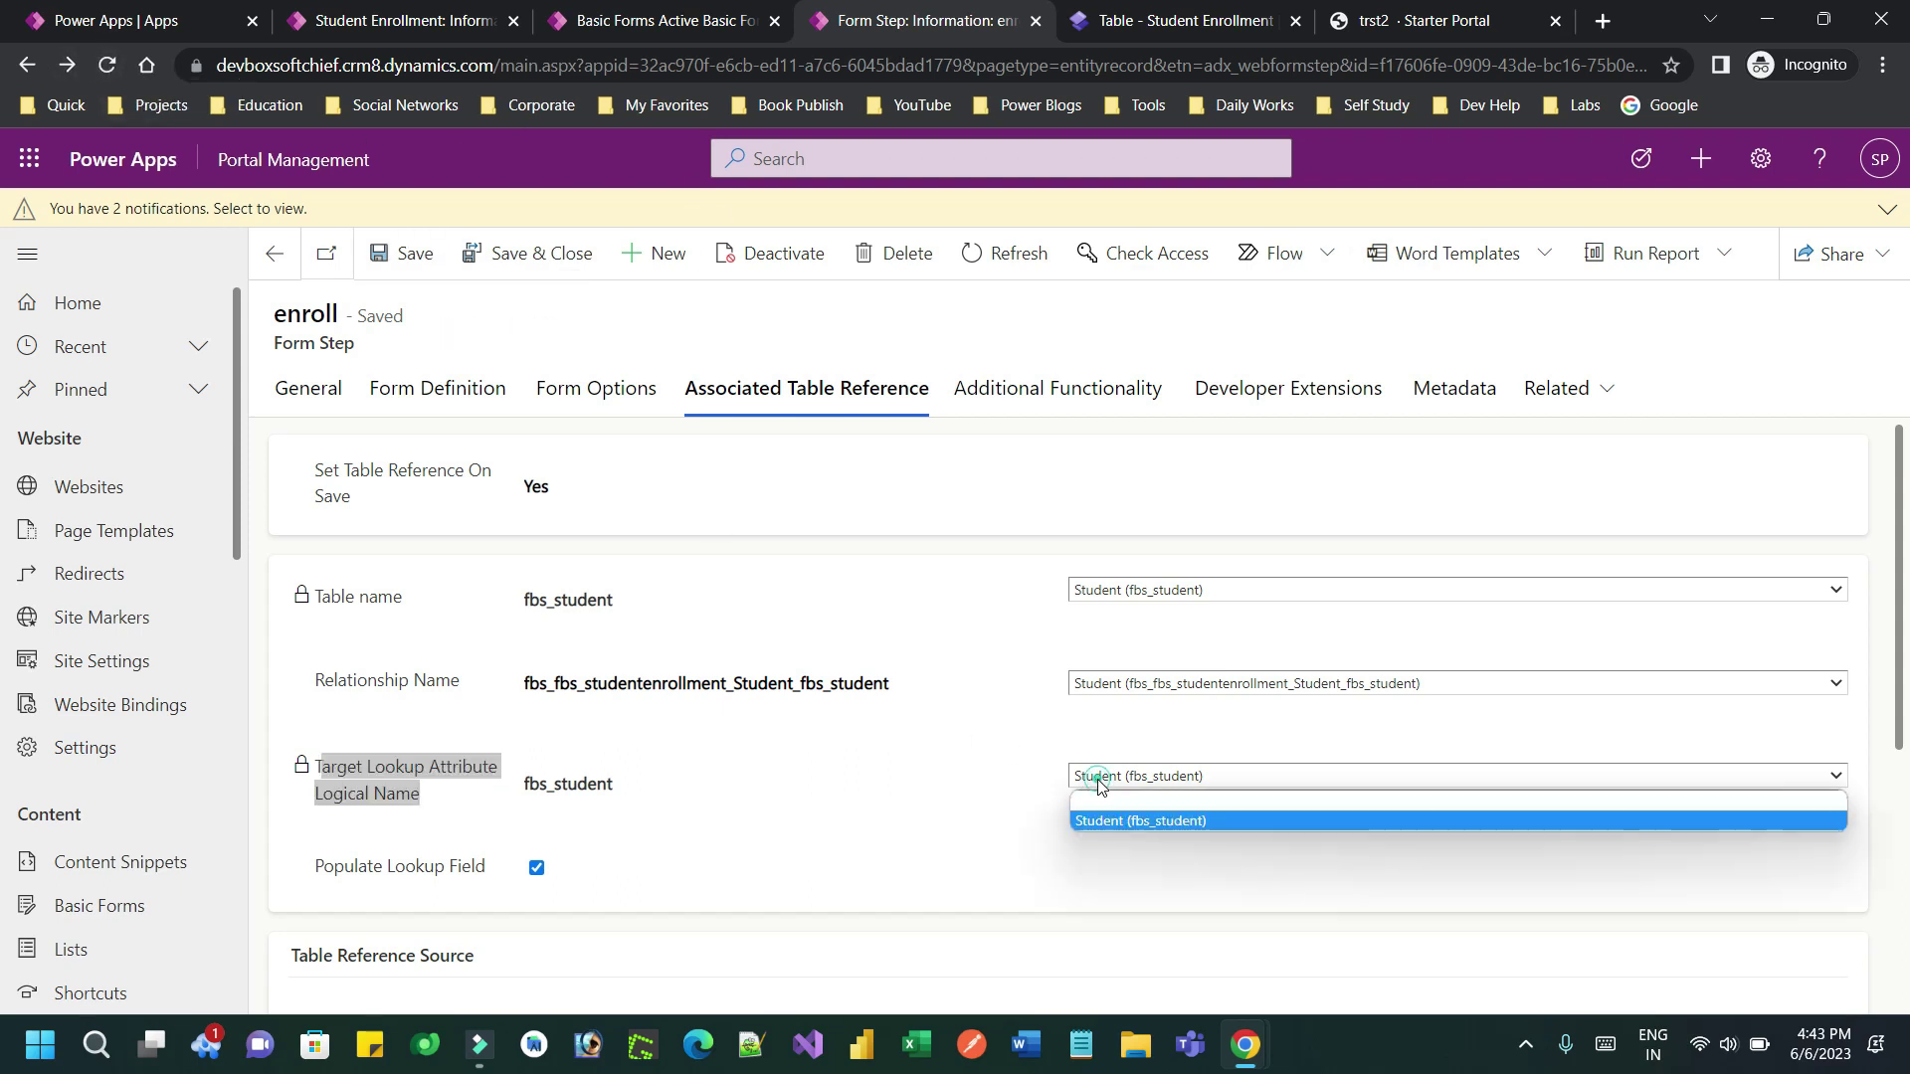
{"action": "left_click", "coordinate": [1137, 822]}
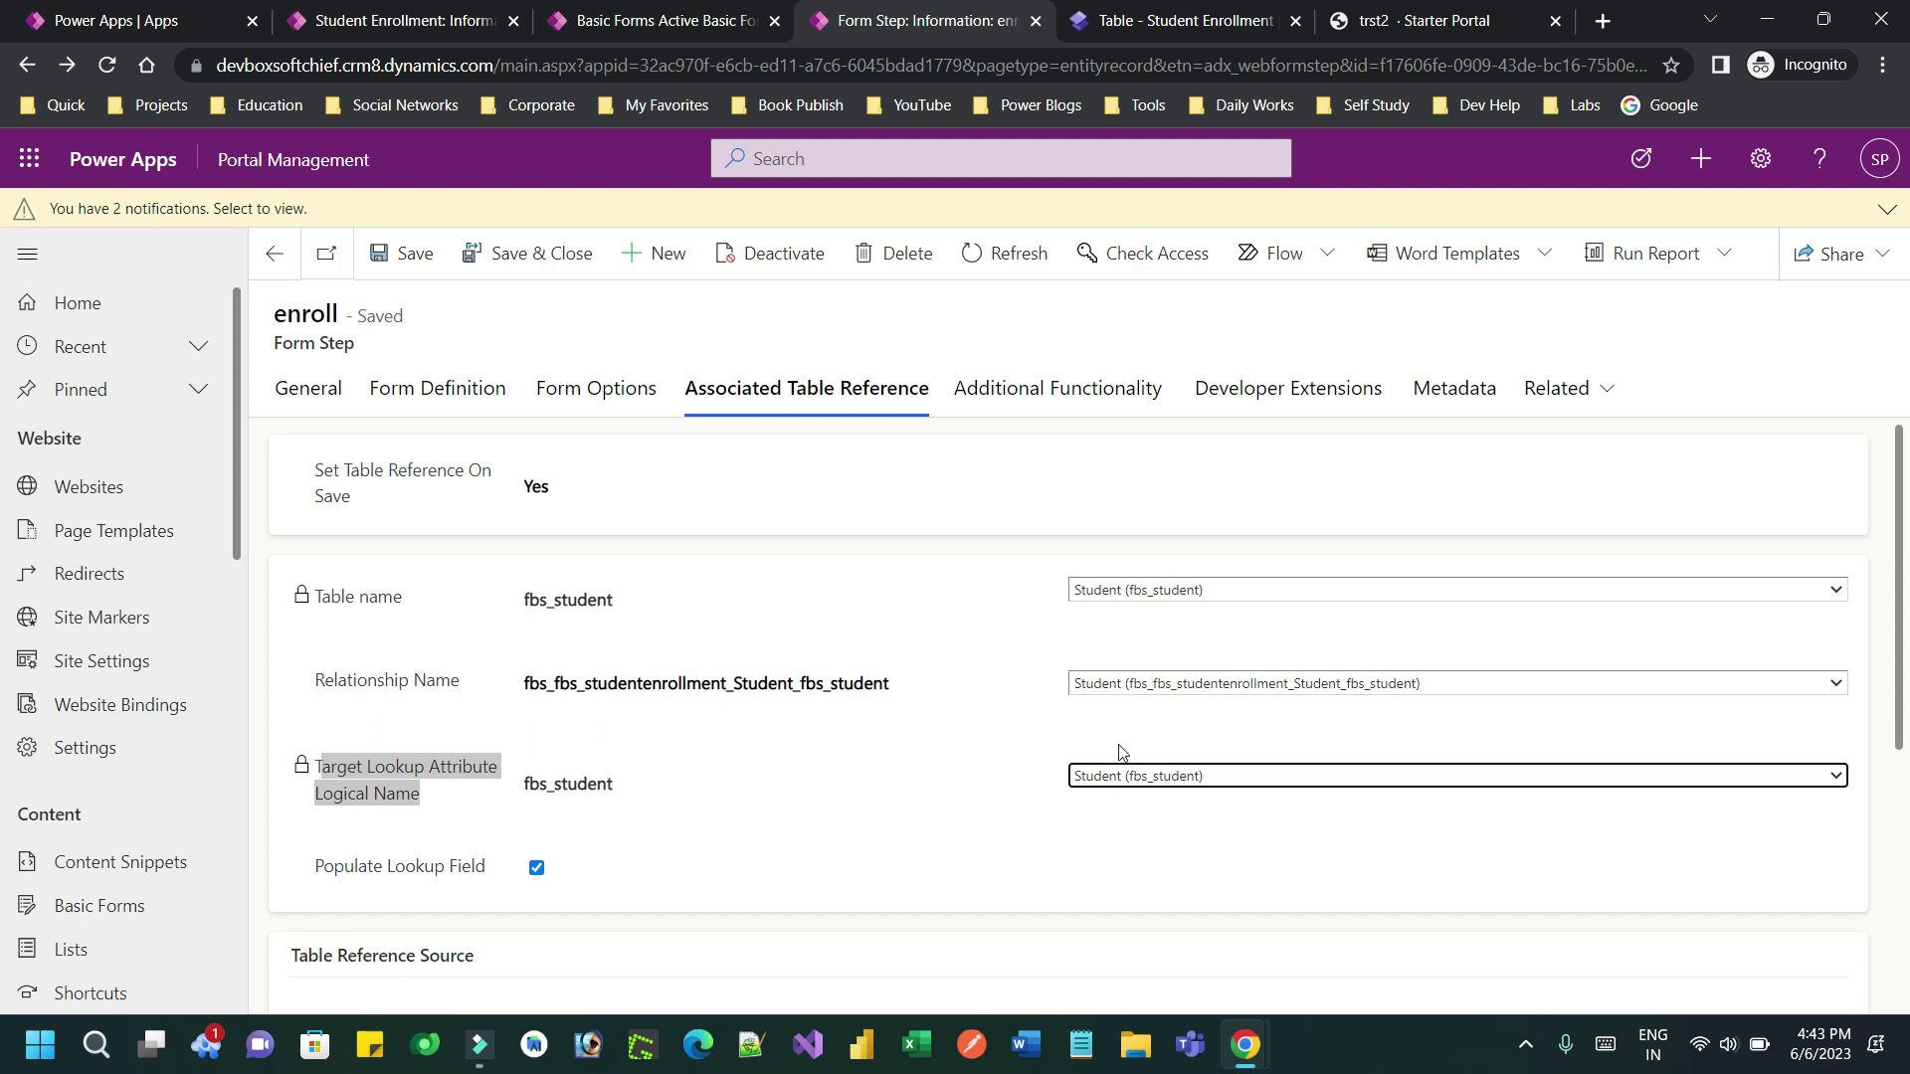
{"action": "left_click", "coordinate": [1104, 810]}
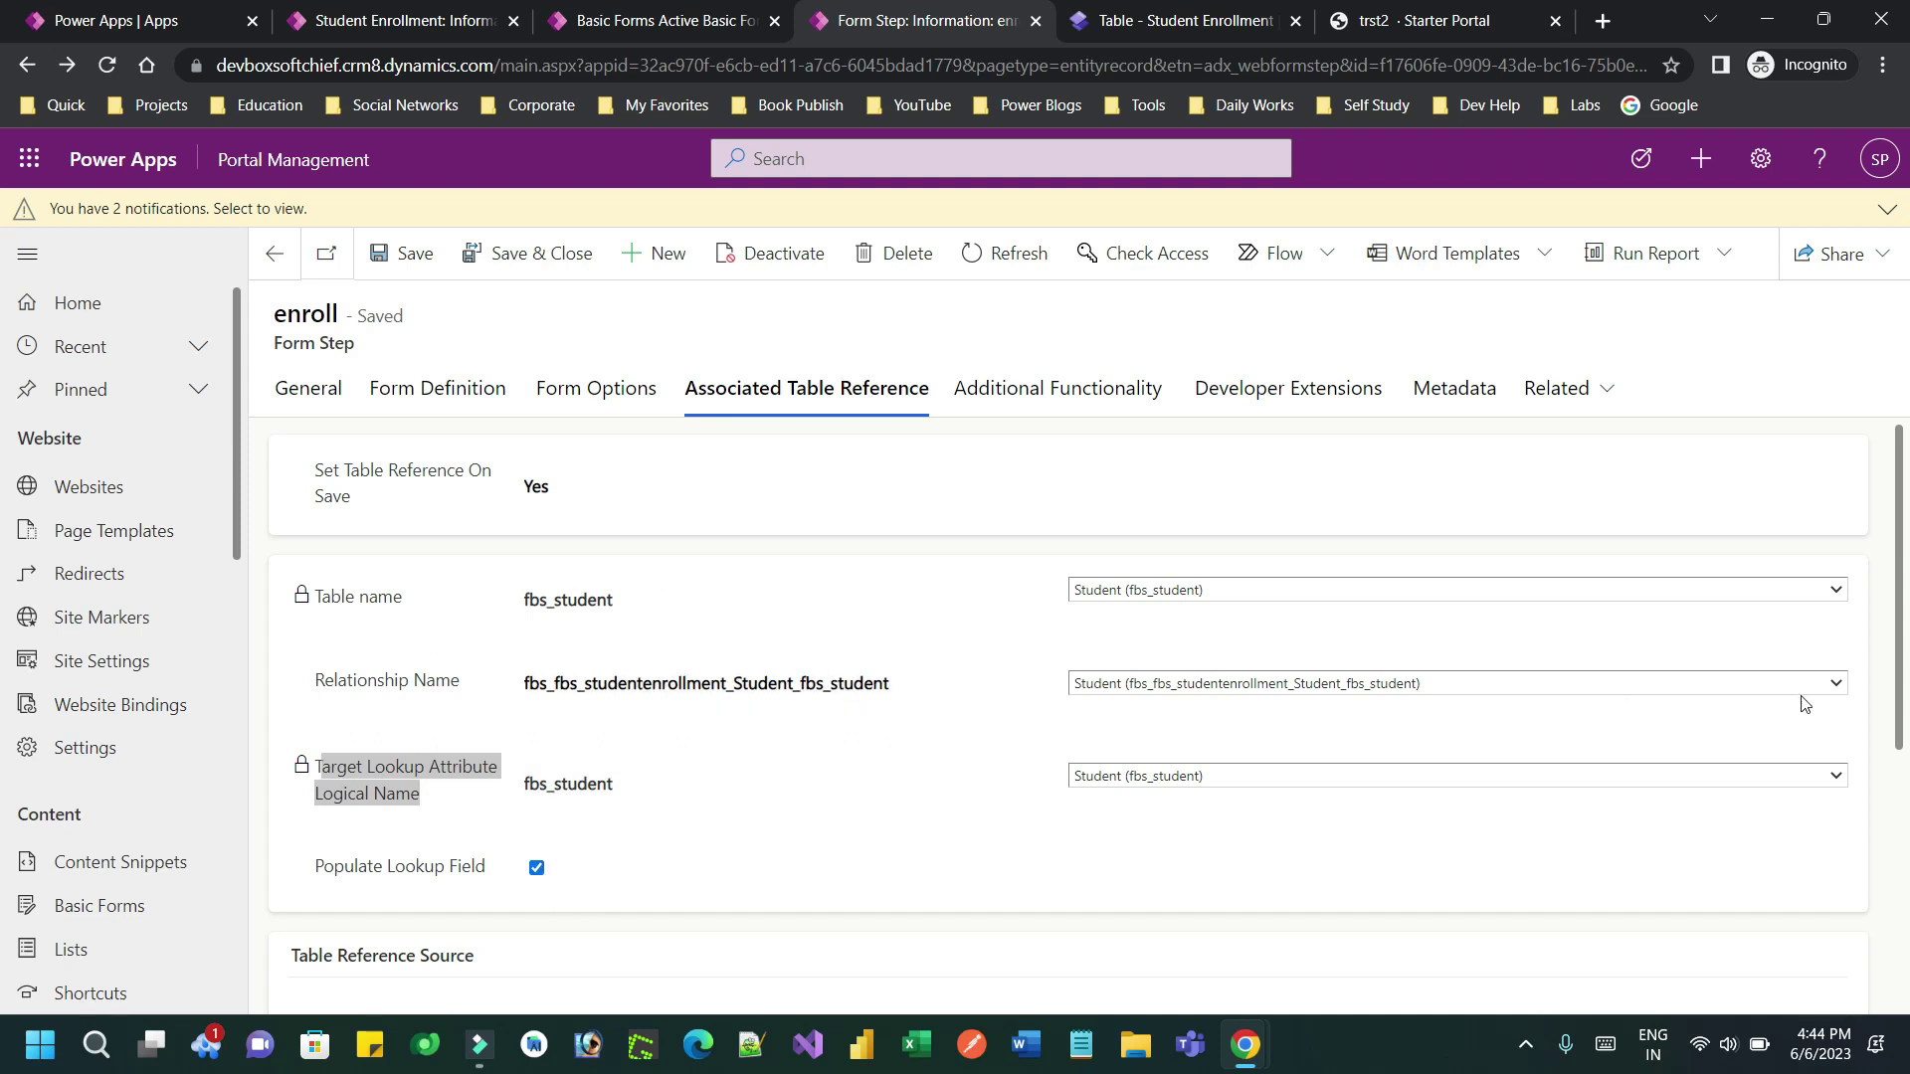
{"action": "left_click_drag", "start_coordinate": [1897, 725], "coordinate": [1905, 970]}
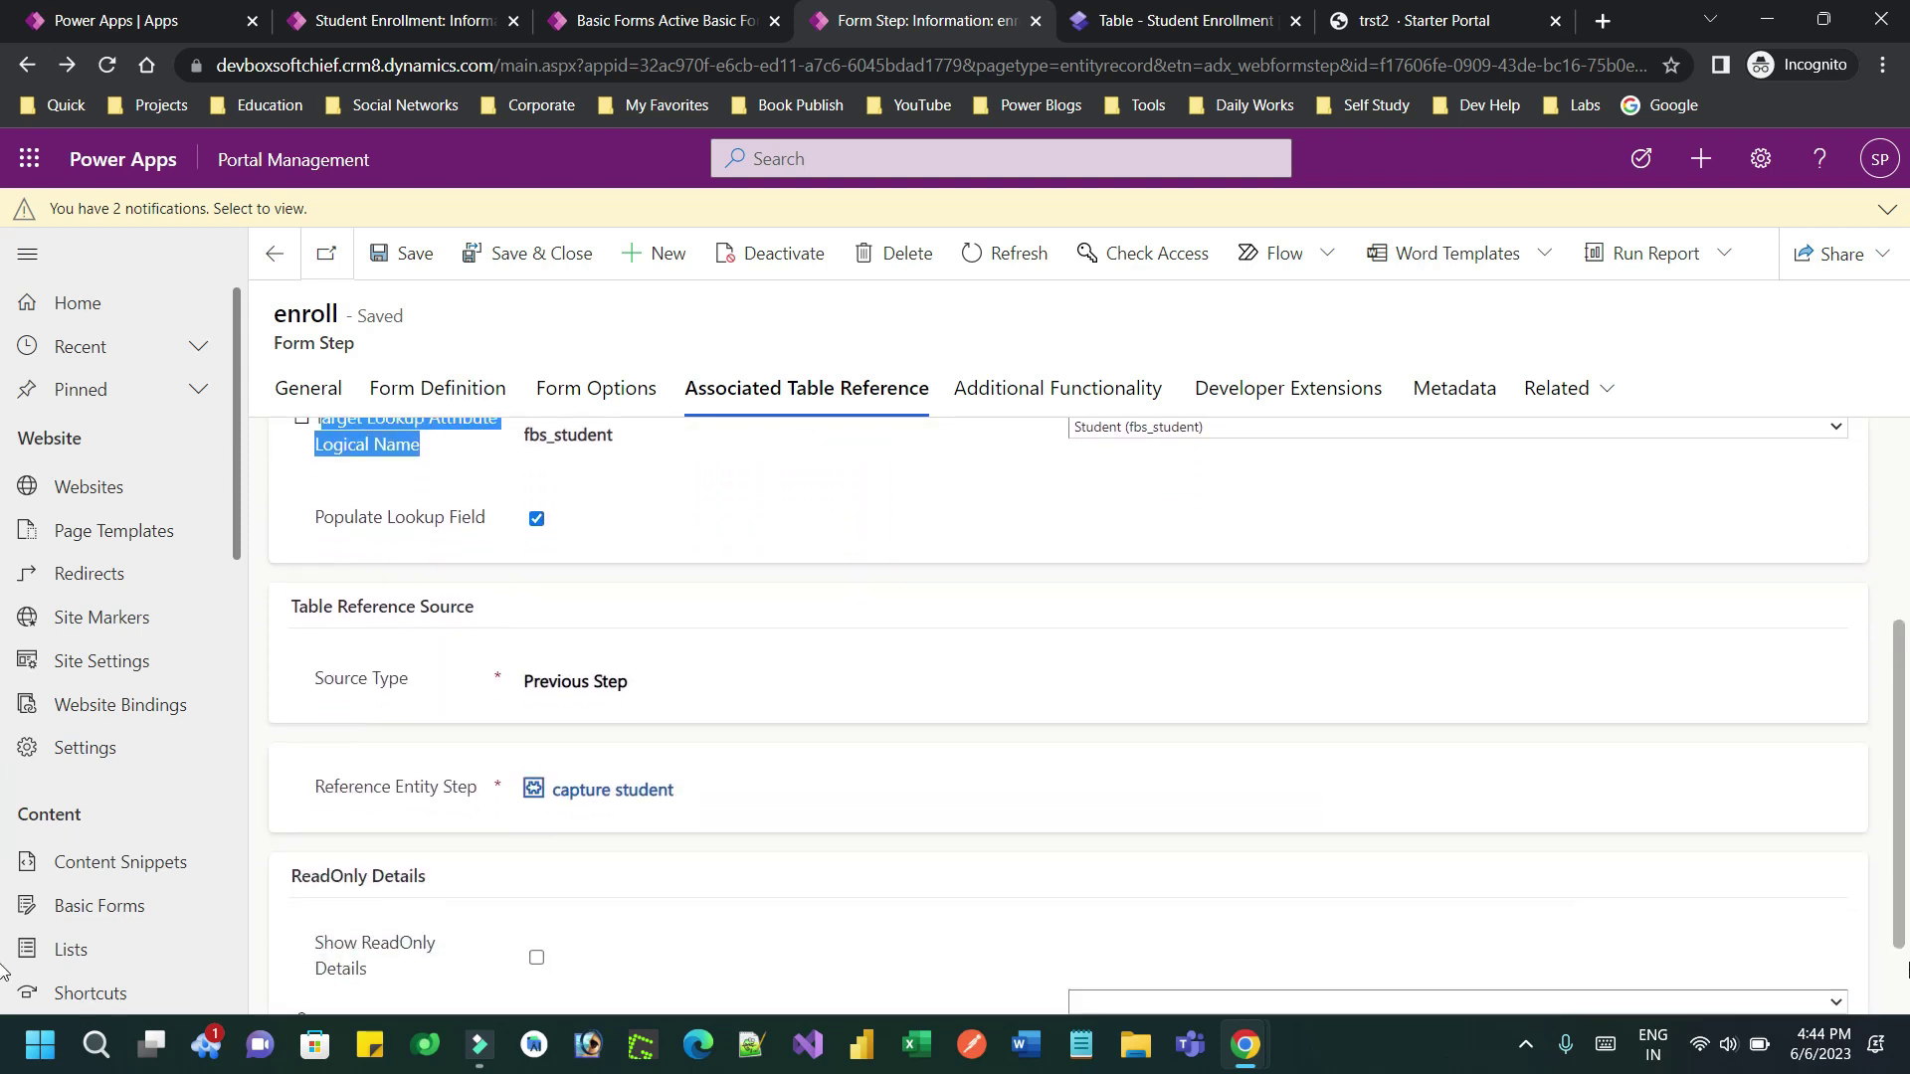
Keep Source Type Previous Step with reference step capture student, and save the enroll step
{"action": "left_click", "coordinate": [585, 617]}
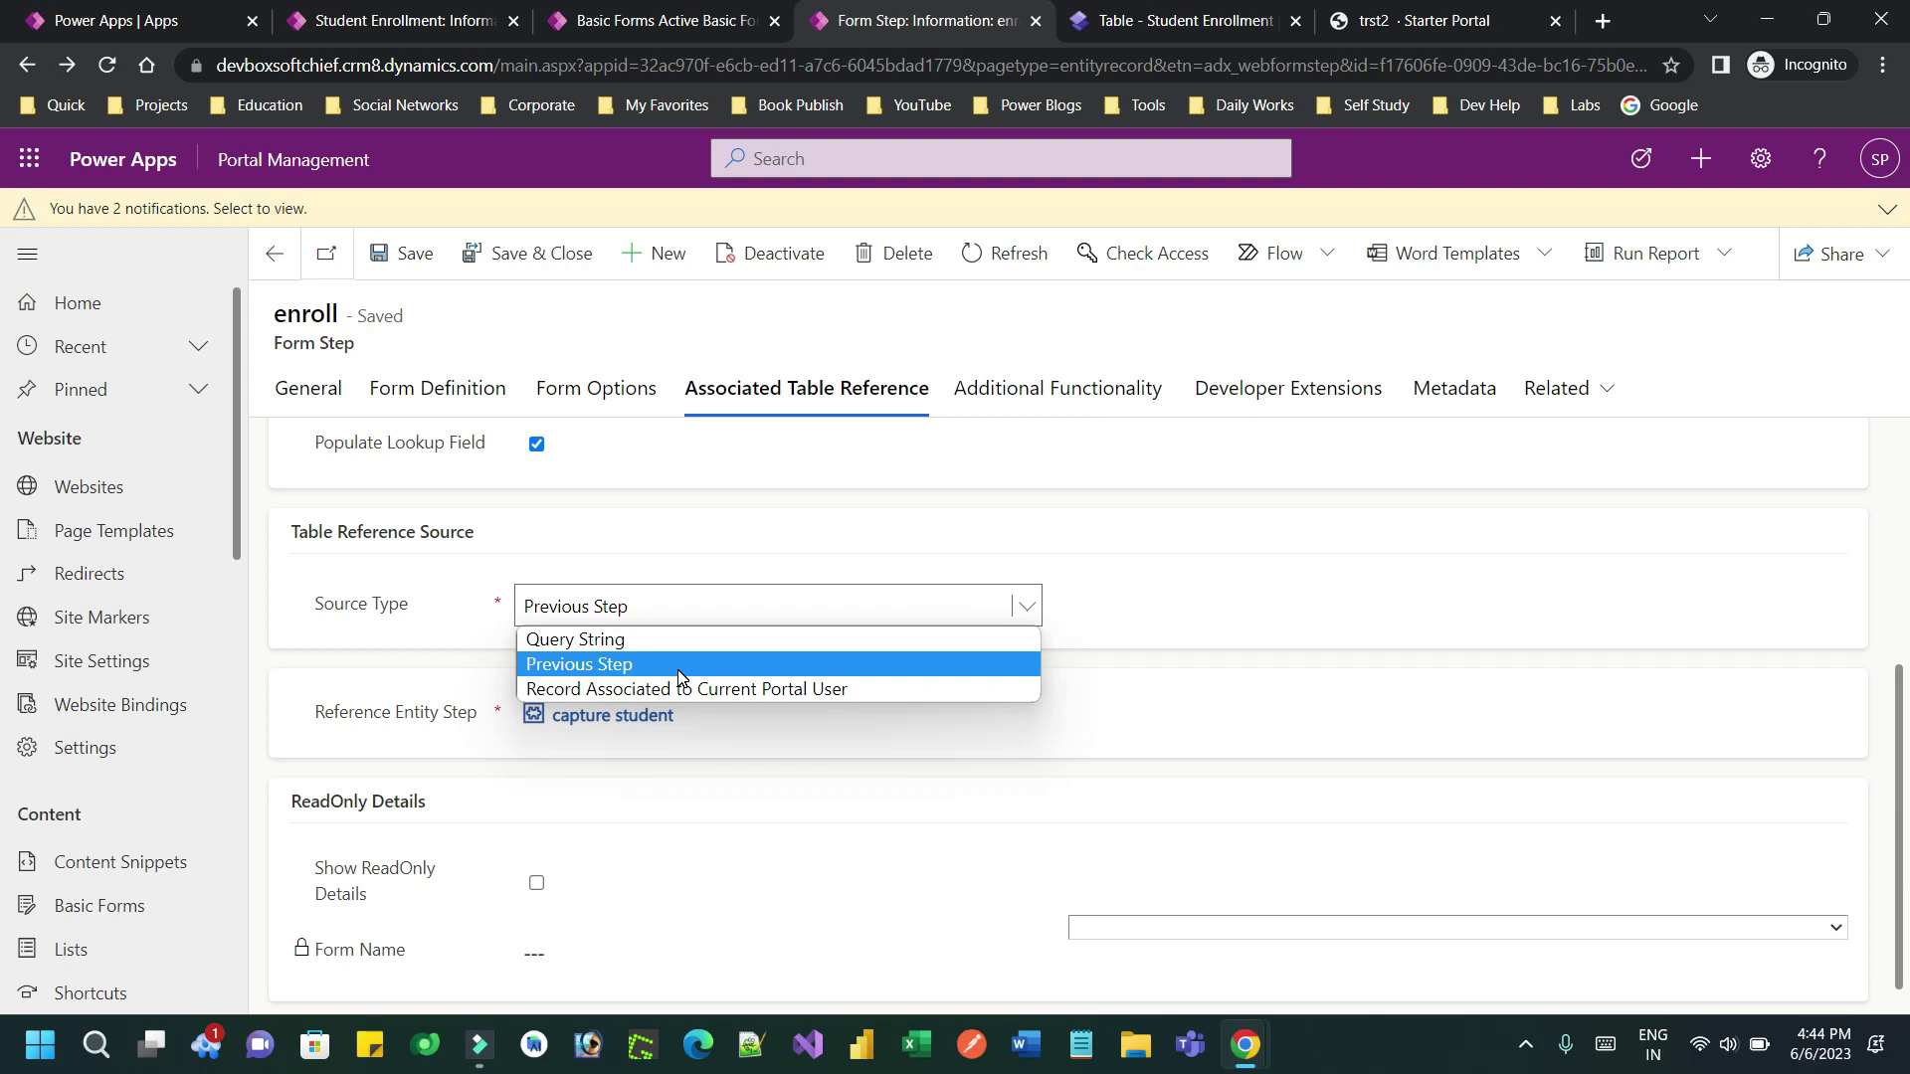
{"action": "left_click", "coordinate": [460, 627]}
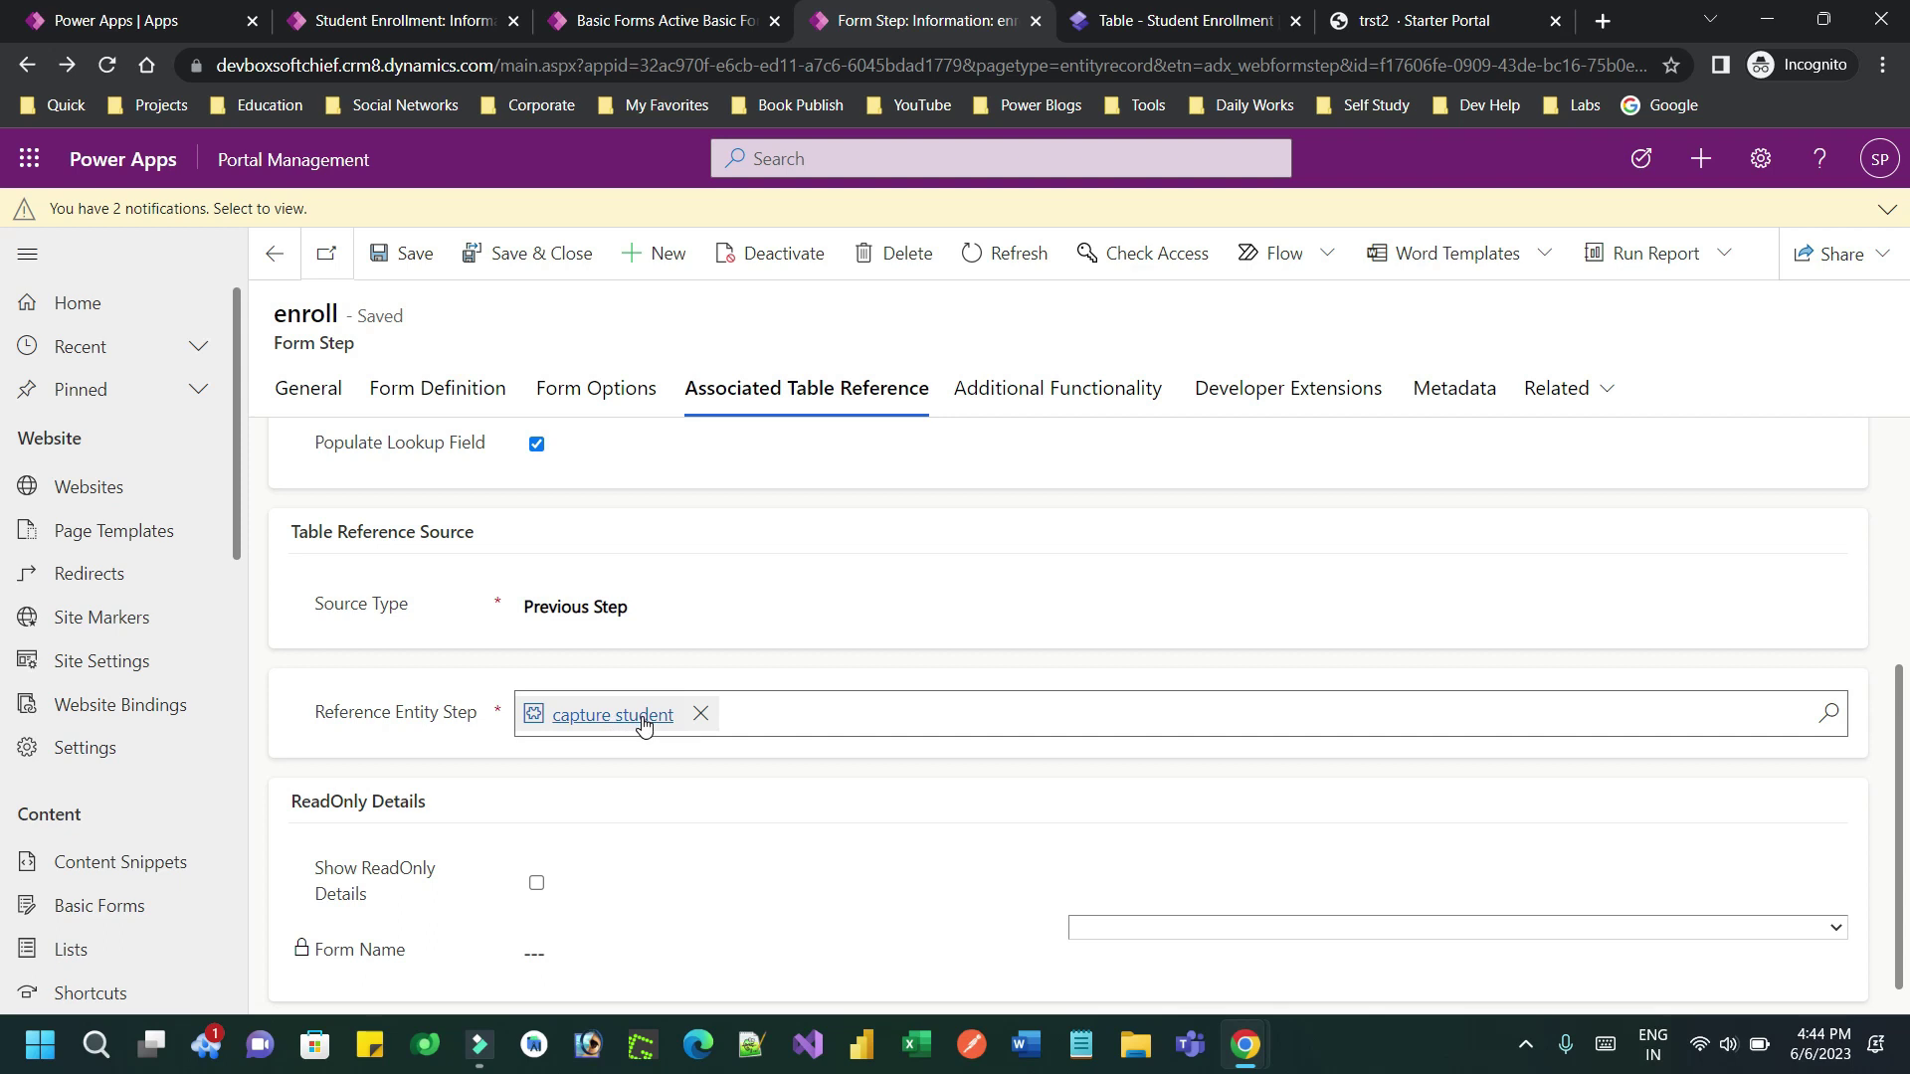
{"action": "left_click", "coordinate": [409, 253]}
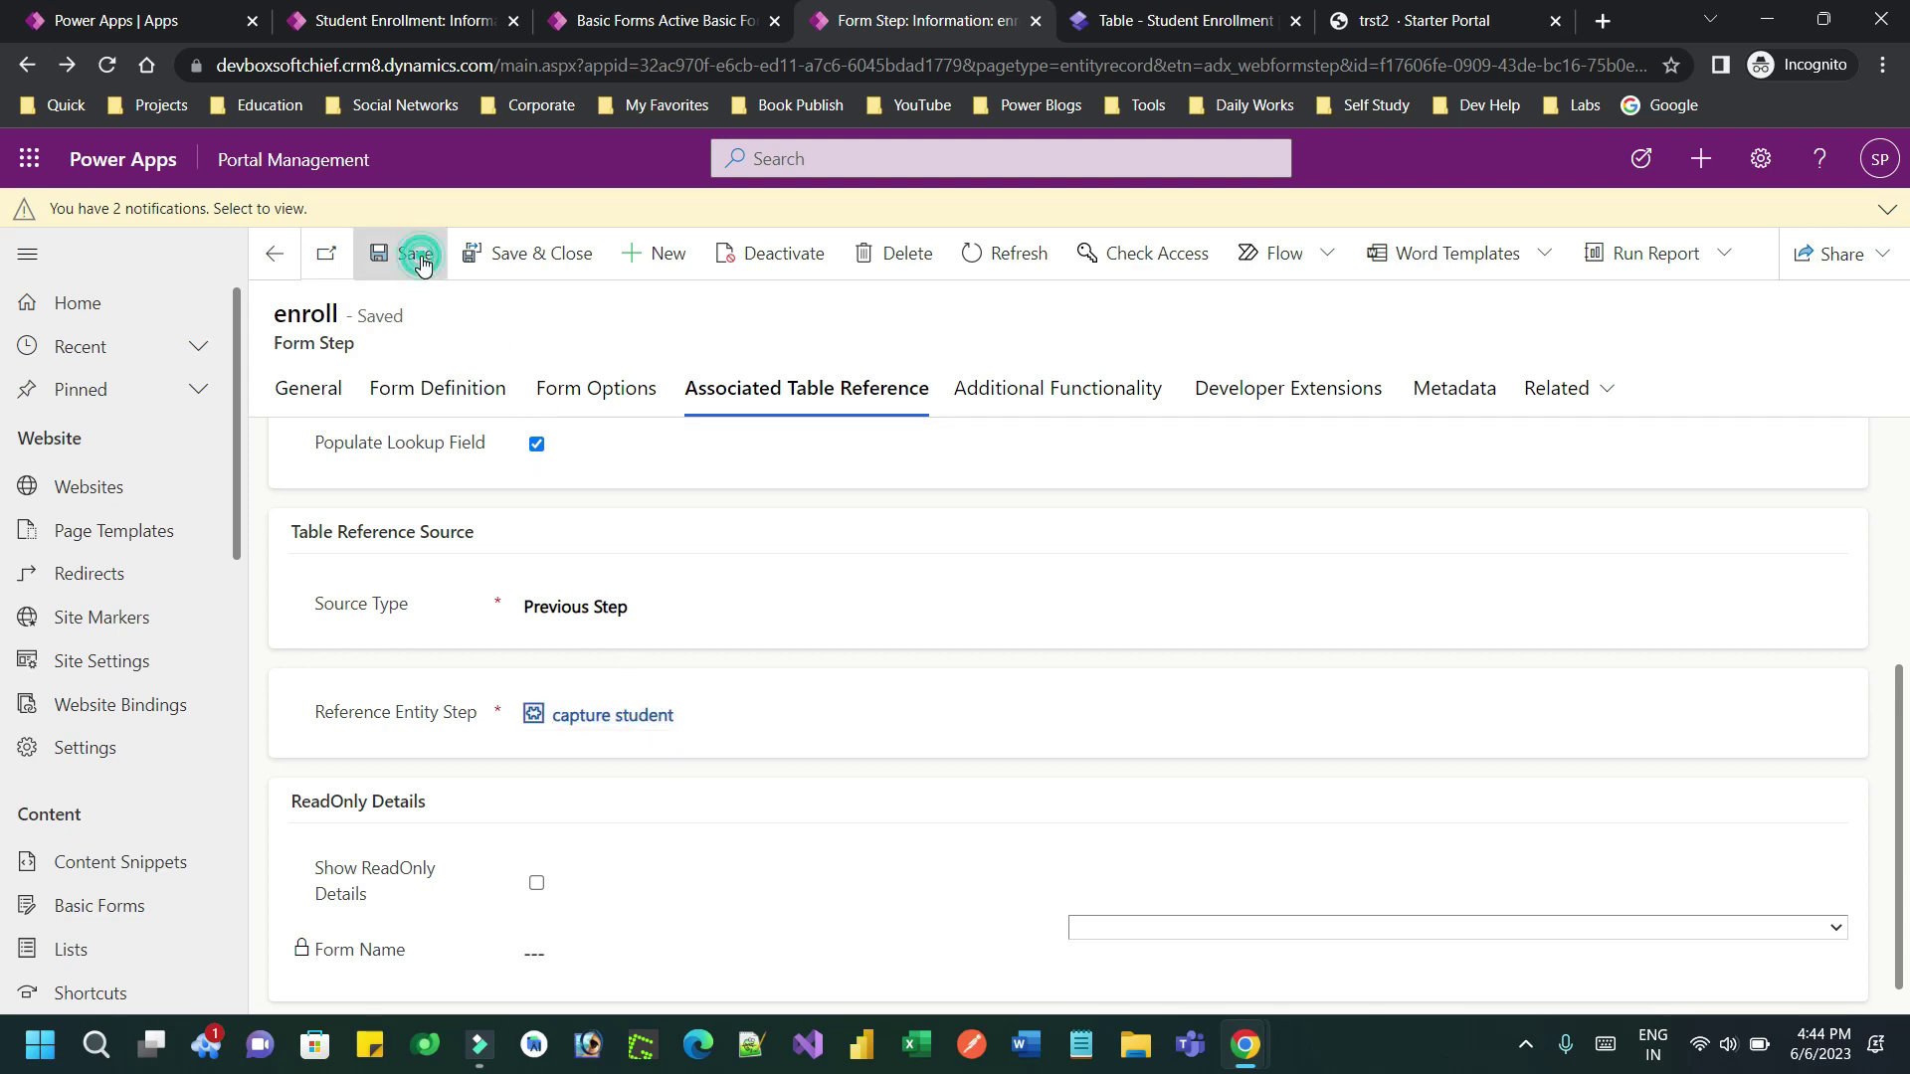
Return to the live trst2 portal and highlight the prefilled Student field
{"action": "left_click", "coordinate": [1173, 30]}
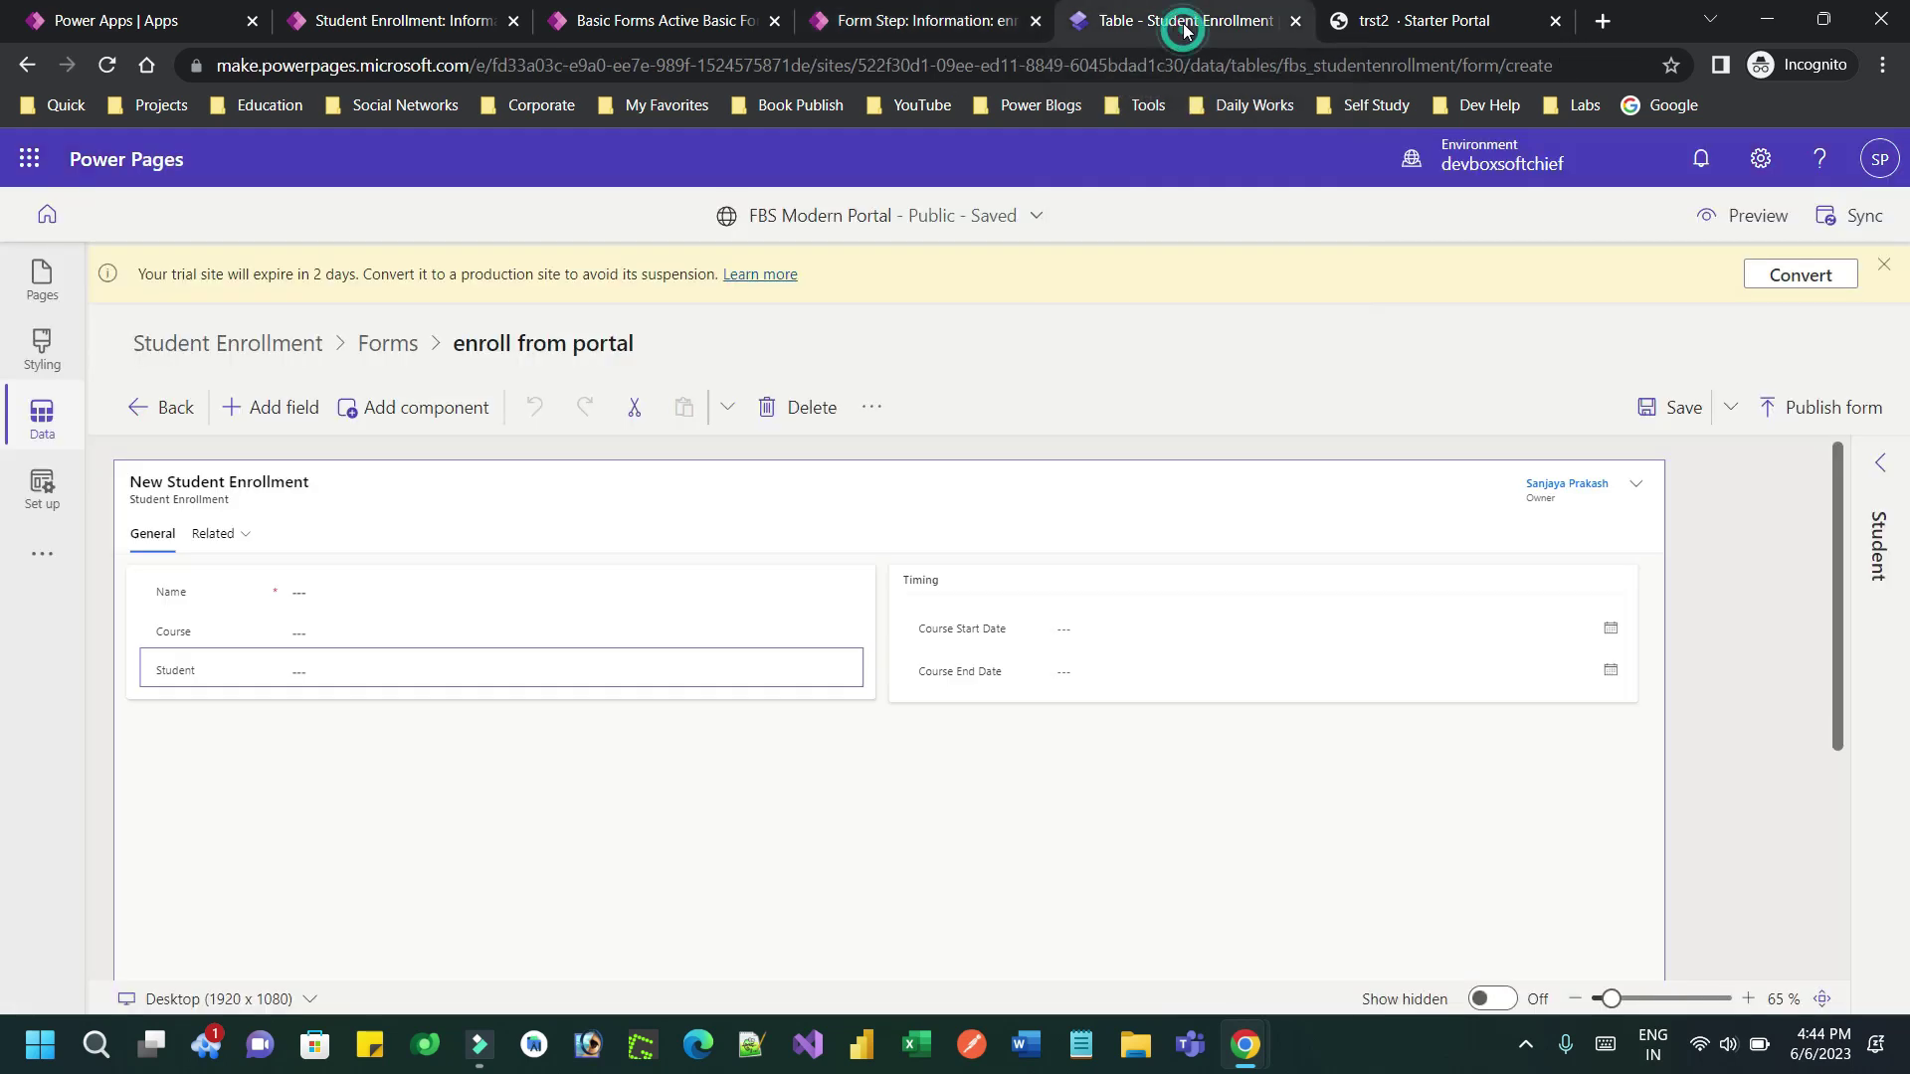
{"action": "left_click", "coordinate": [1370, 16]}
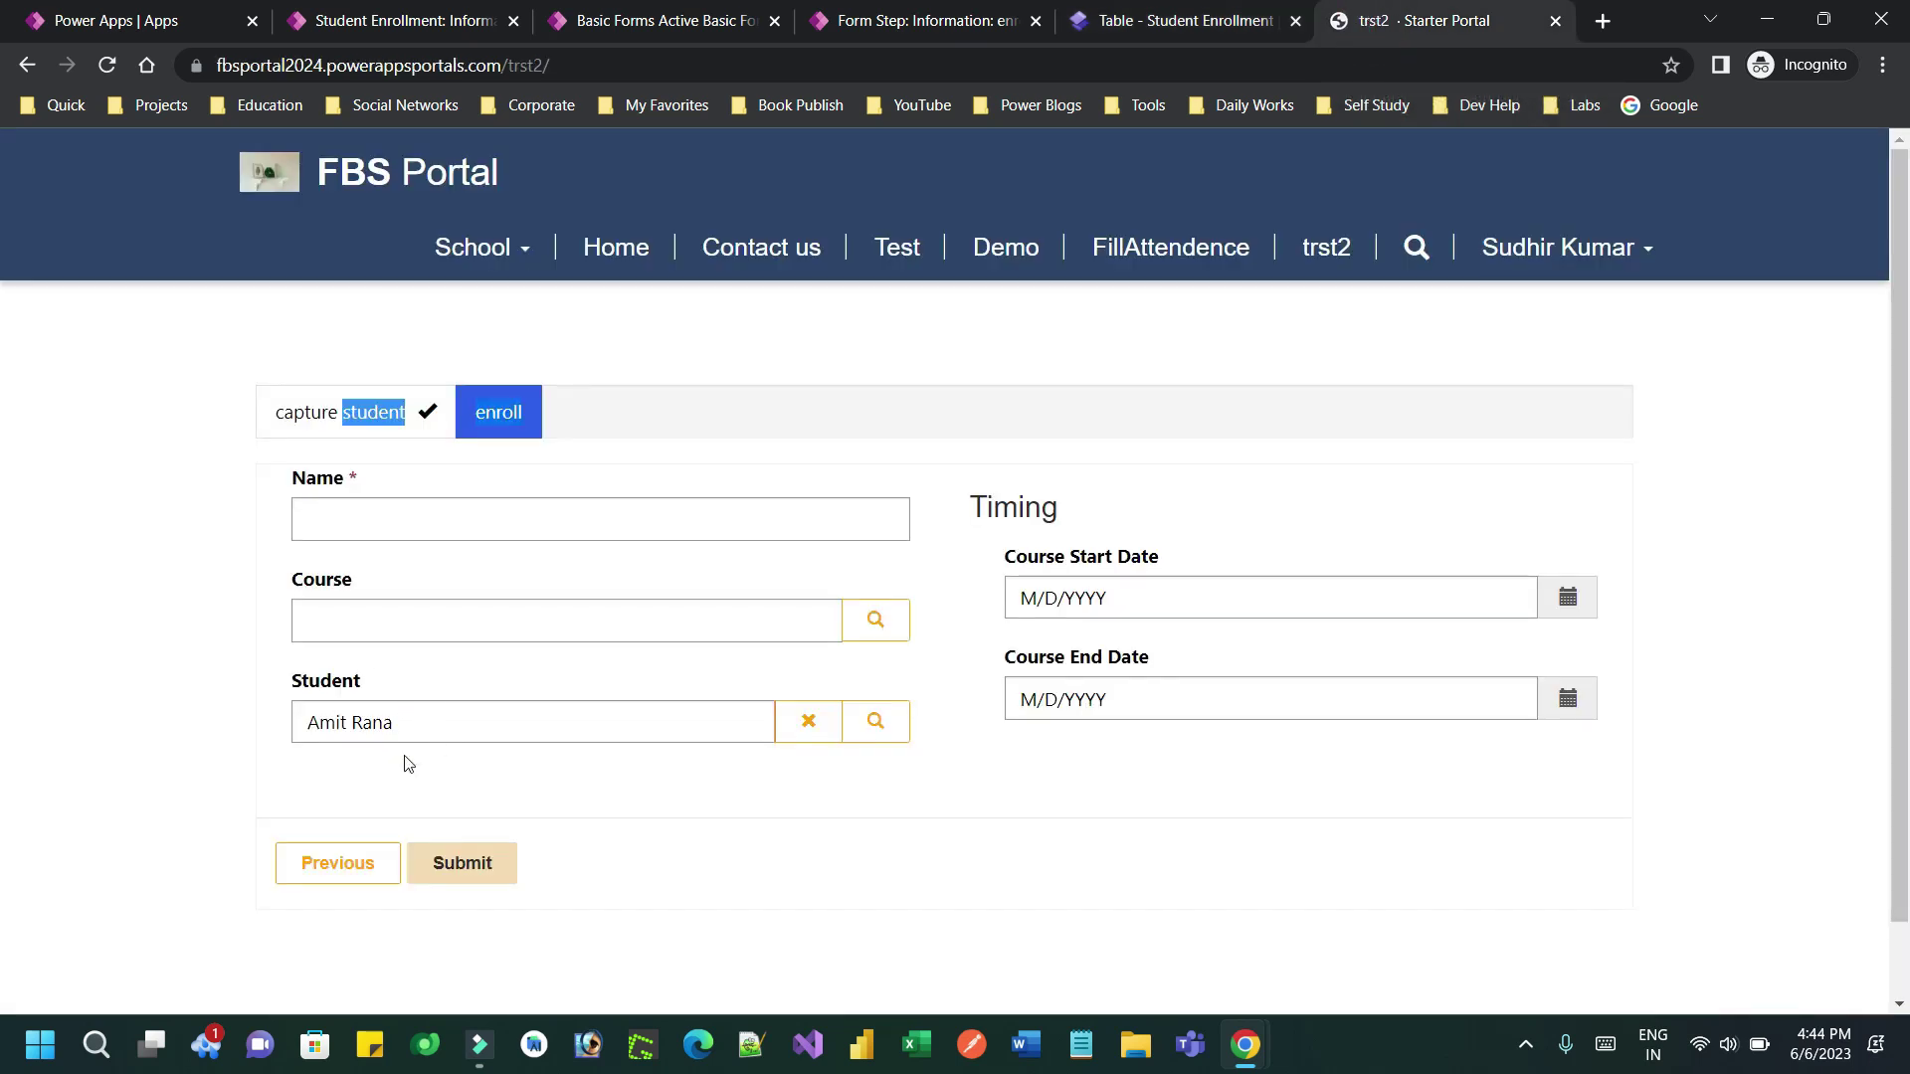
{"action": "left_click_drag", "start_coordinate": [288, 681], "coordinate": [390, 682]}
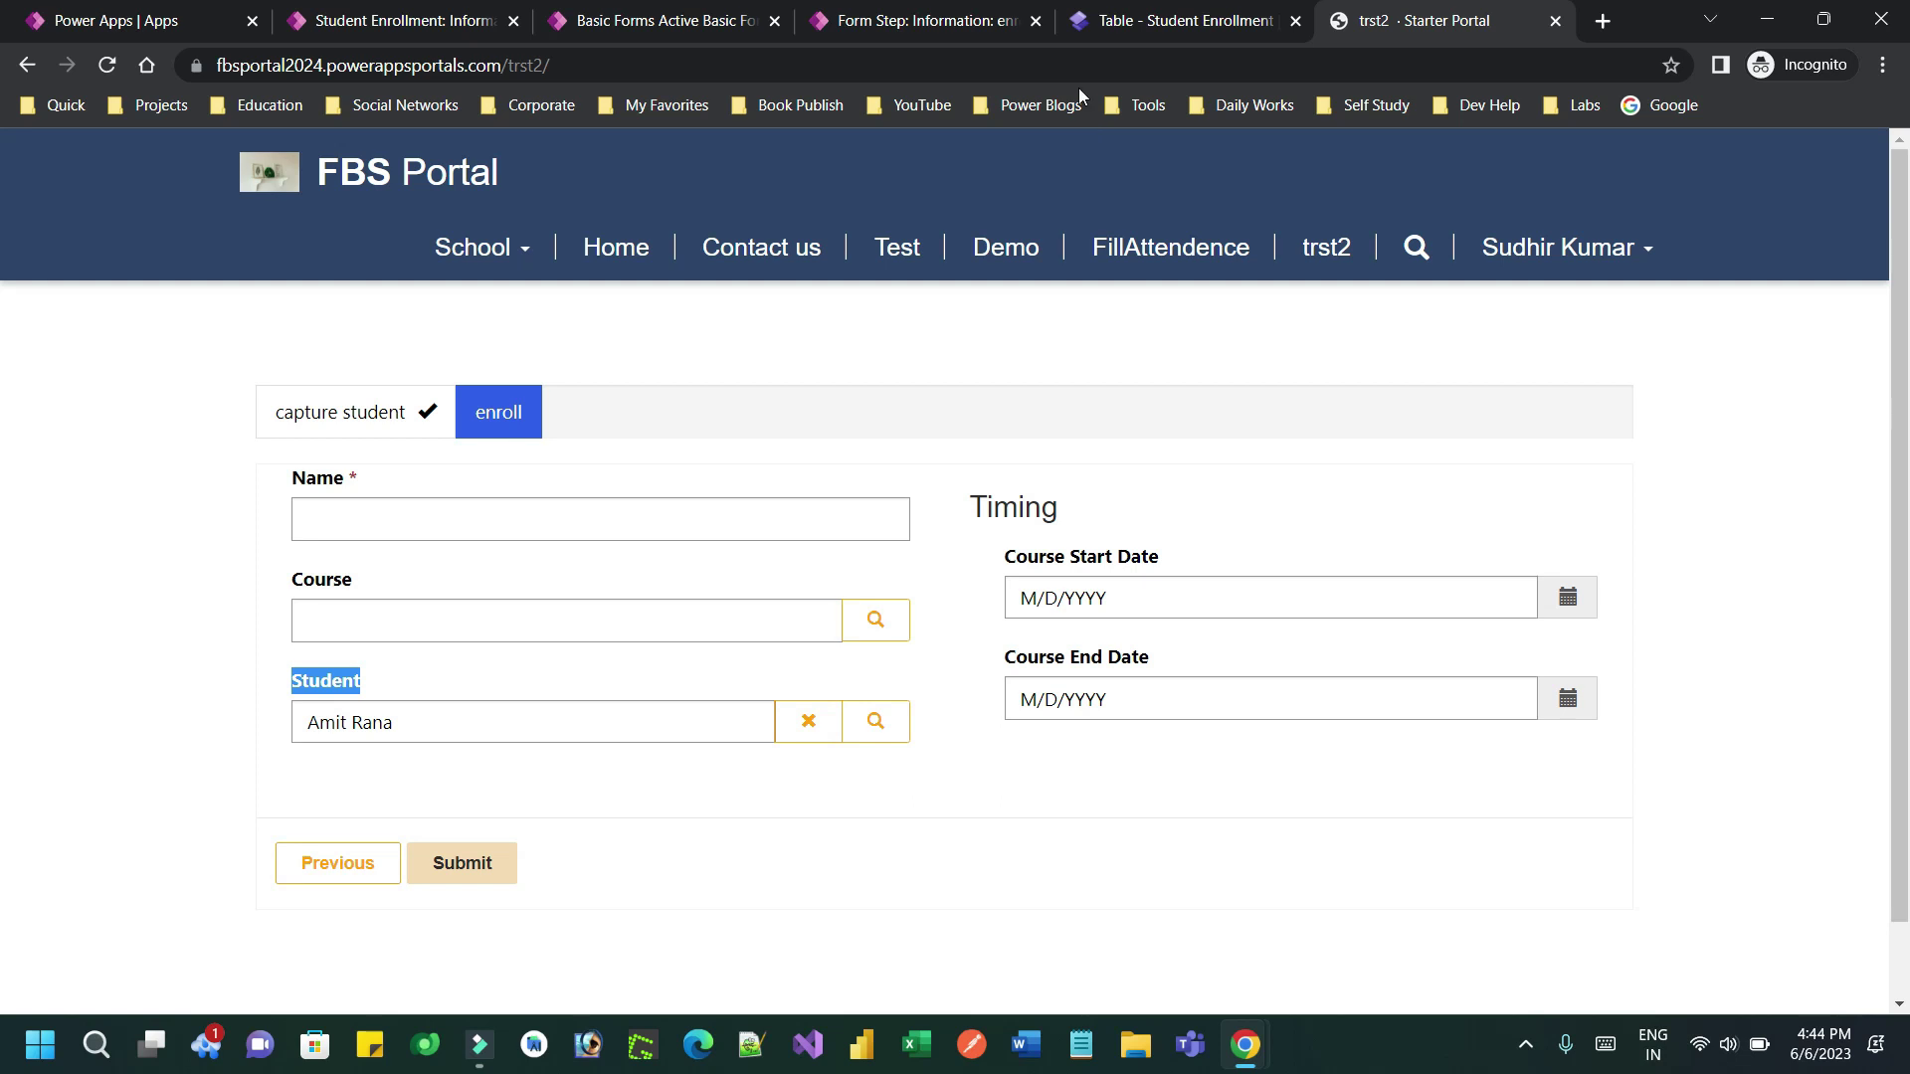
Delete the Student field from the enroll from portal form and save the form
{"action": "left_click", "coordinate": [1131, 24]}
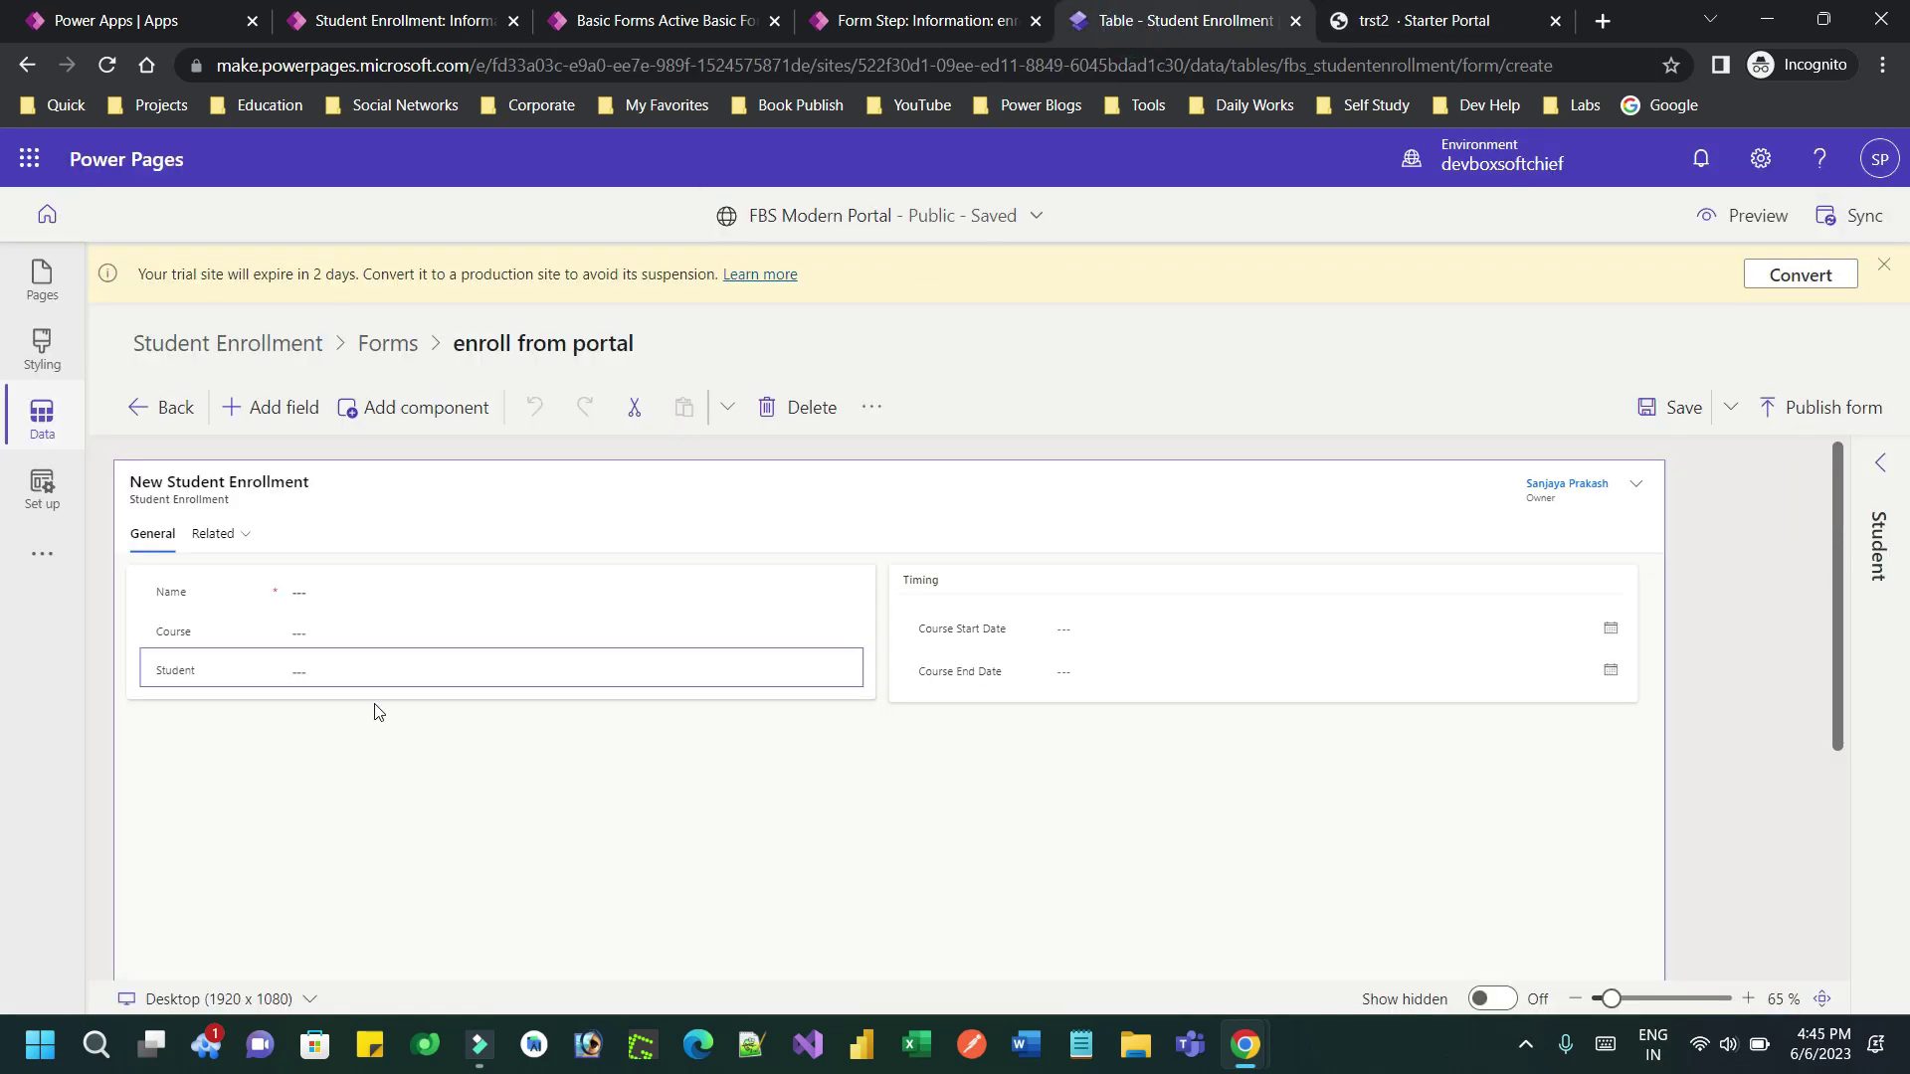
{"action": "left_click", "coordinate": [267, 680]}
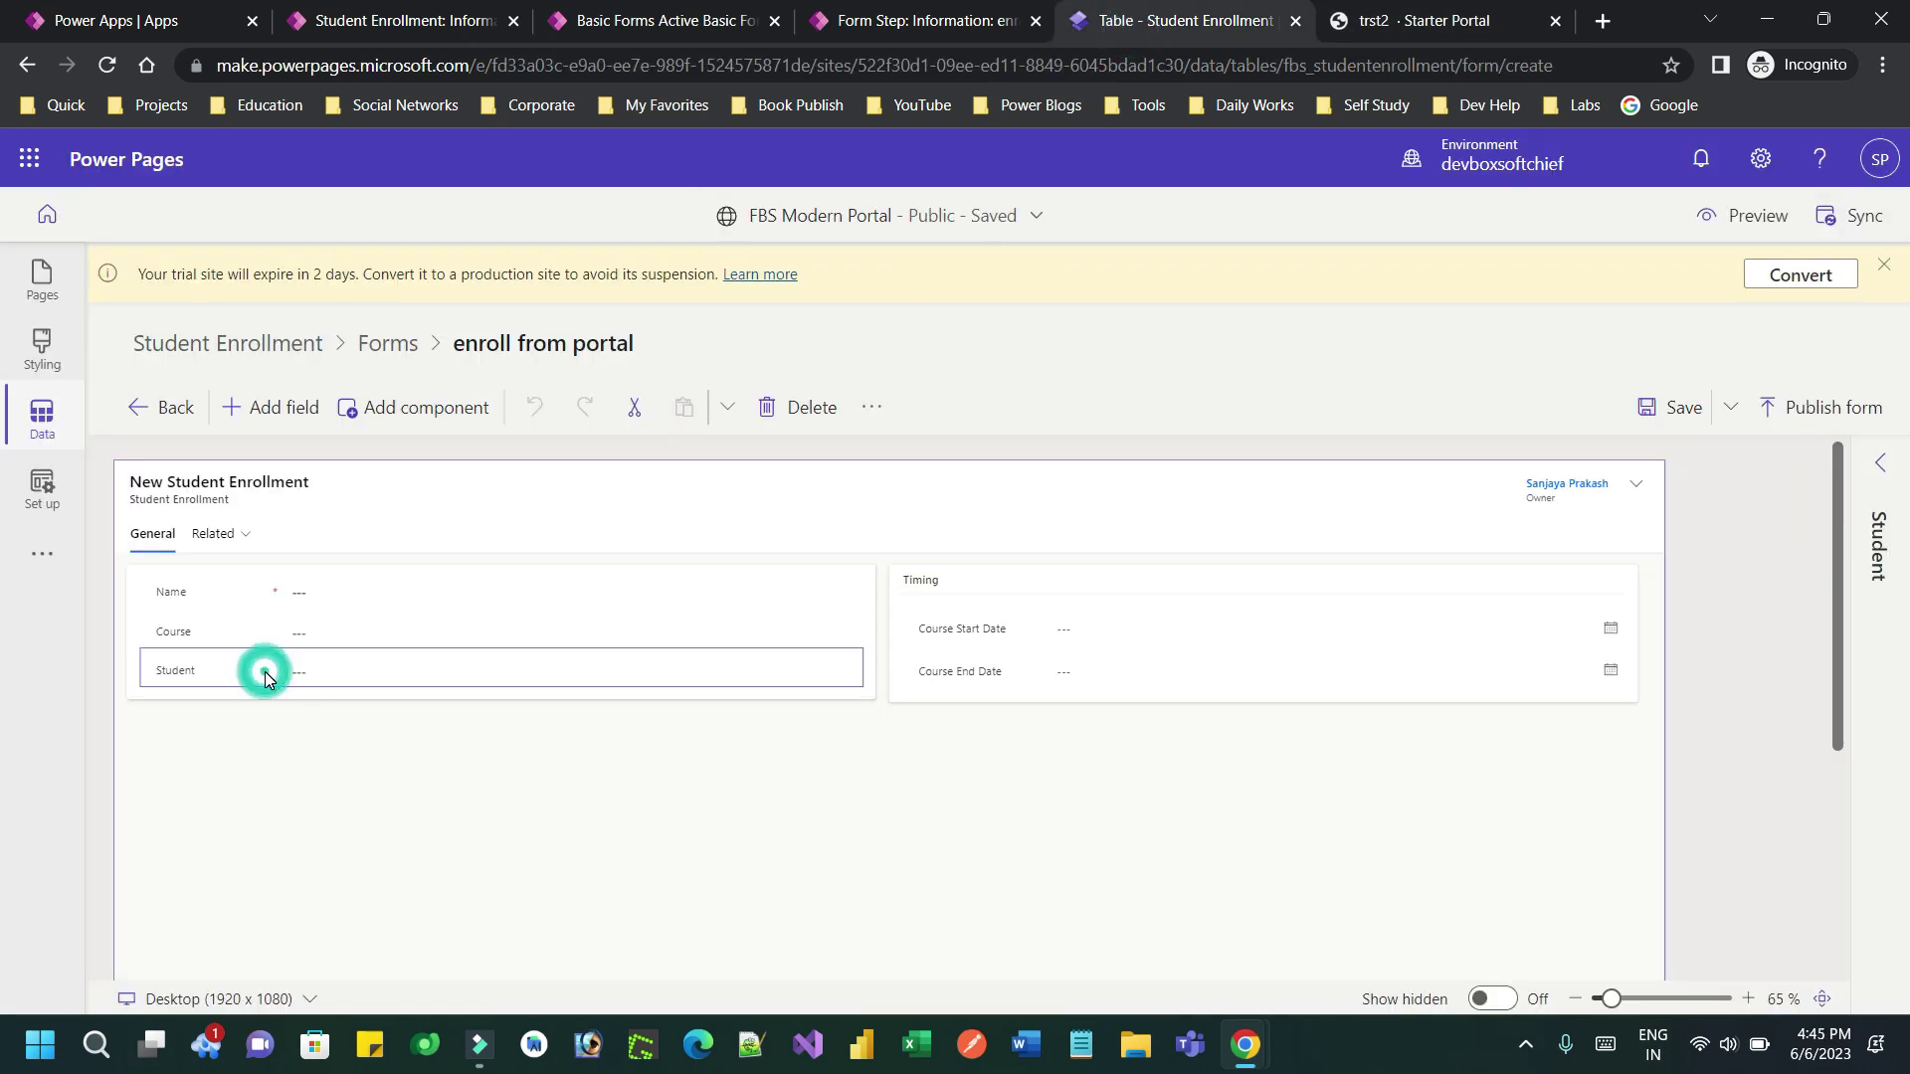
{"action": "left_click", "coordinate": [804, 425]}
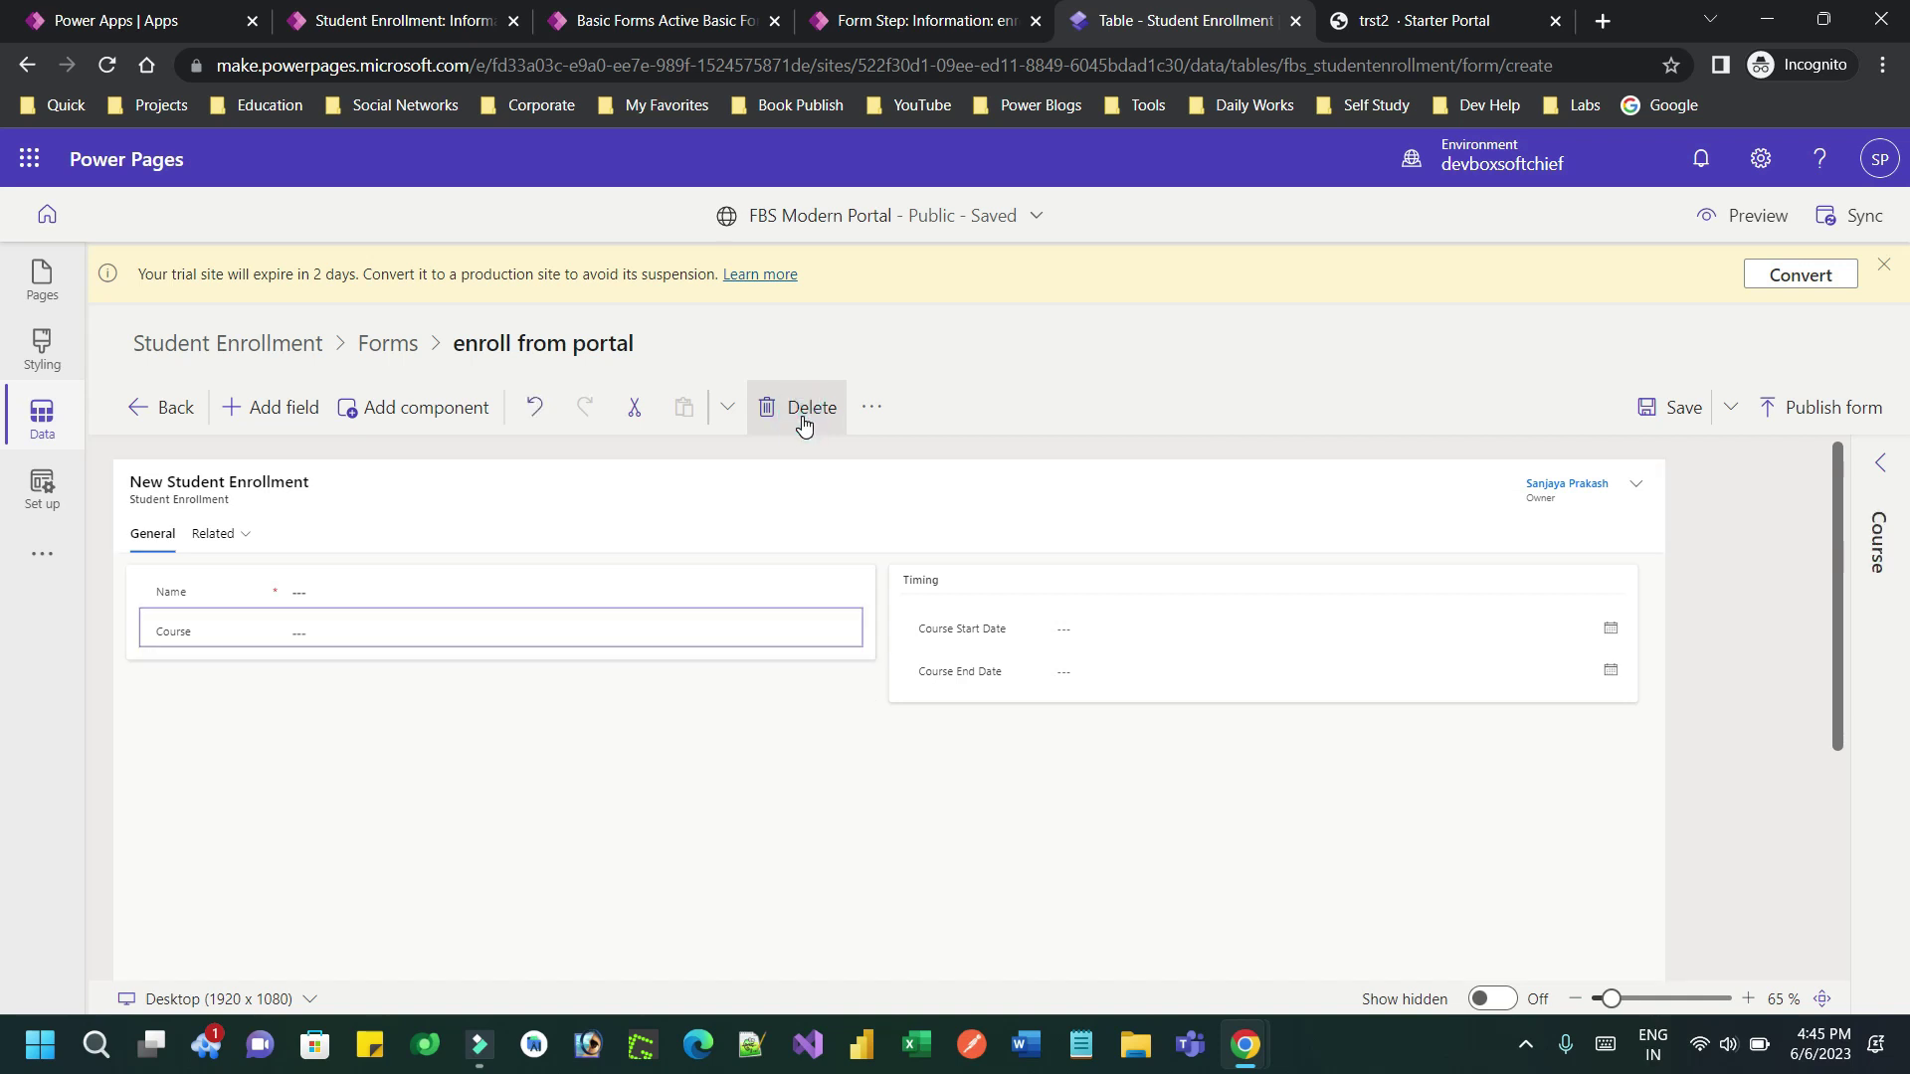
{"action": "left_click", "coordinate": [1677, 414]}
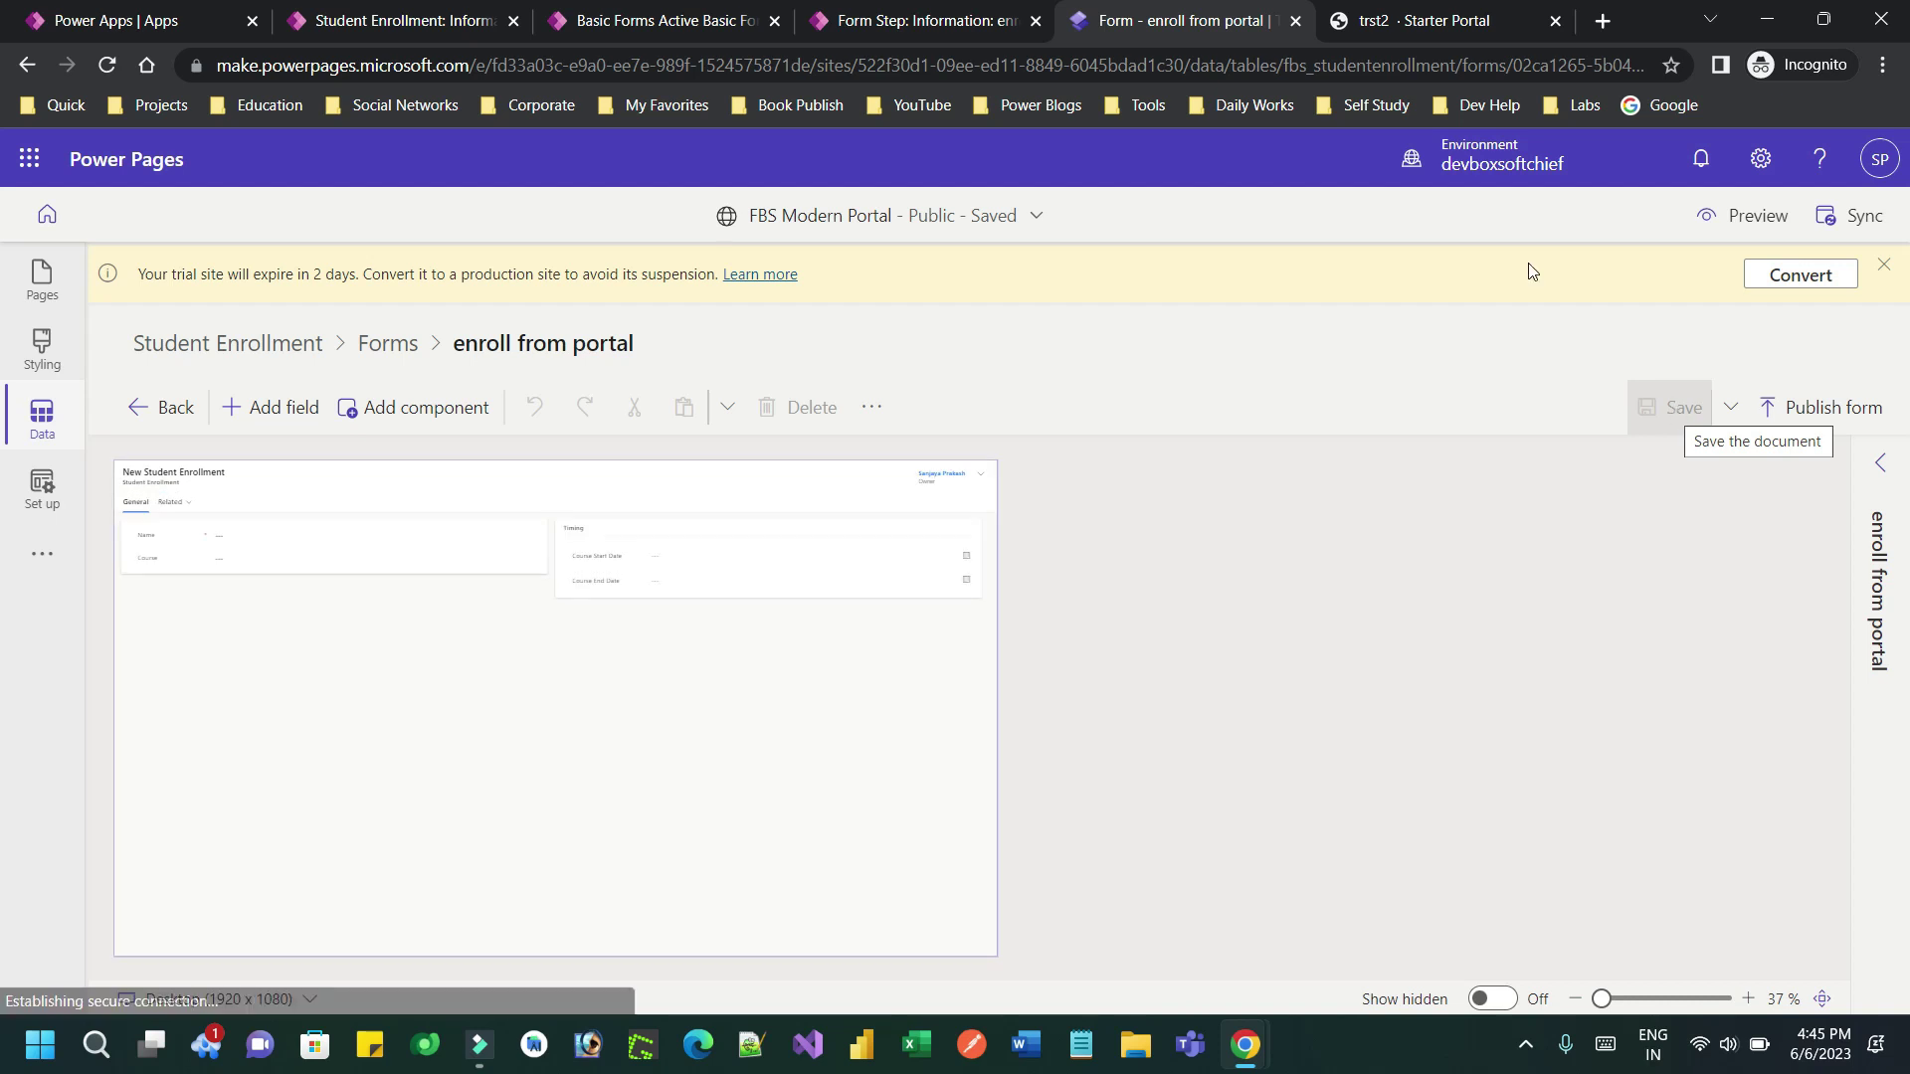
{"action": "left_click", "coordinate": [930, 20]}
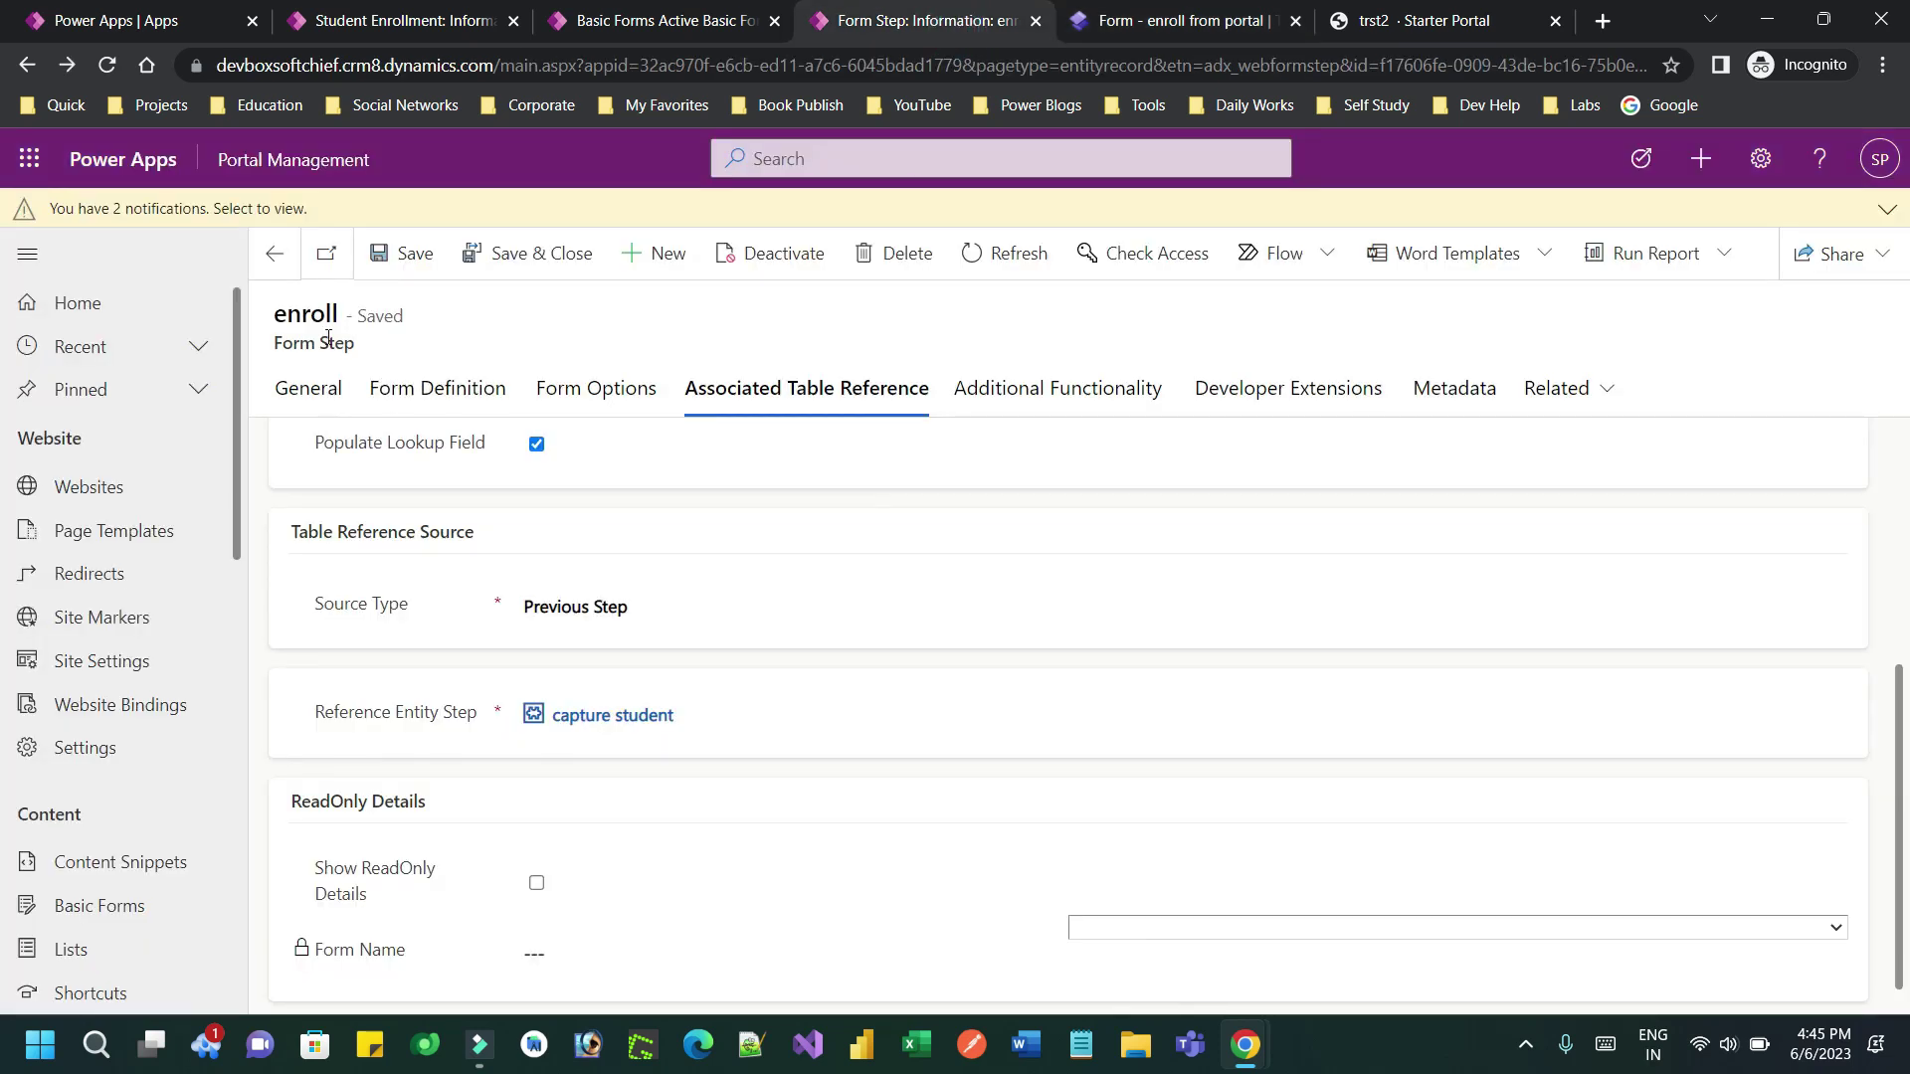
Set the enroll step's Form Name to enroll from portal and save the step
{"action": "left_click", "coordinate": [275, 256]}
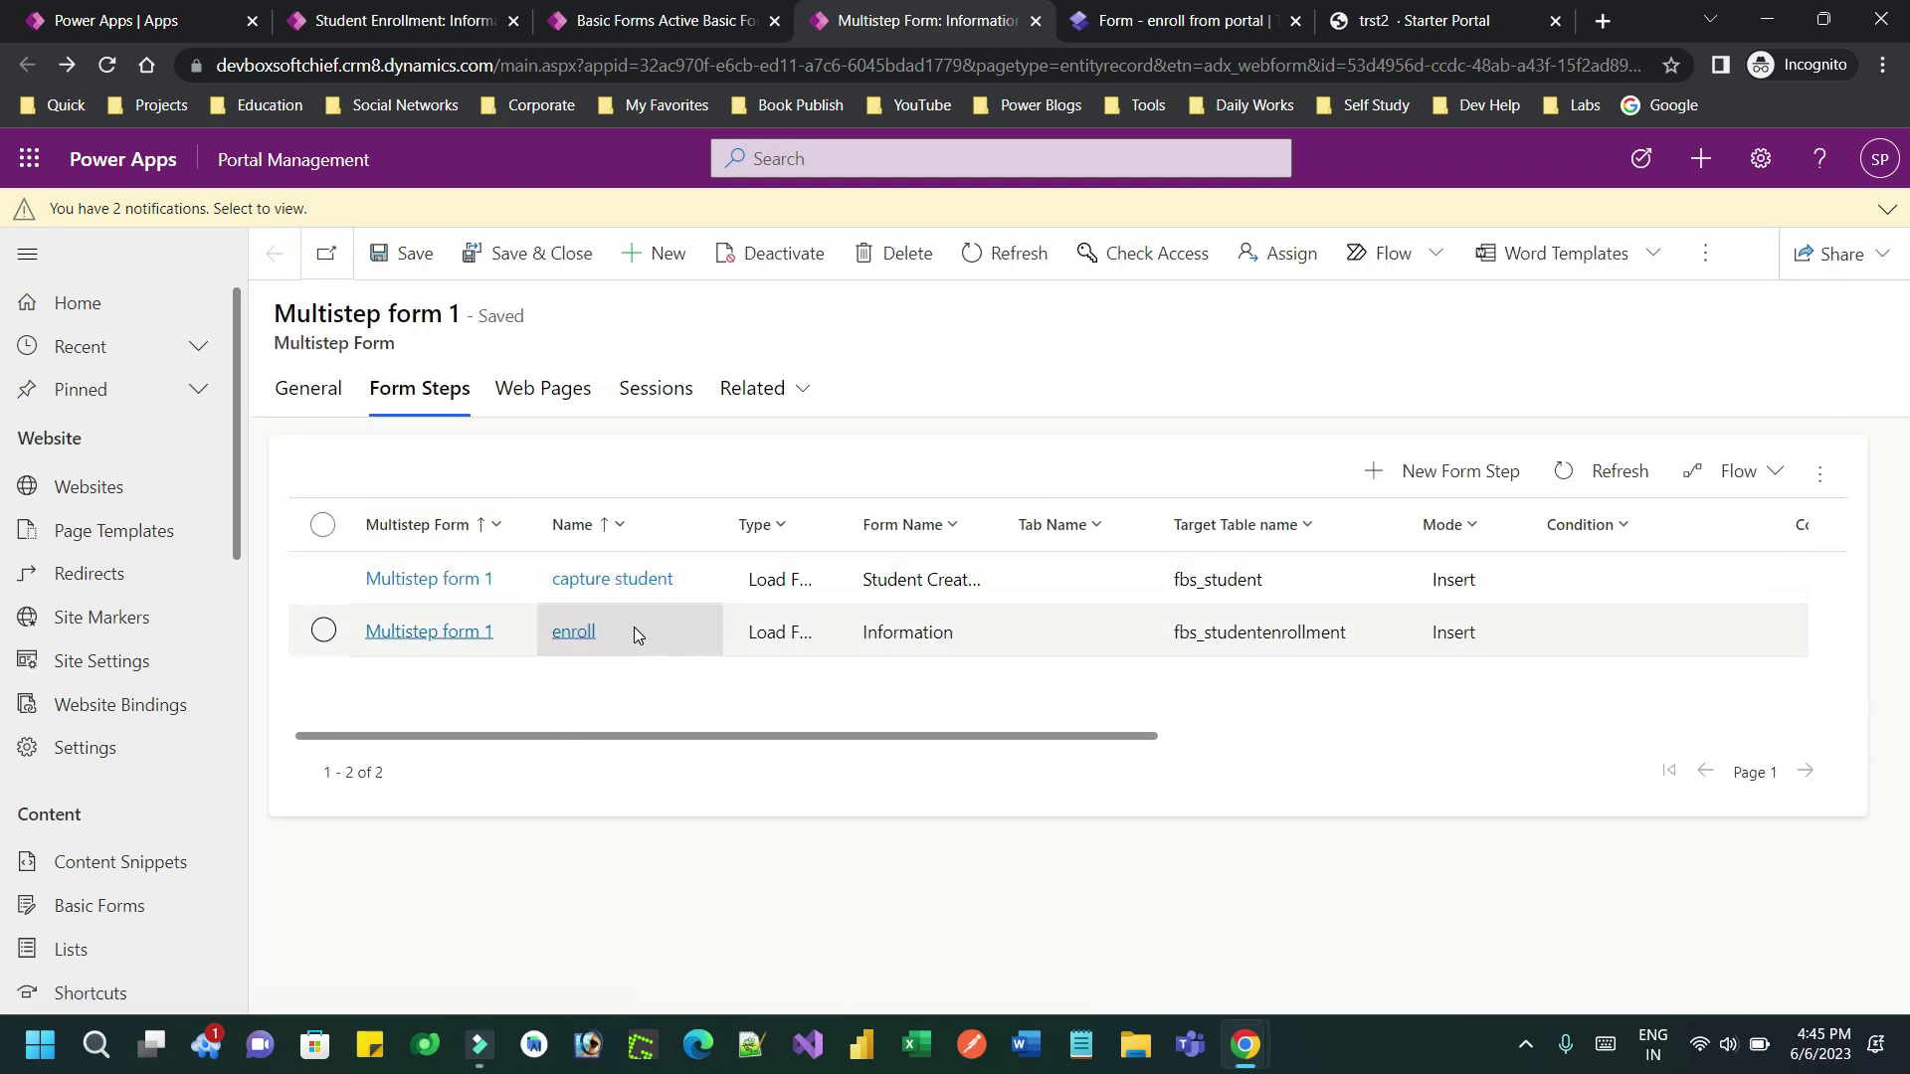
{"action": "left_click", "coordinate": [635, 630]}
{"action": "double_click", "coordinate": [635, 631]}
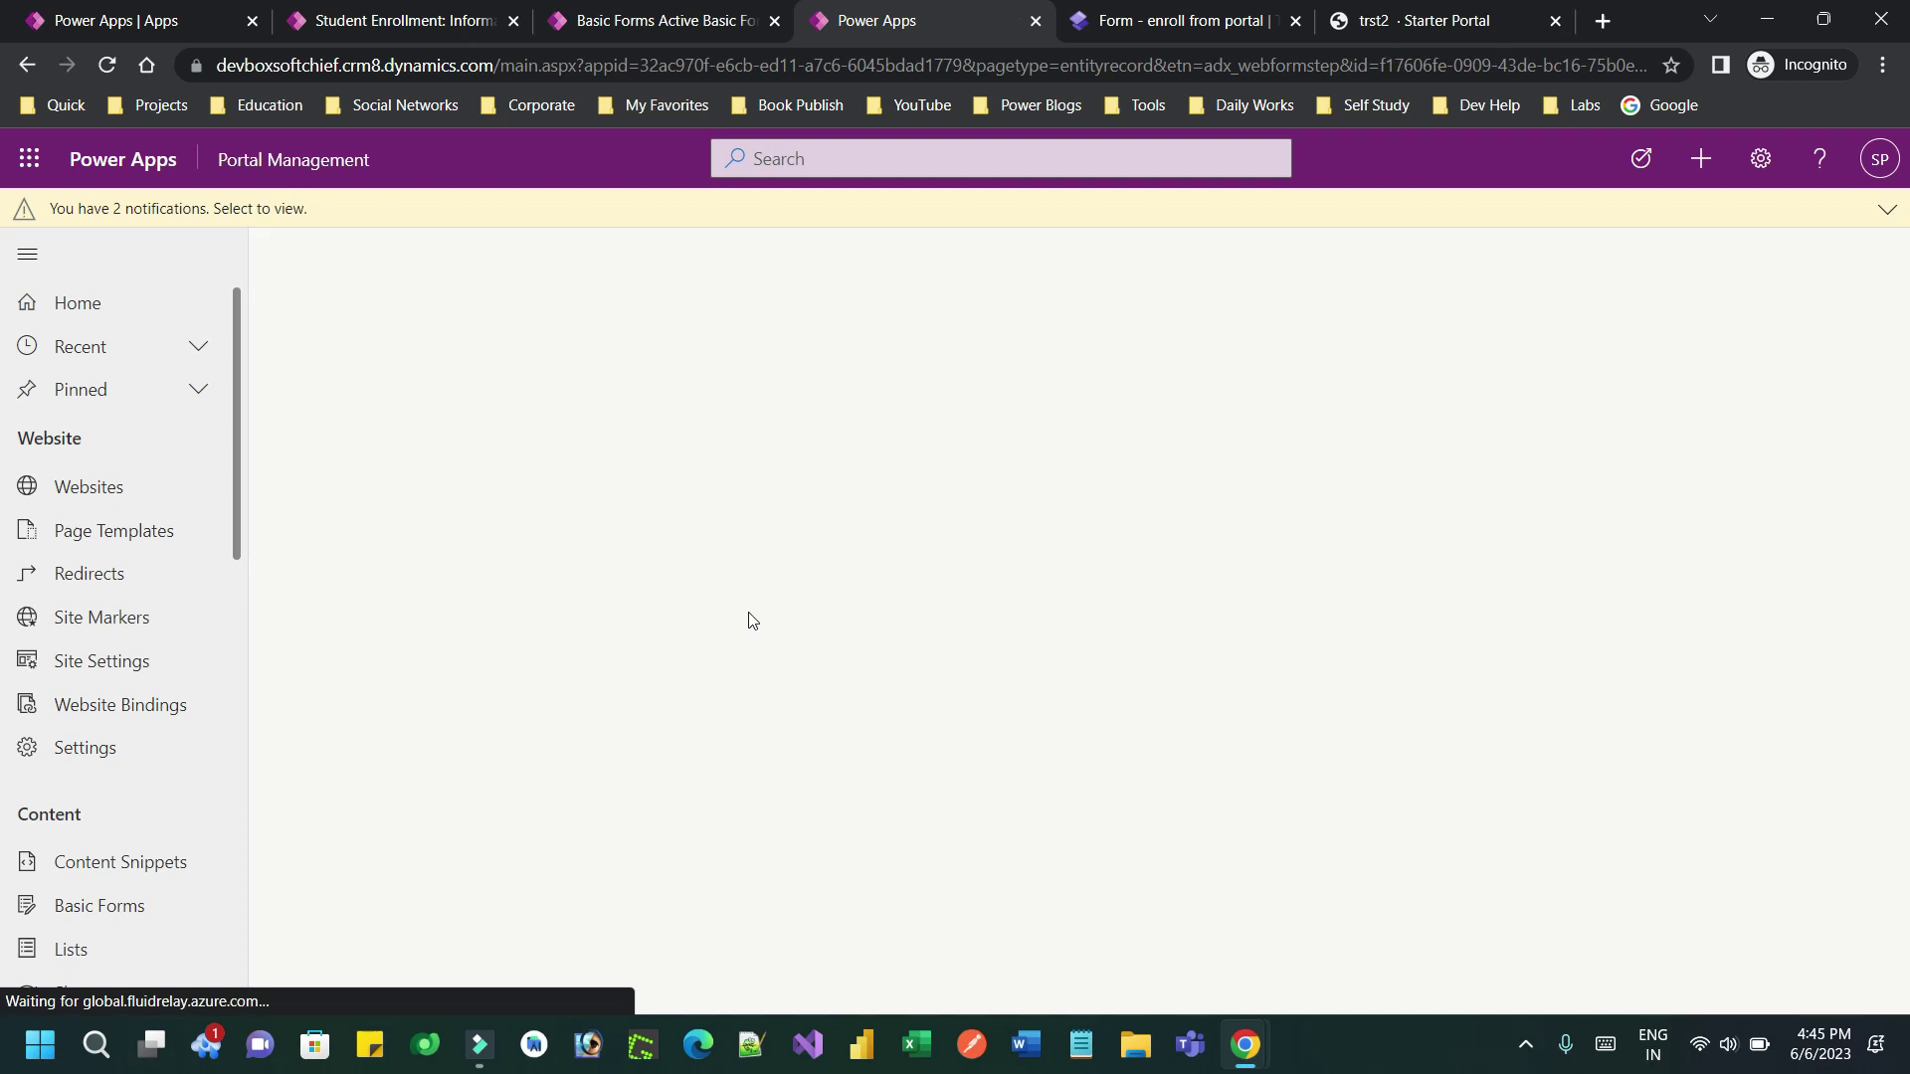
{"action": "left_click", "coordinate": [470, 388]}
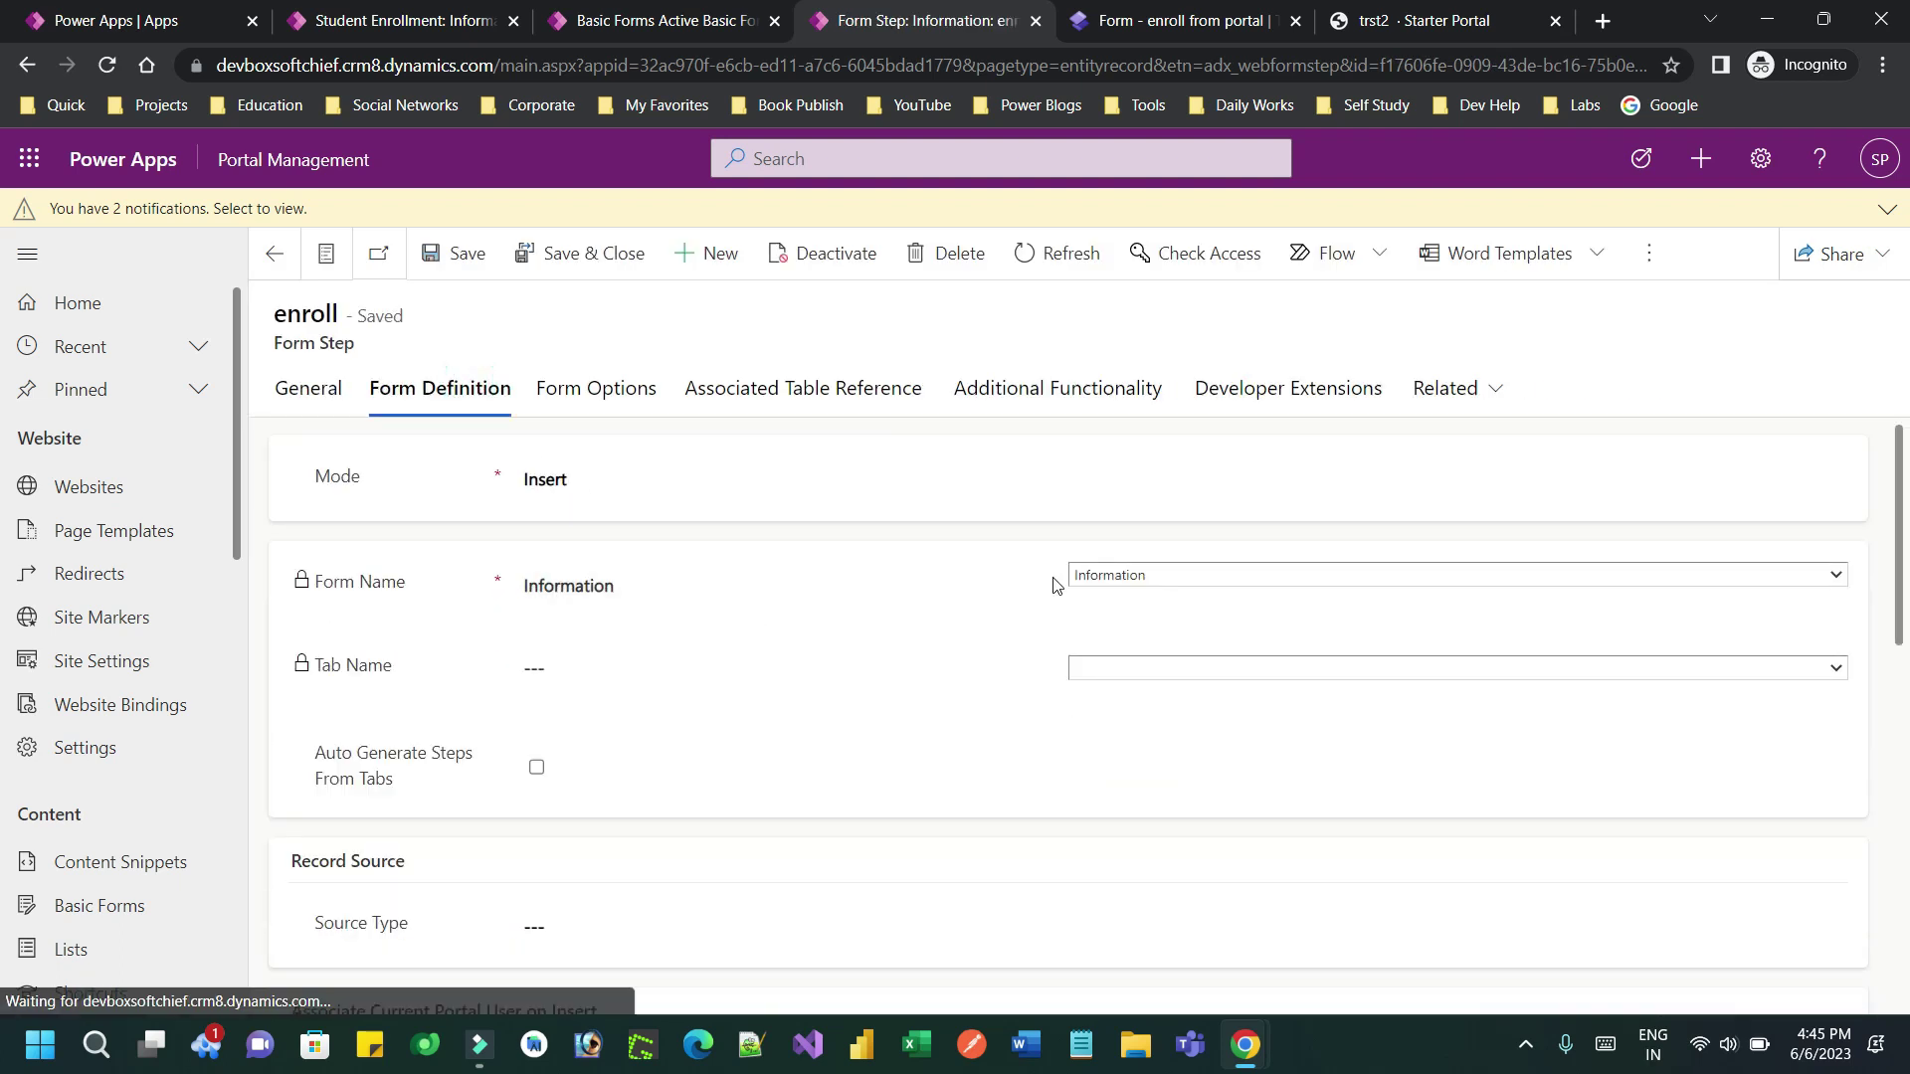
{"action": "left_click", "coordinate": [1142, 581]}
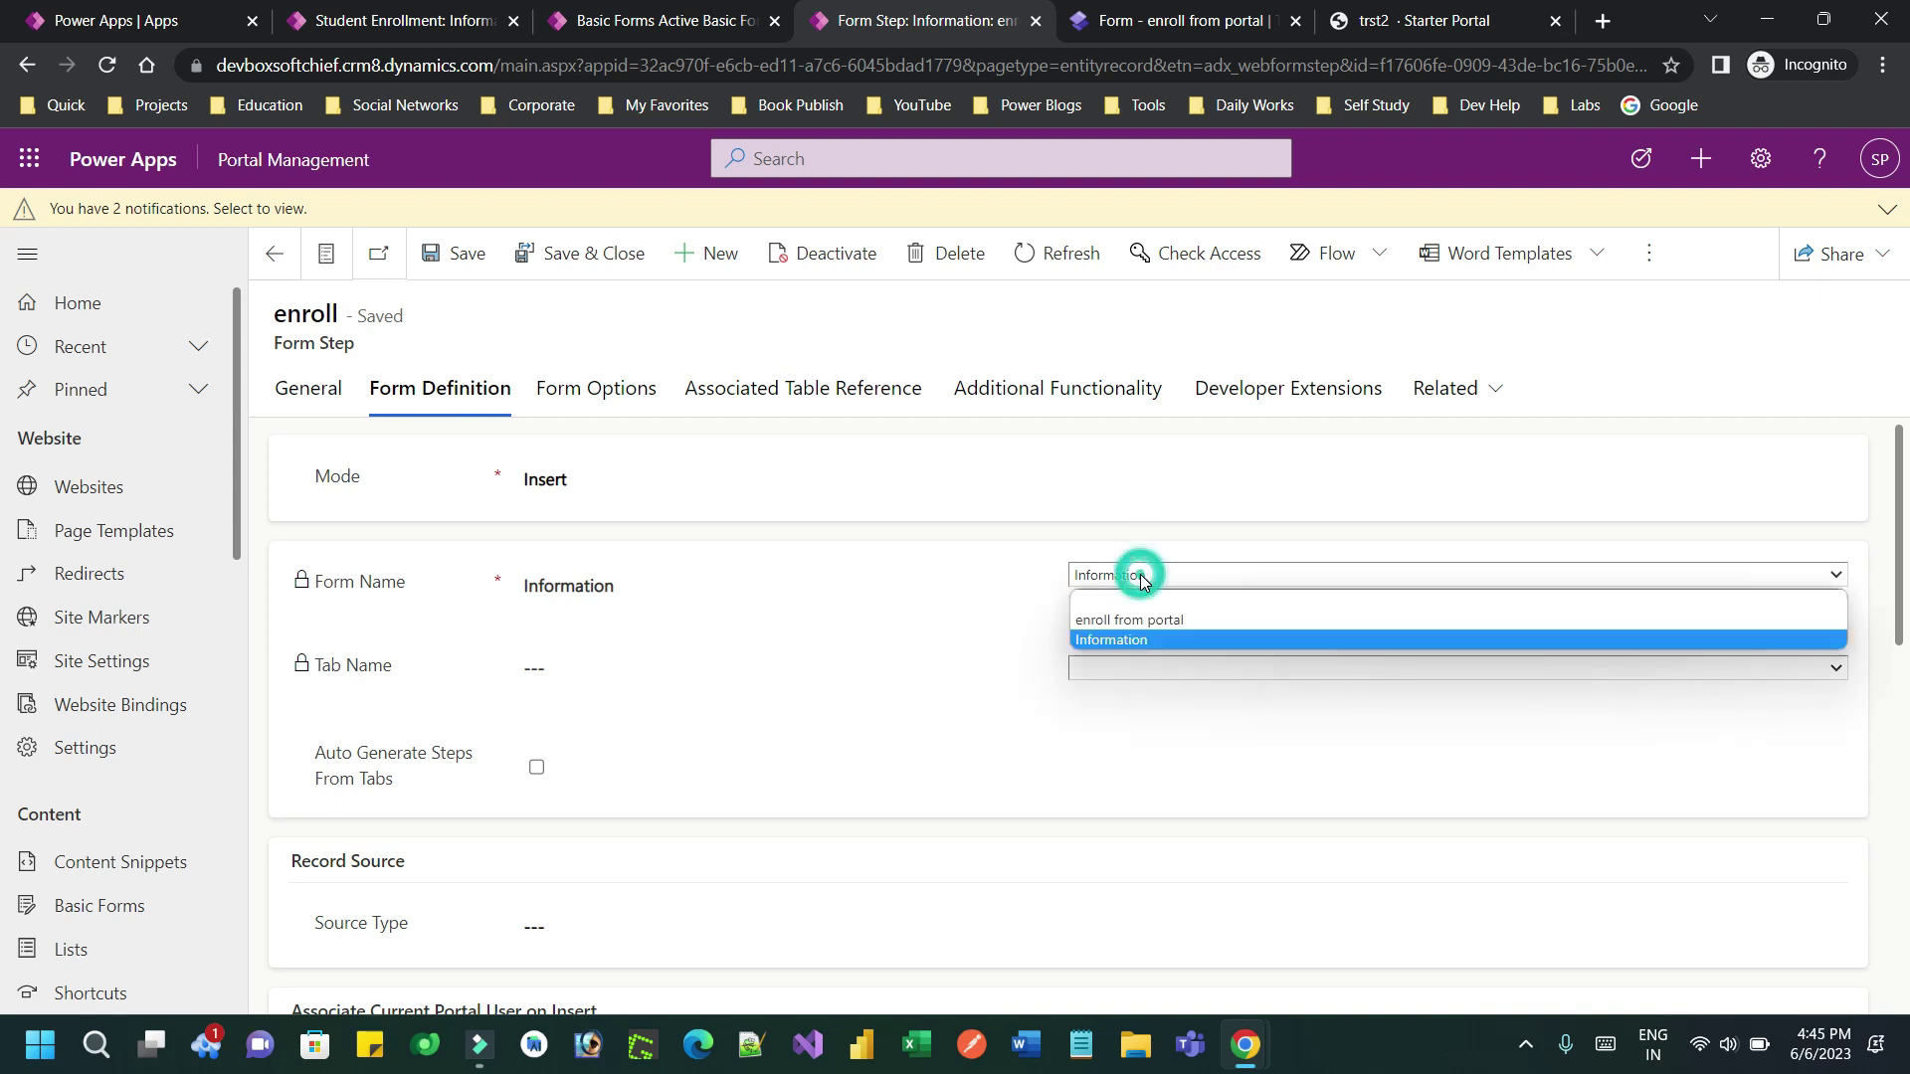
{"action": "left_click", "coordinate": [1141, 621]}
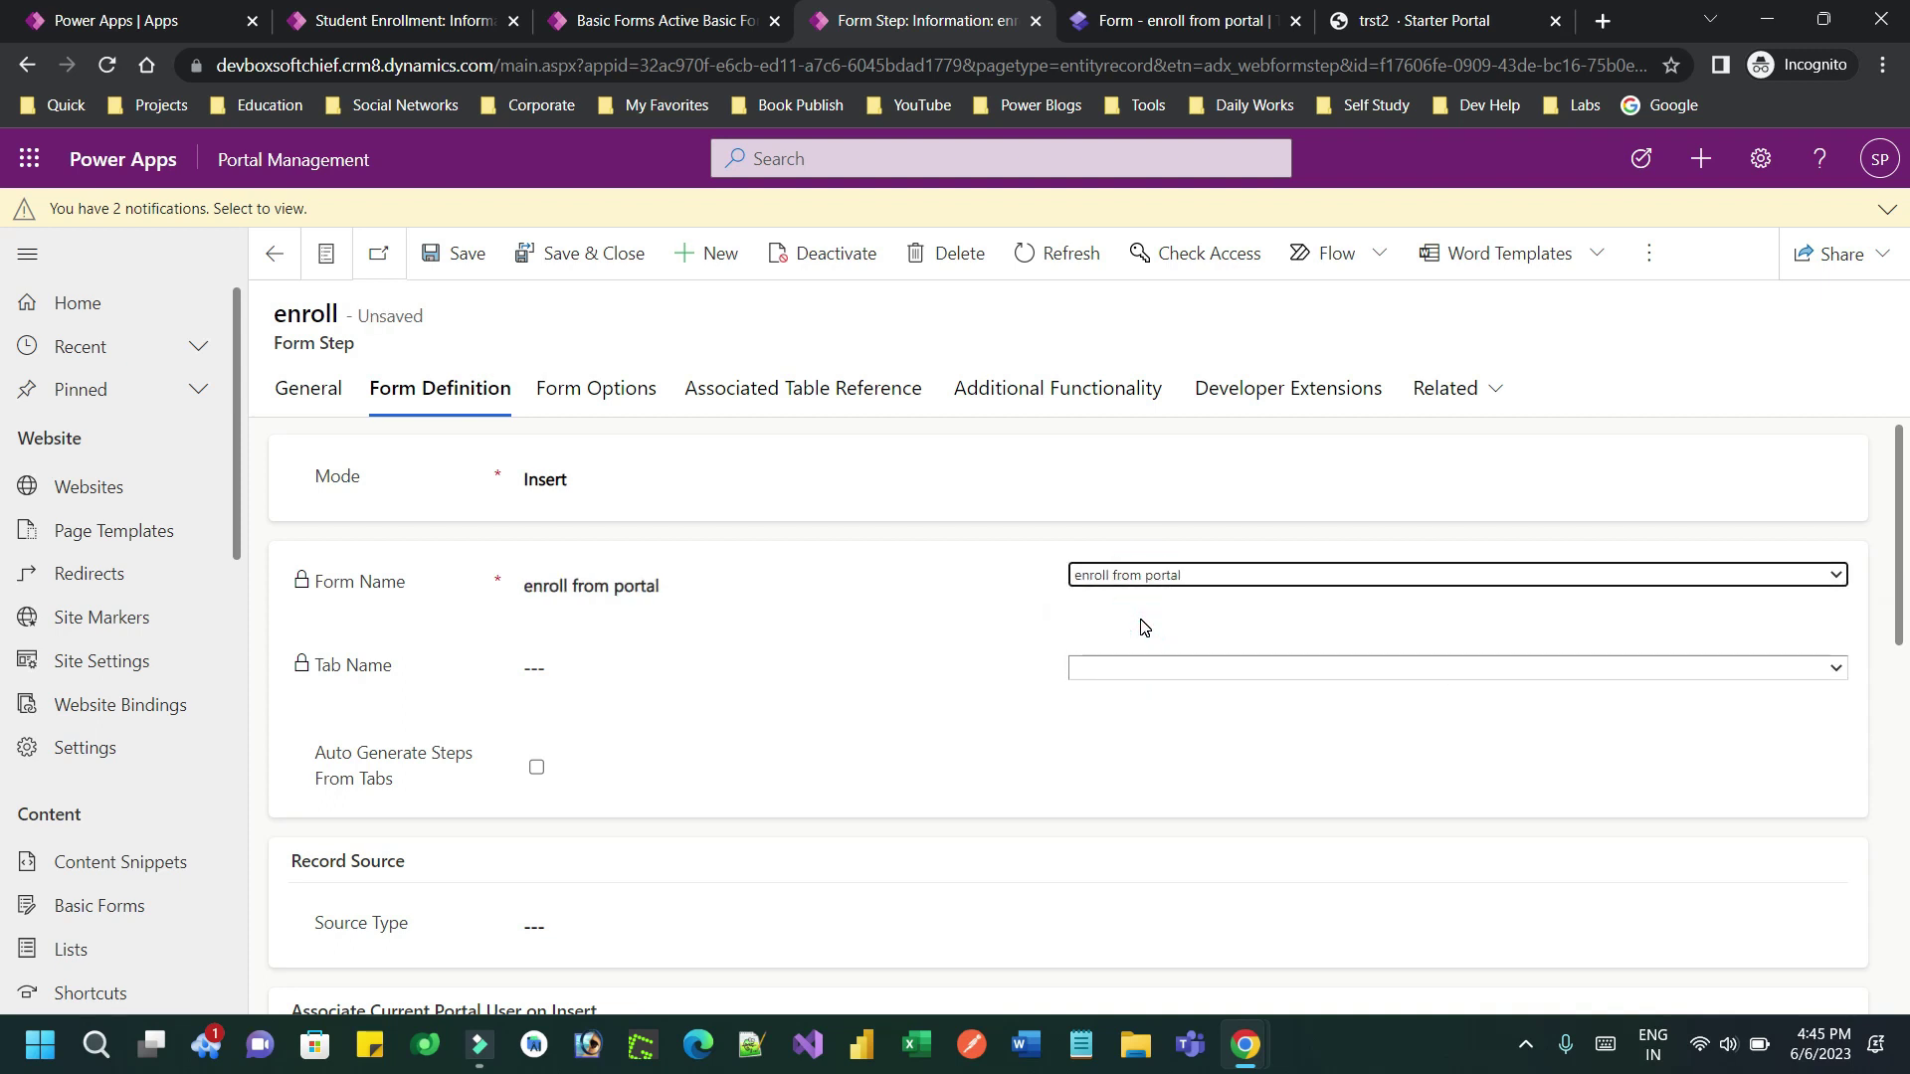
{"action": "left_click", "coordinate": [464, 256]}
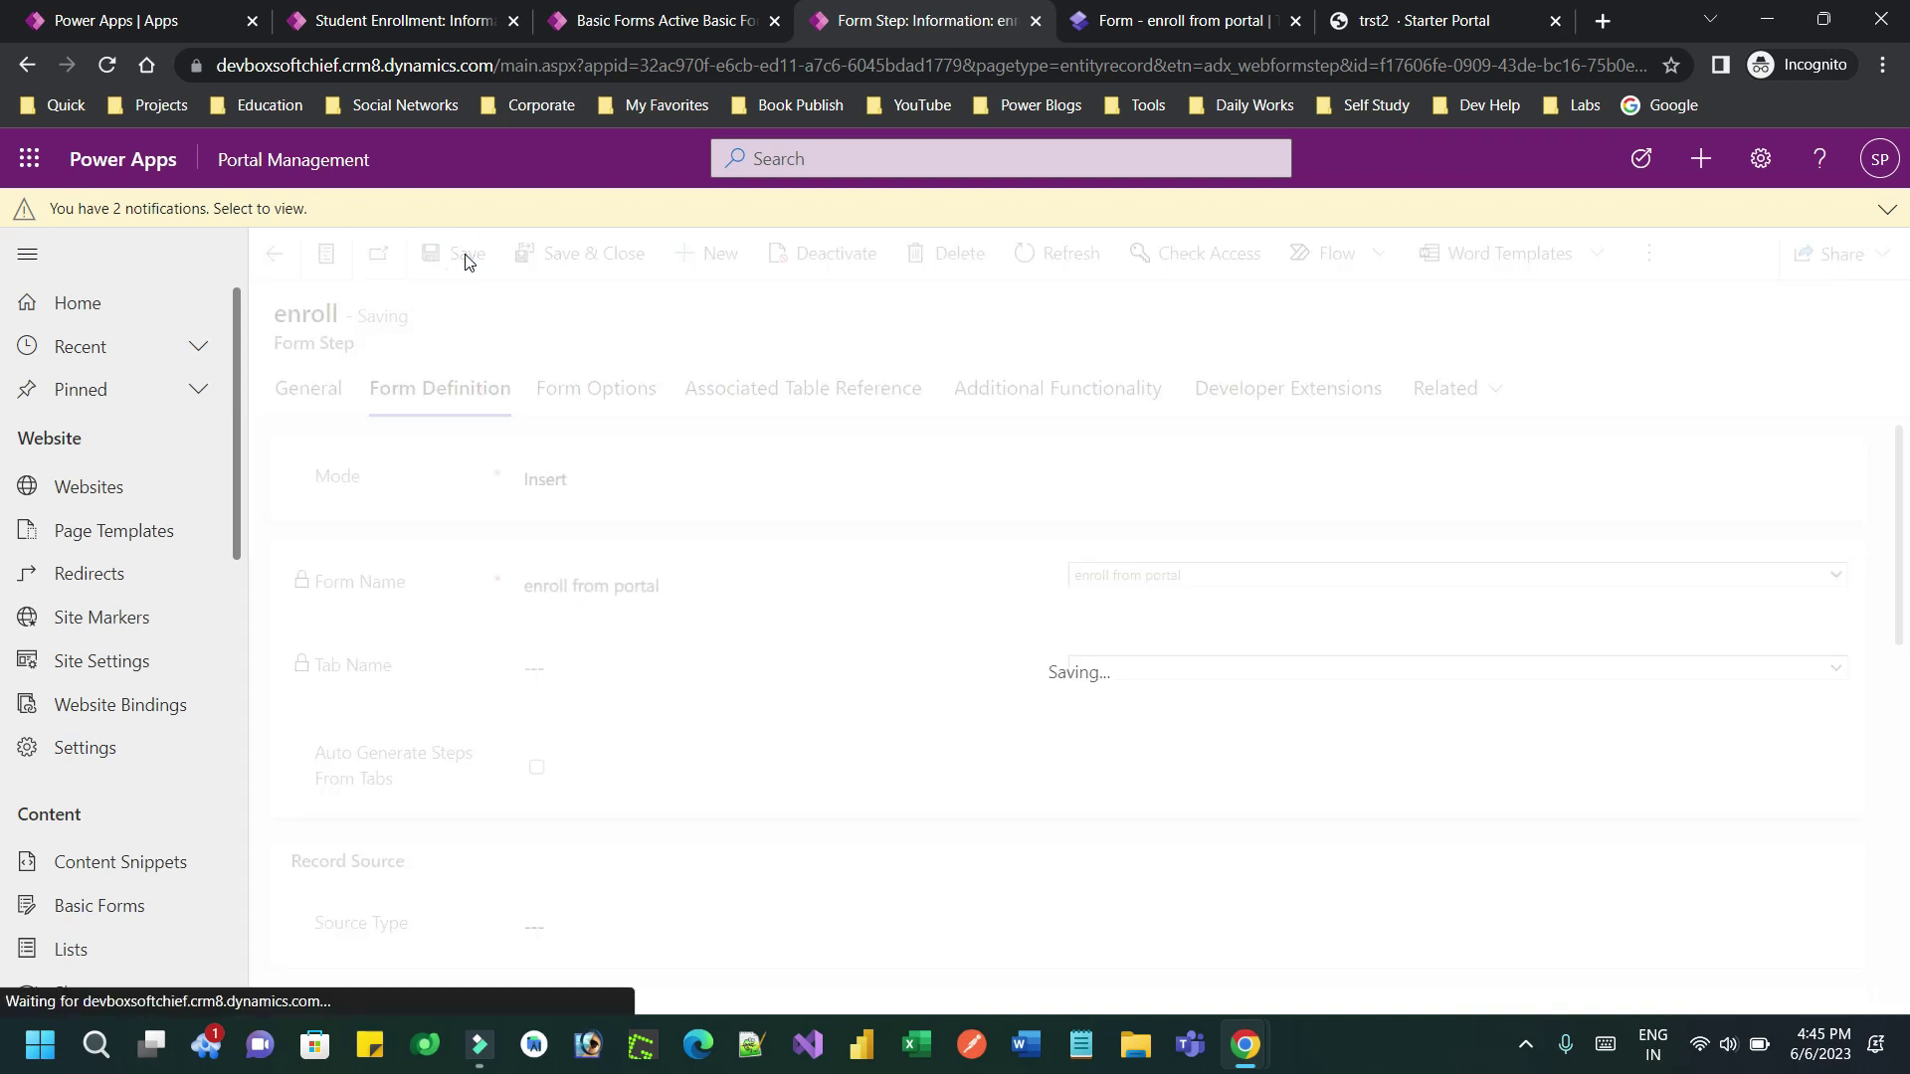
{"action": "left_click", "coordinate": [1216, 20]}
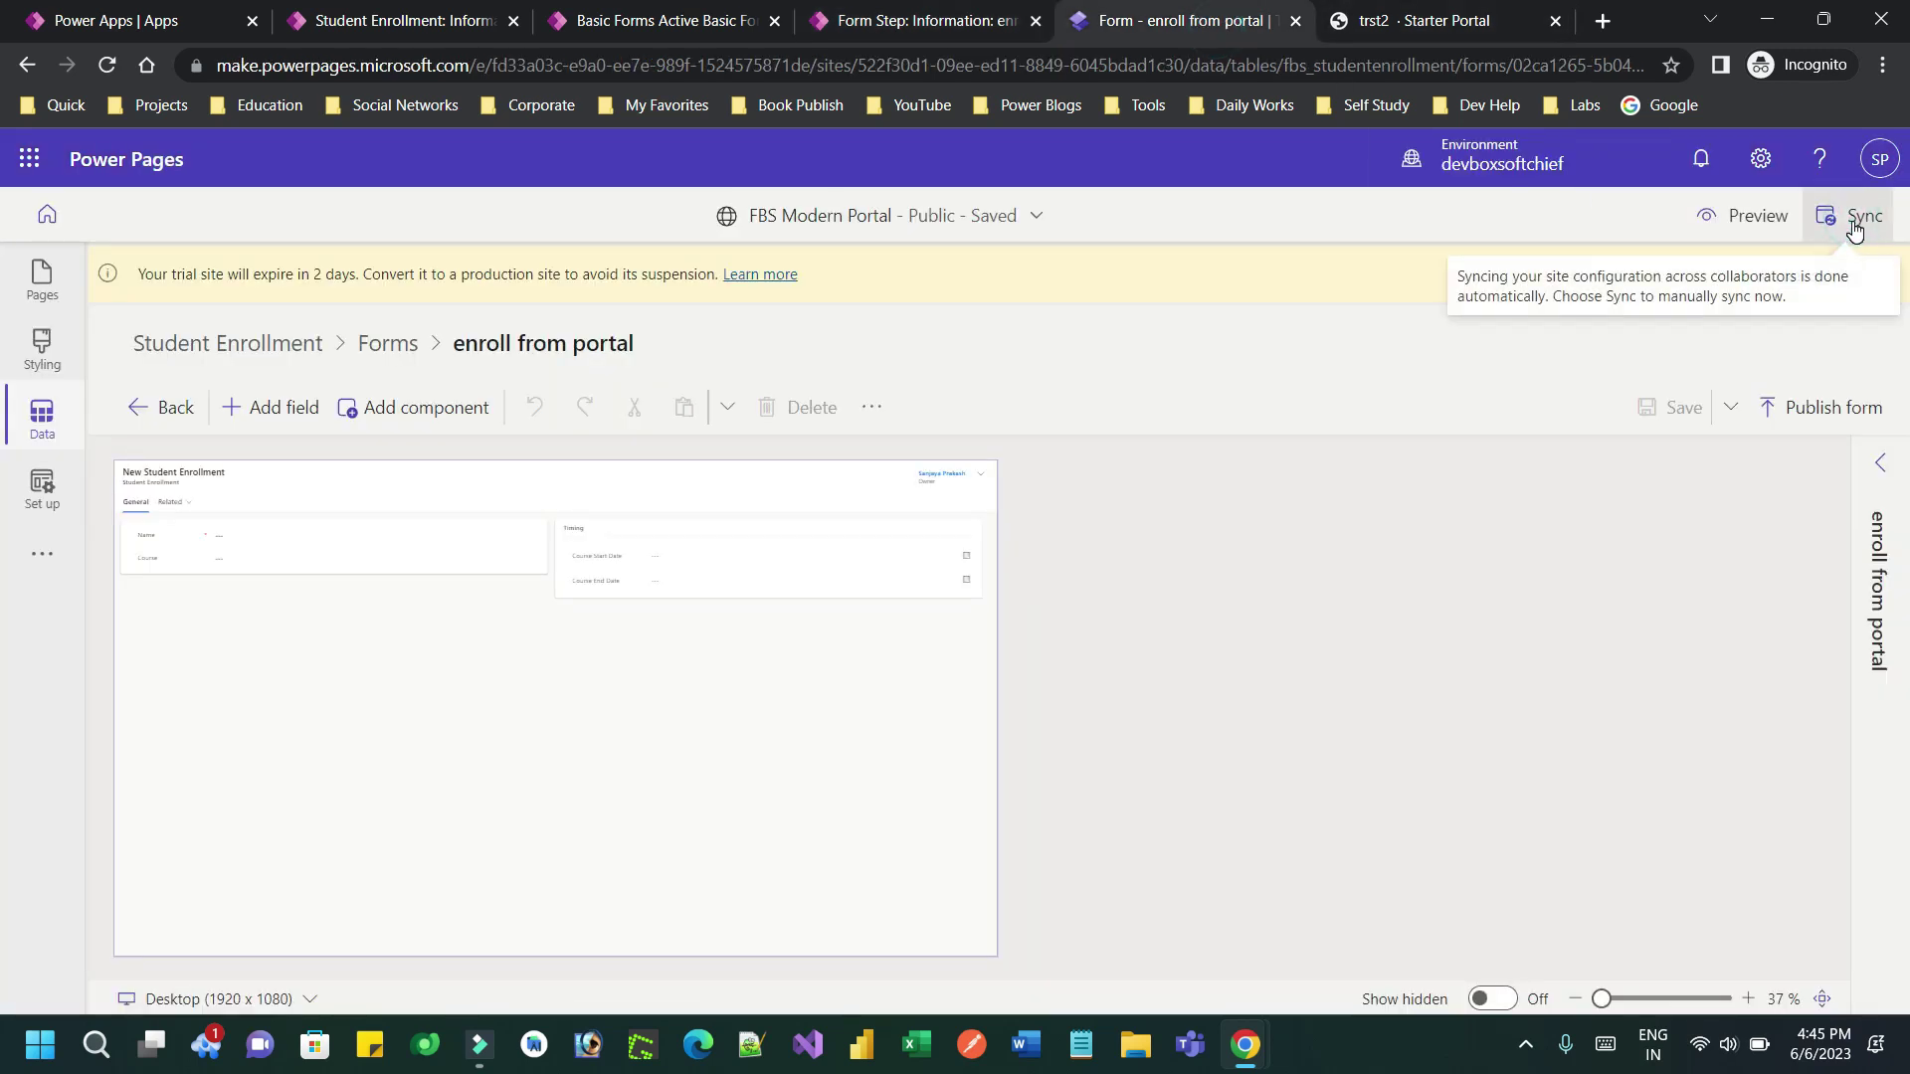
Sync the site and preview it on desktop, checking the enroll step lacks a Student field
{"action": "left_click", "coordinate": [1854, 229]}
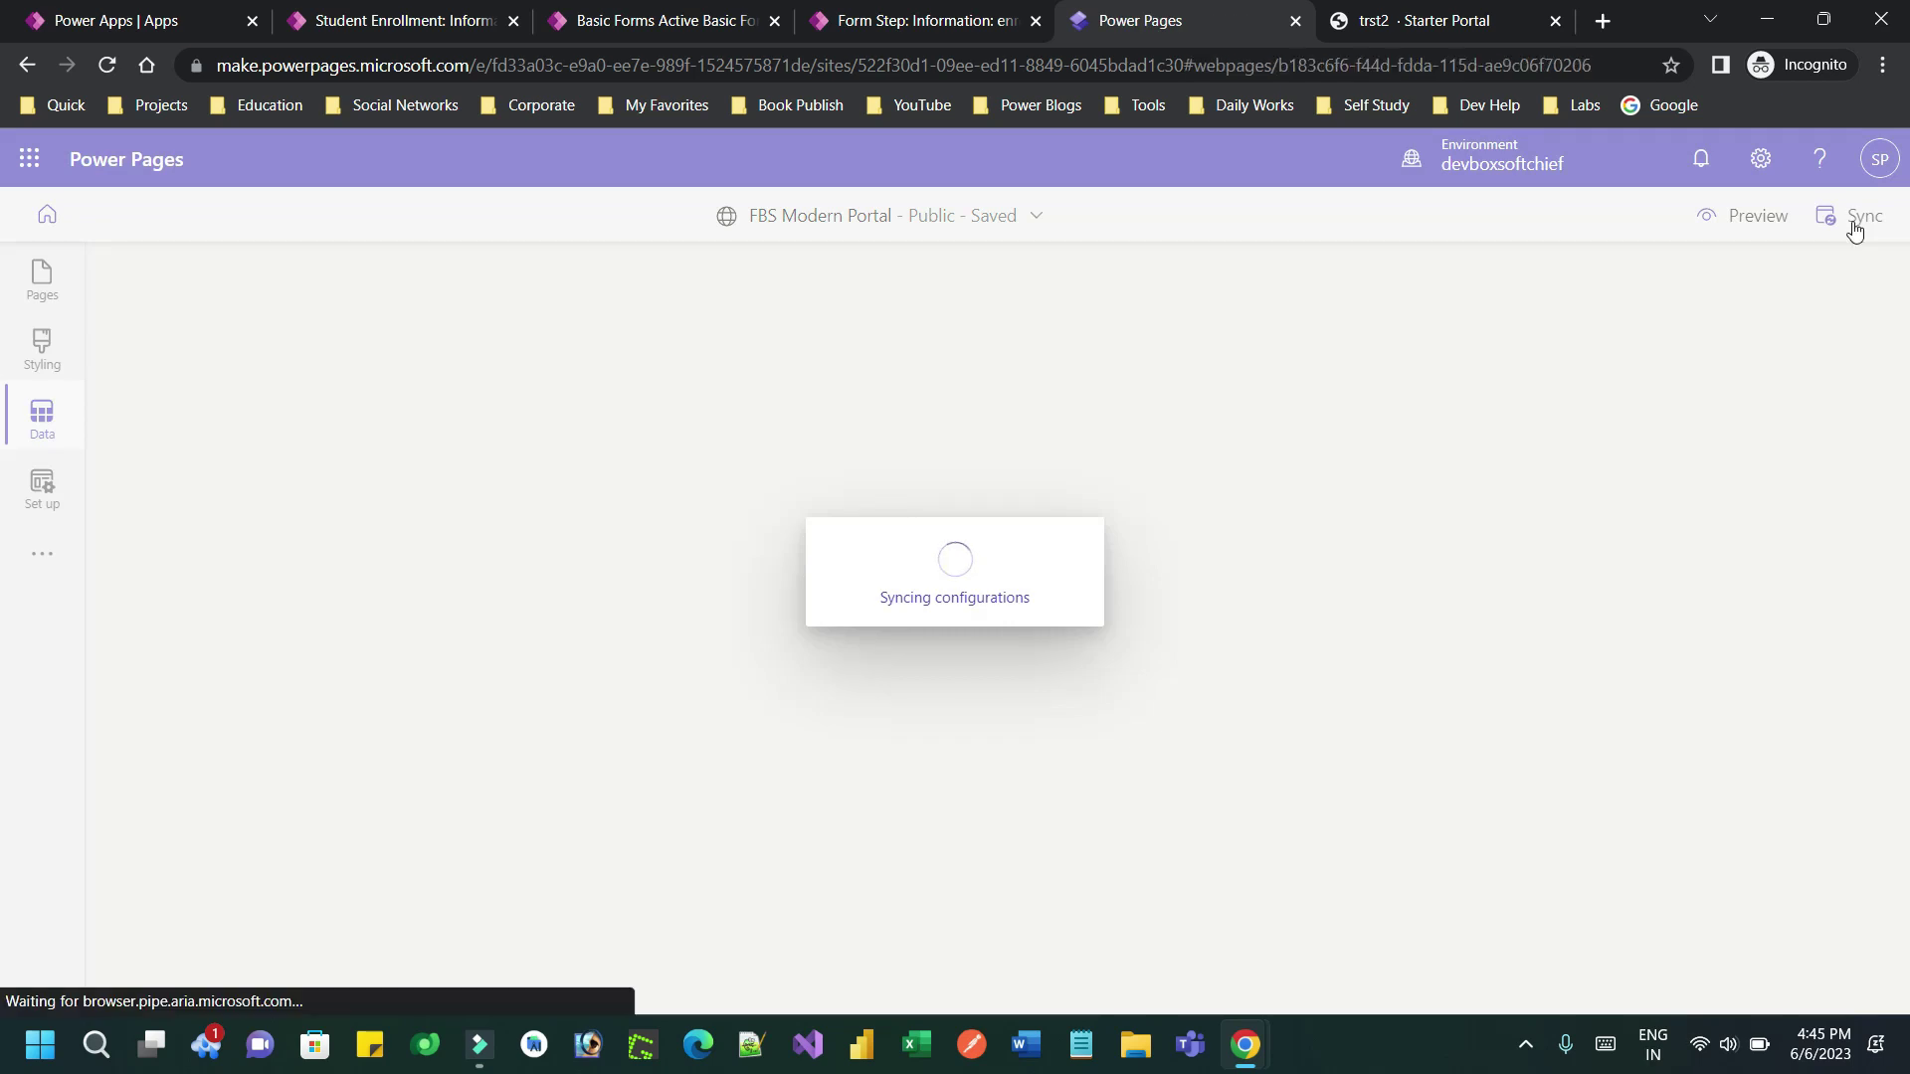
{"action": "left_click", "coordinate": [1715, 219]}
{"action": "left_click", "coordinate": [1650, 286]}
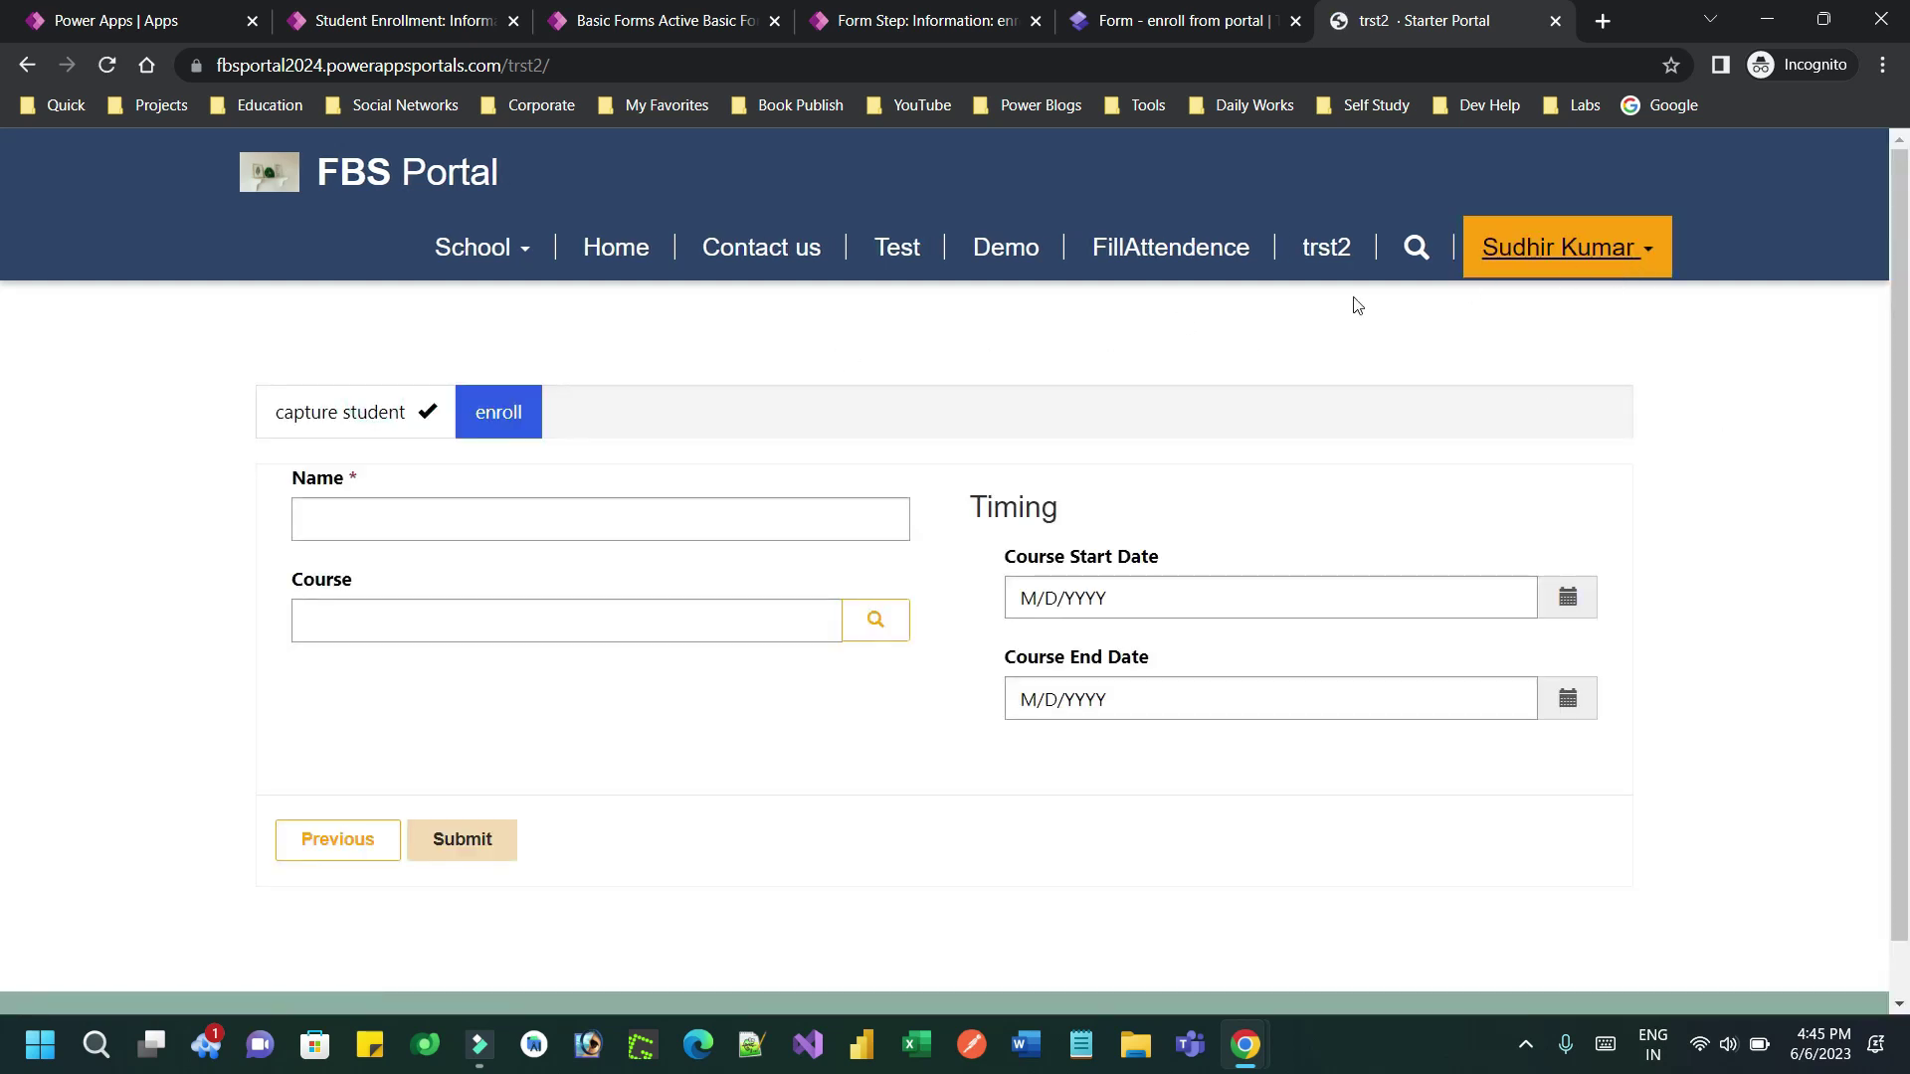
{"action": "left_click", "coordinate": [373, 411]}
{"action": "left_click_drag", "start_coordinate": [286, 411], "coordinate": [428, 418]}
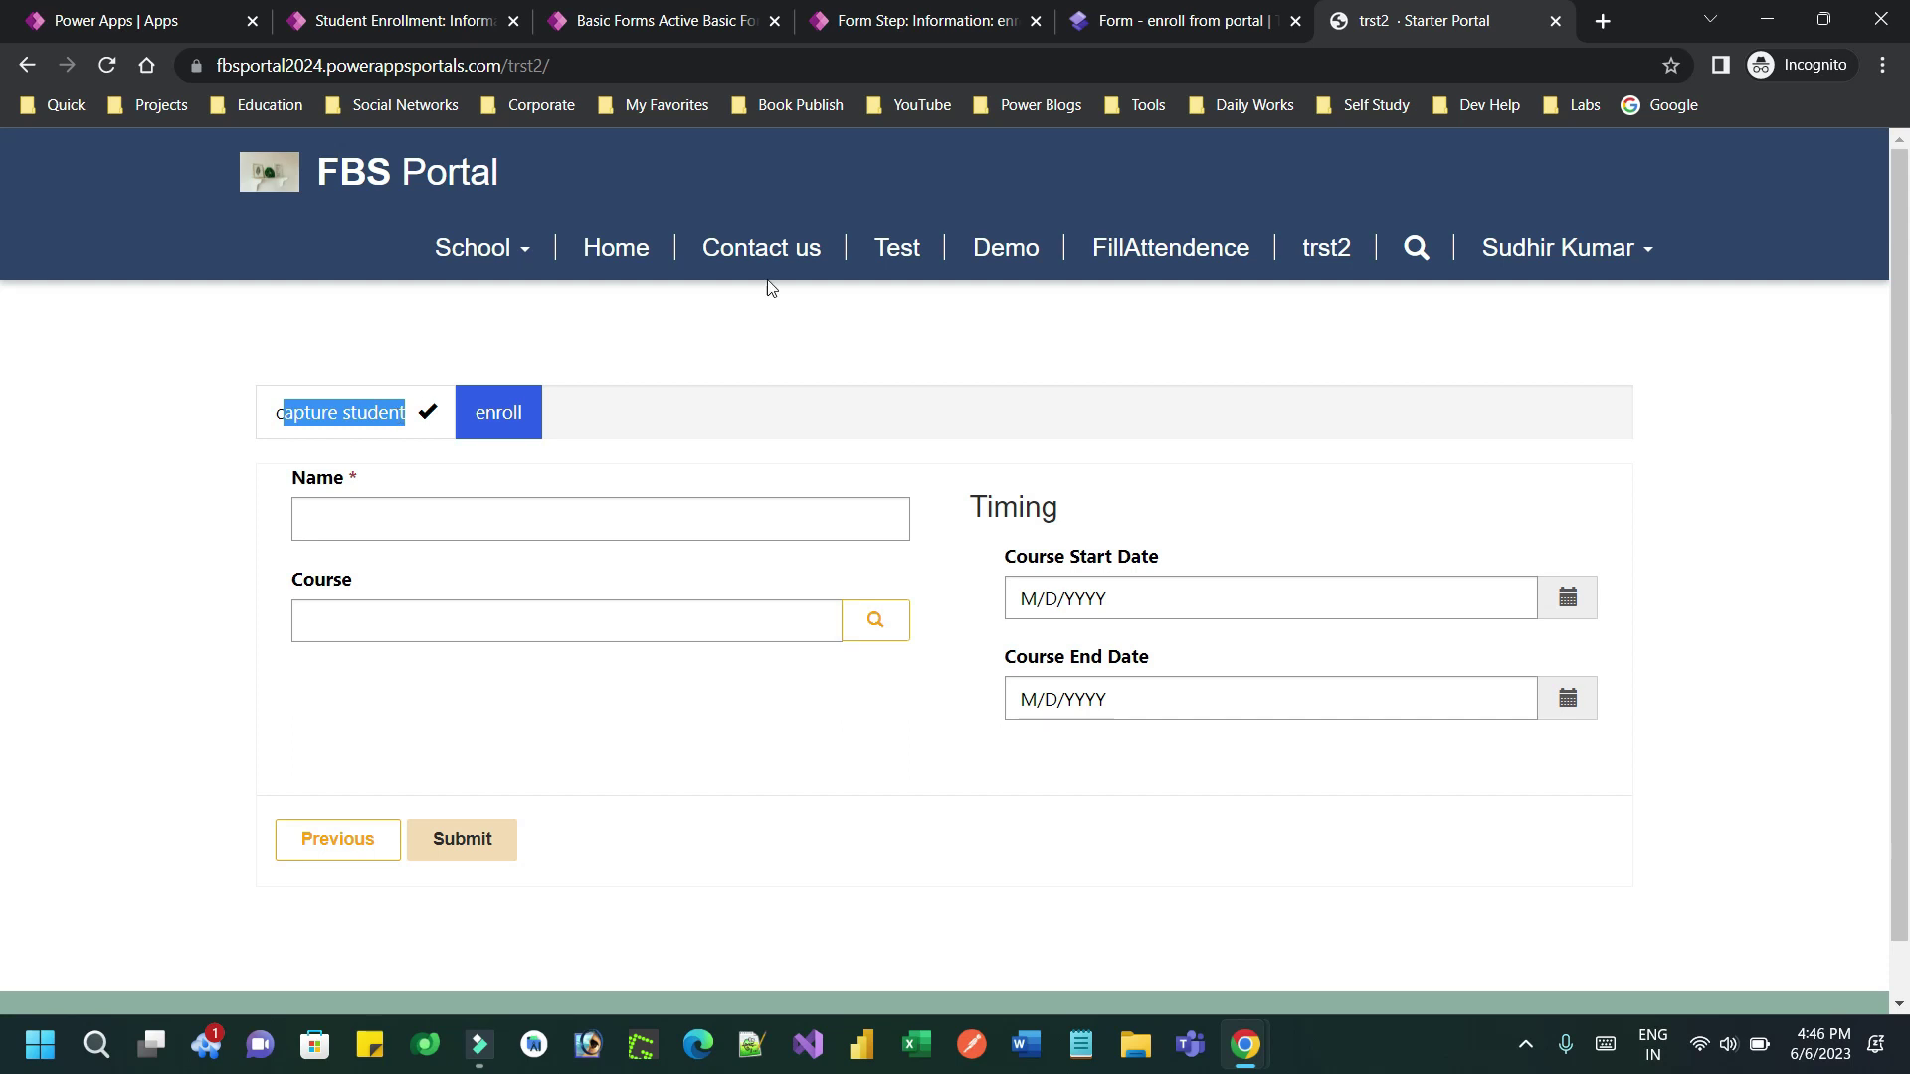
{"action": "left_click", "coordinate": [1210, 14]}
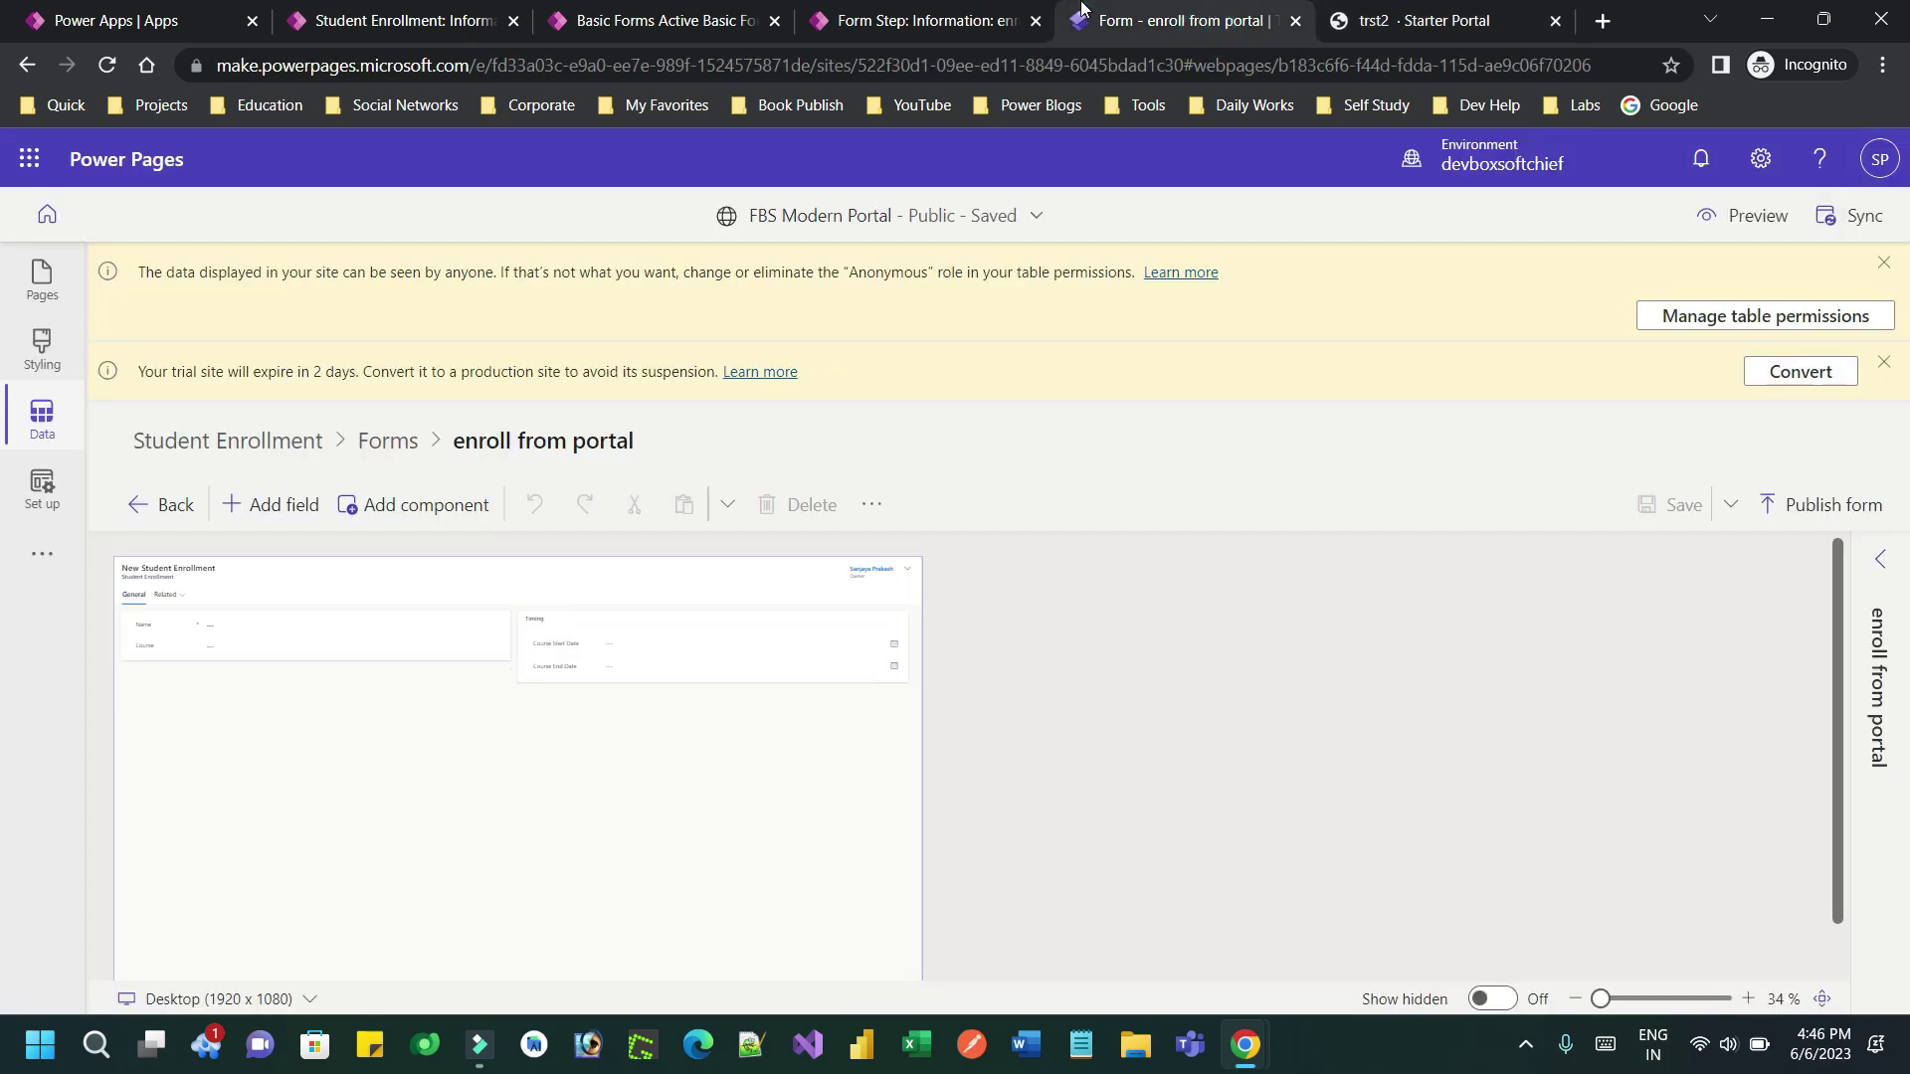
Inspect the multistep form on the trst2 page, selecting its steps, fields and section
{"action": "left_click", "coordinate": [985, 20]}
{"action": "left_click", "coordinate": [1291, 10]}
{"action": "left_click", "coordinate": [51, 287]}
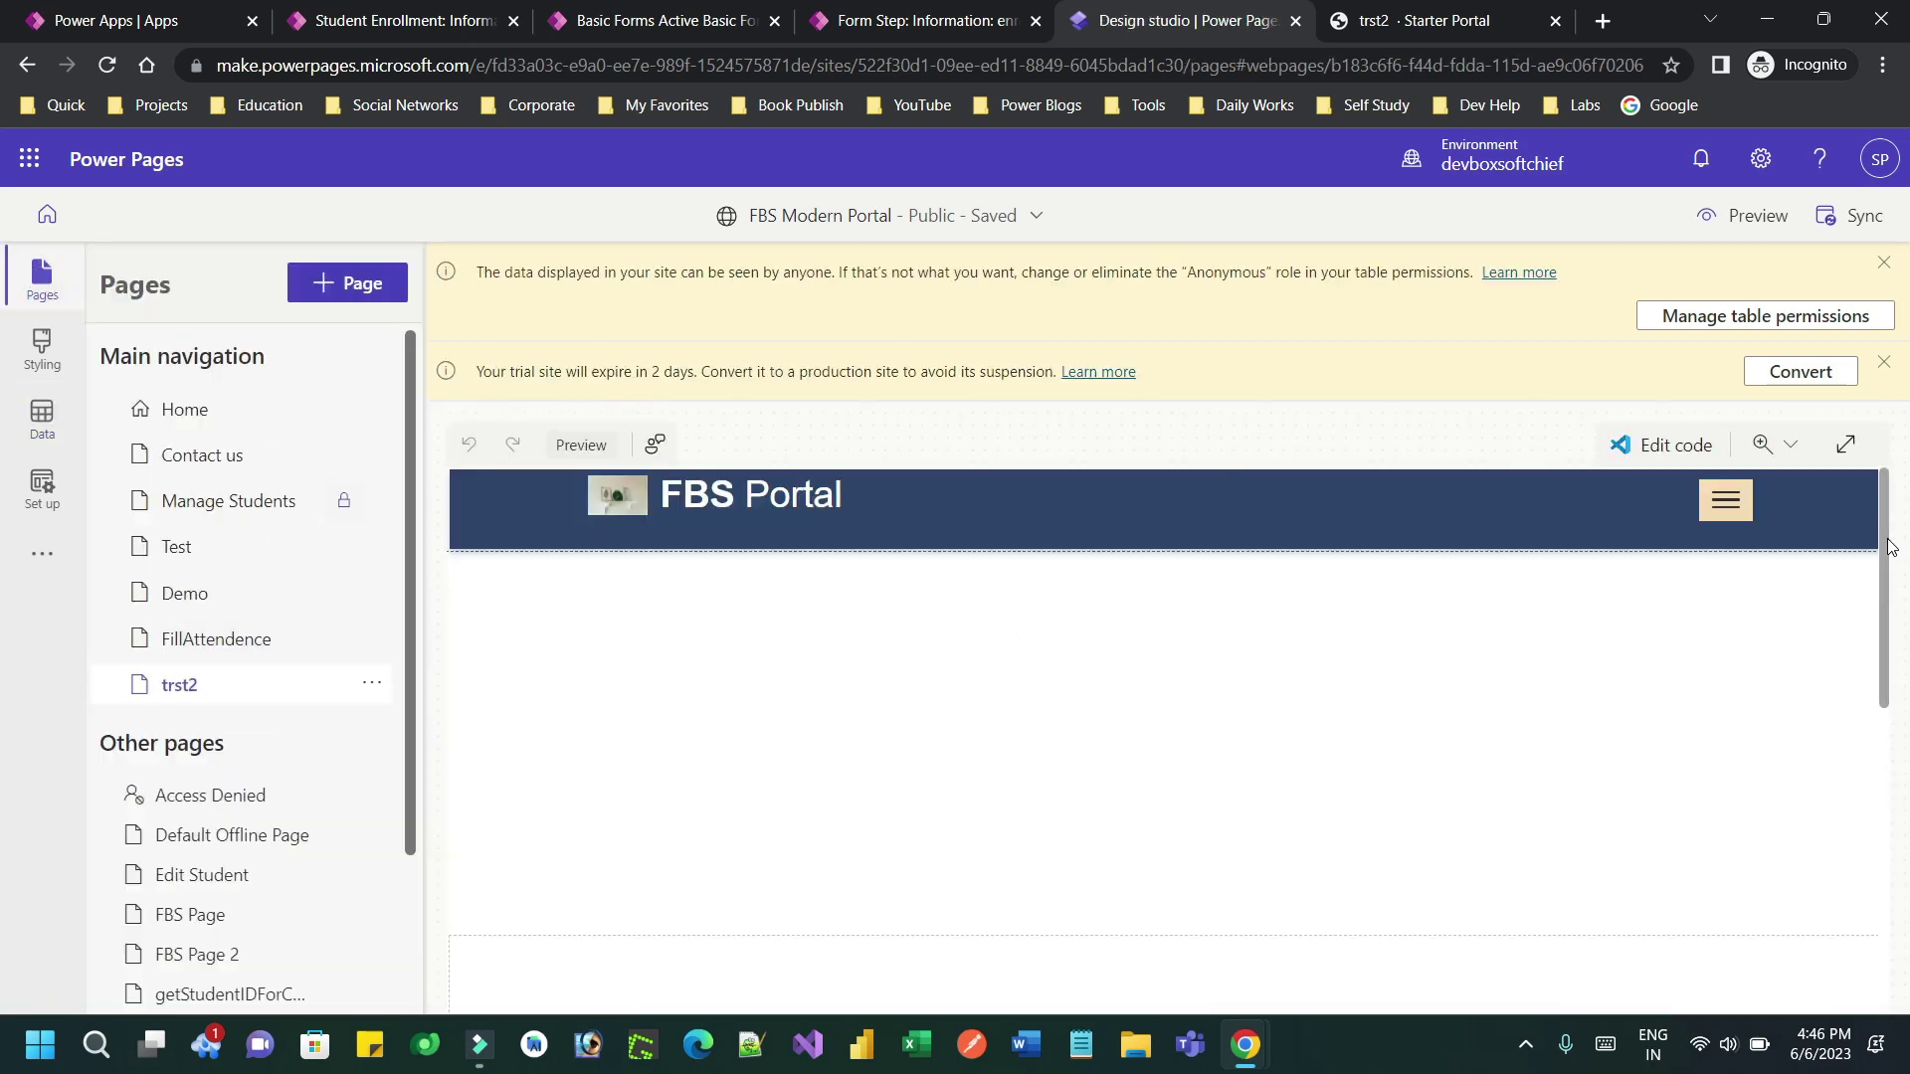
{"action": "scroll", "coordinate": [1880, 537], "scroll_direction": "down", "scroll_amount": 3}
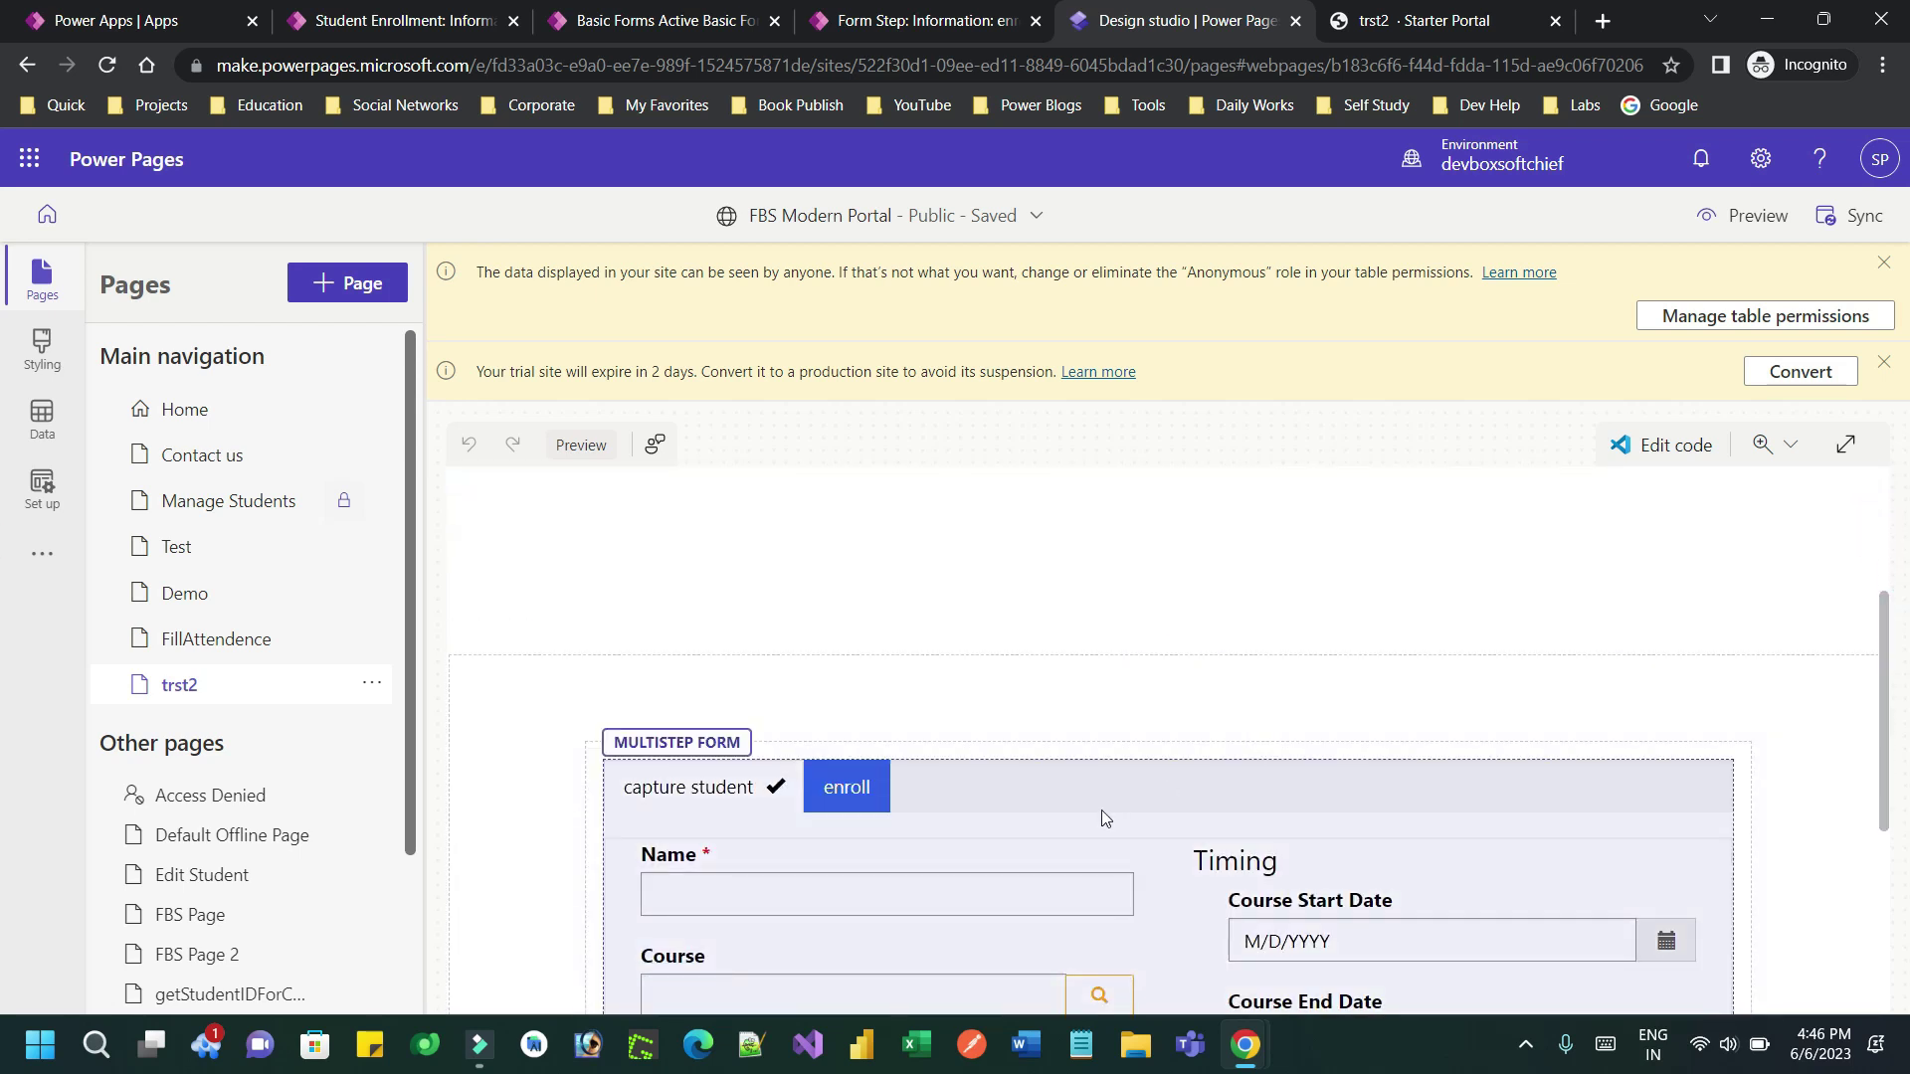
{"action": "left_click", "coordinate": [1110, 800]}
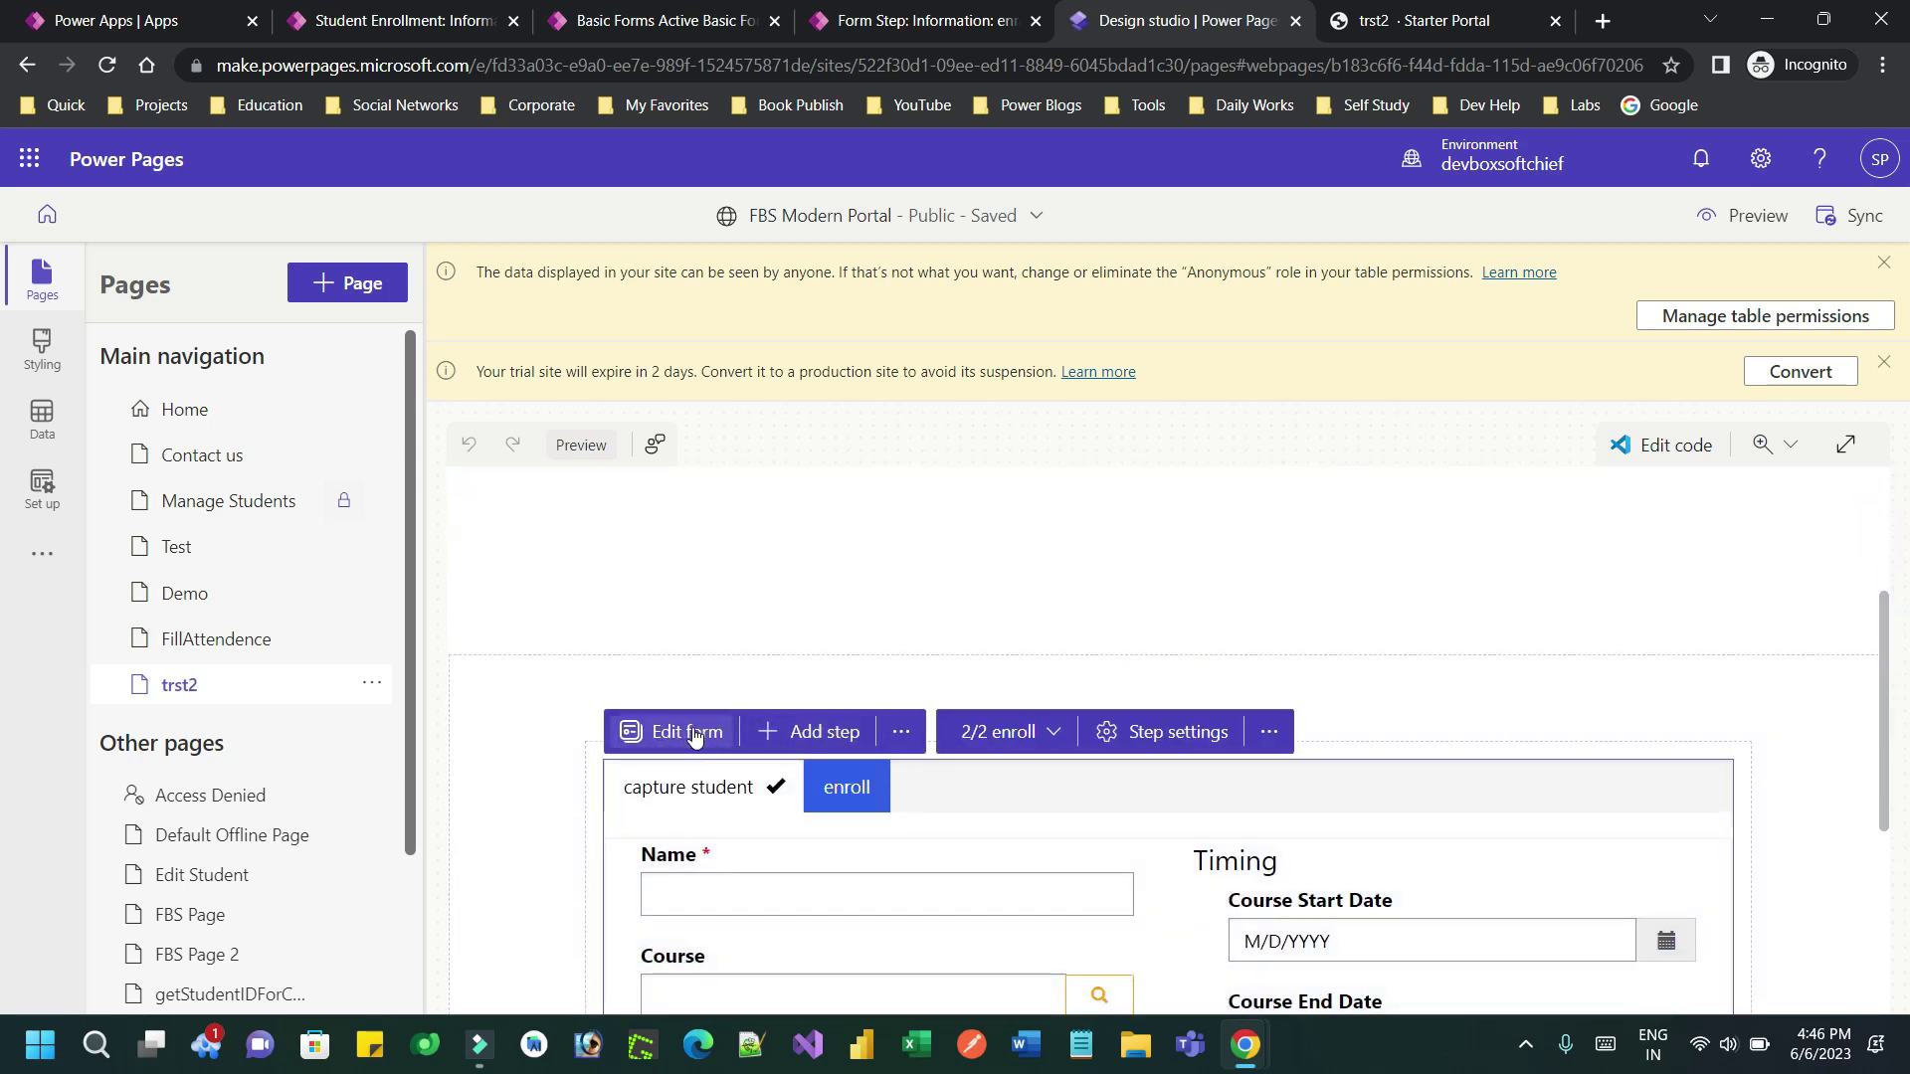
{"action": "left_click", "coordinate": [1165, 742]}
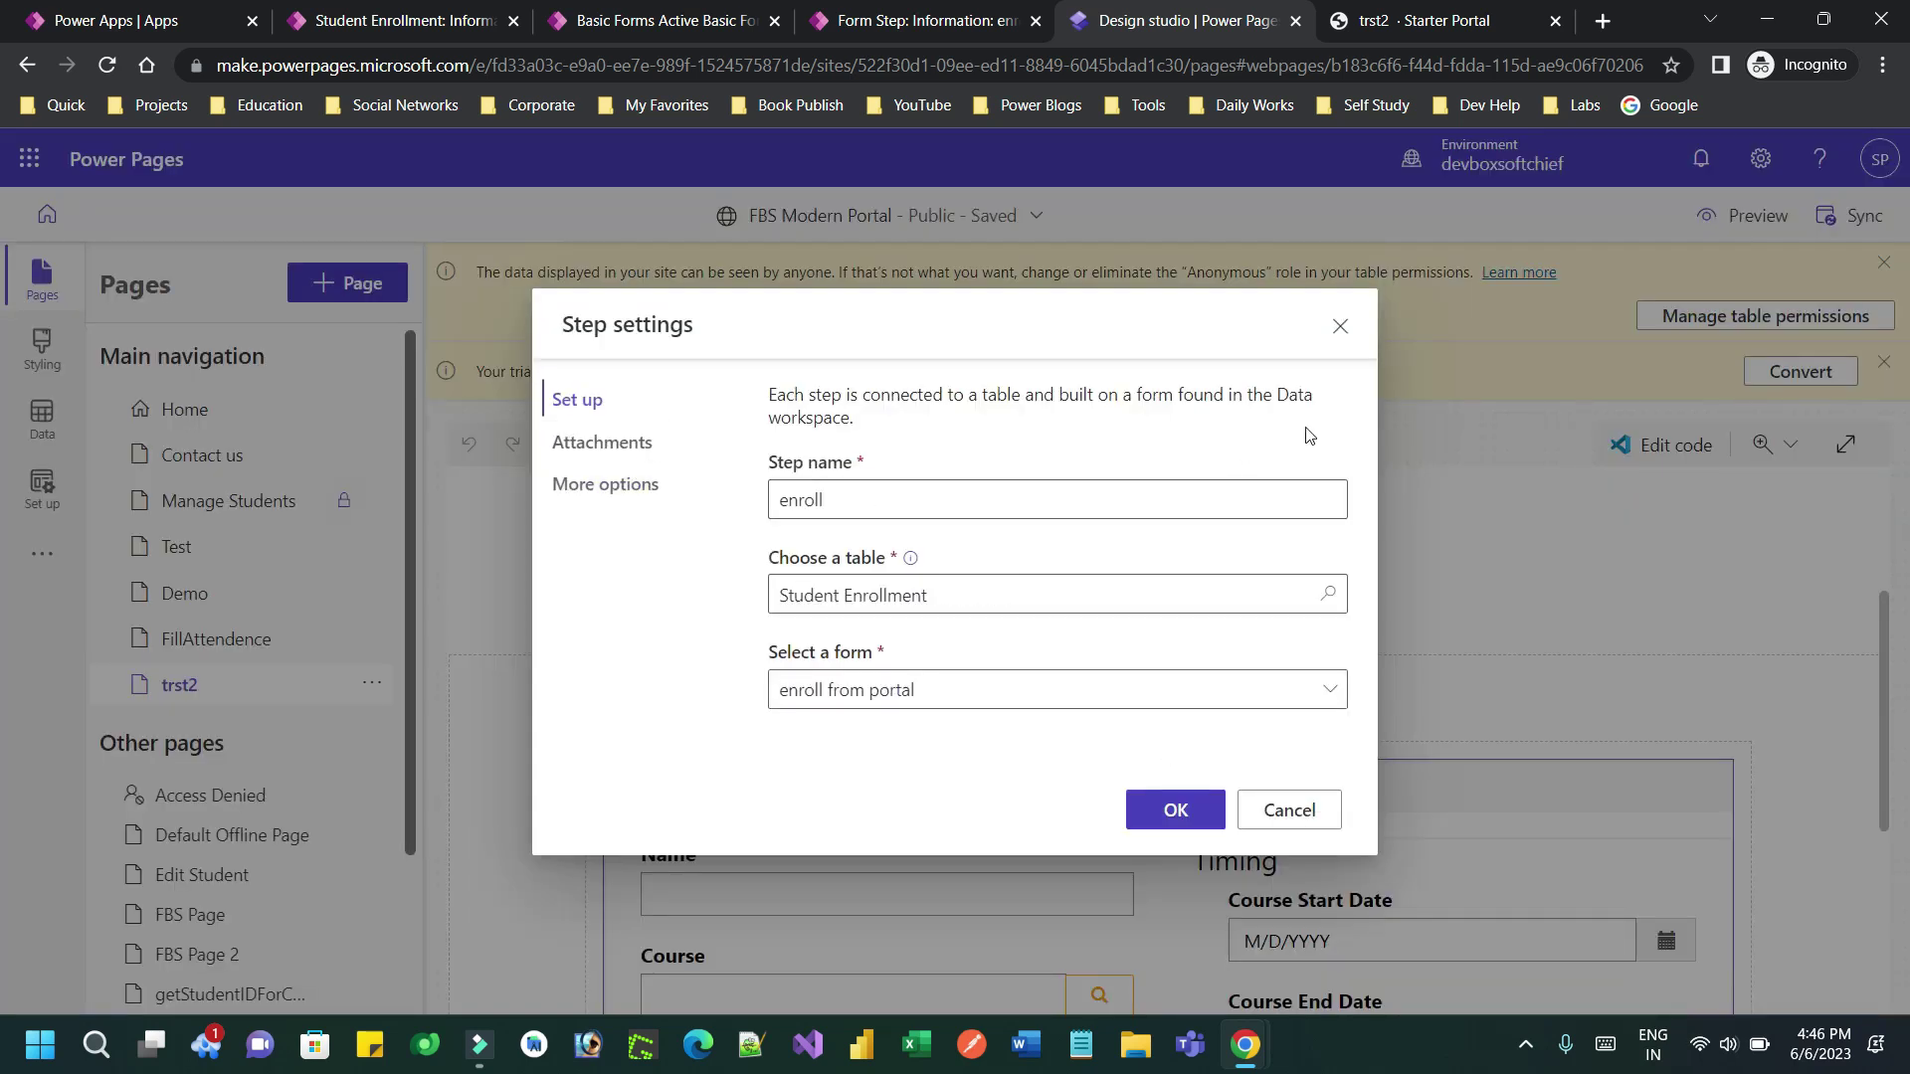
{"action": "left_click", "coordinate": [1340, 327]}
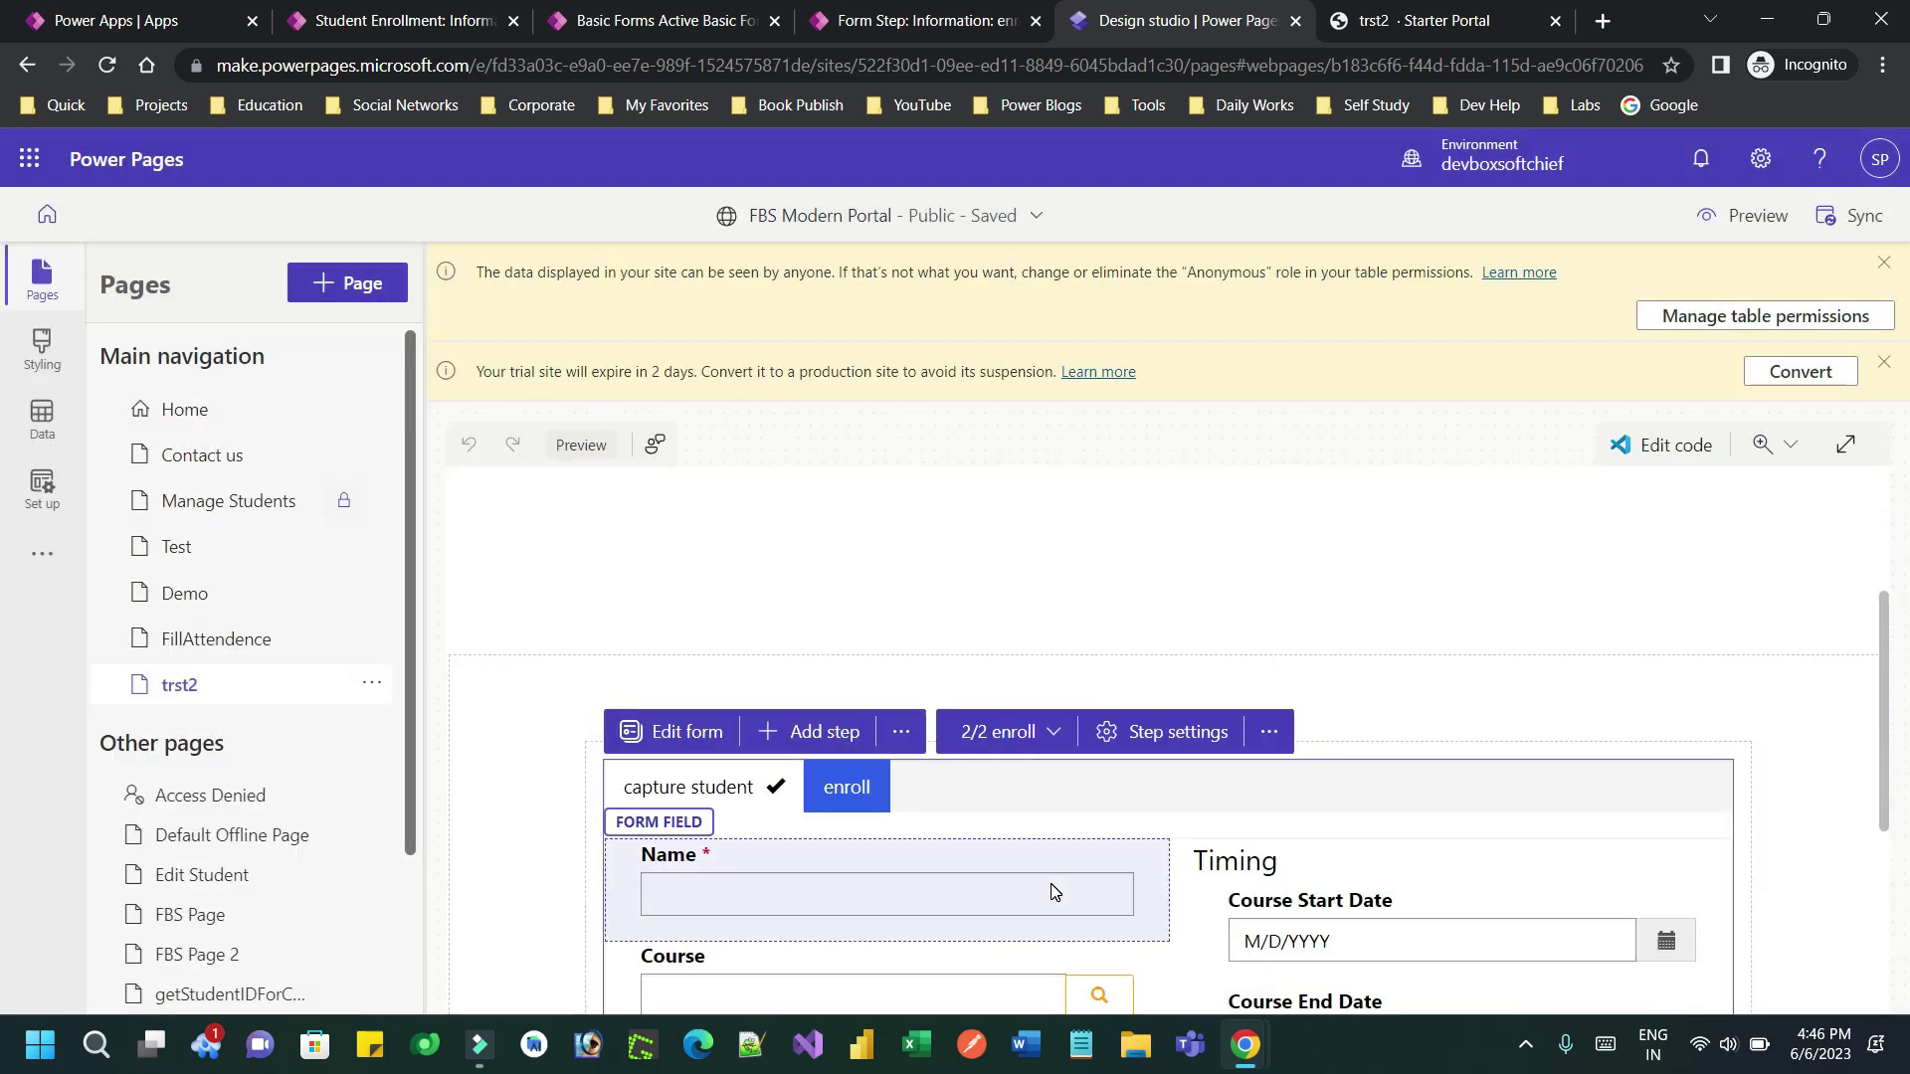
{"action": "left_click", "coordinate": [1102, 796]}
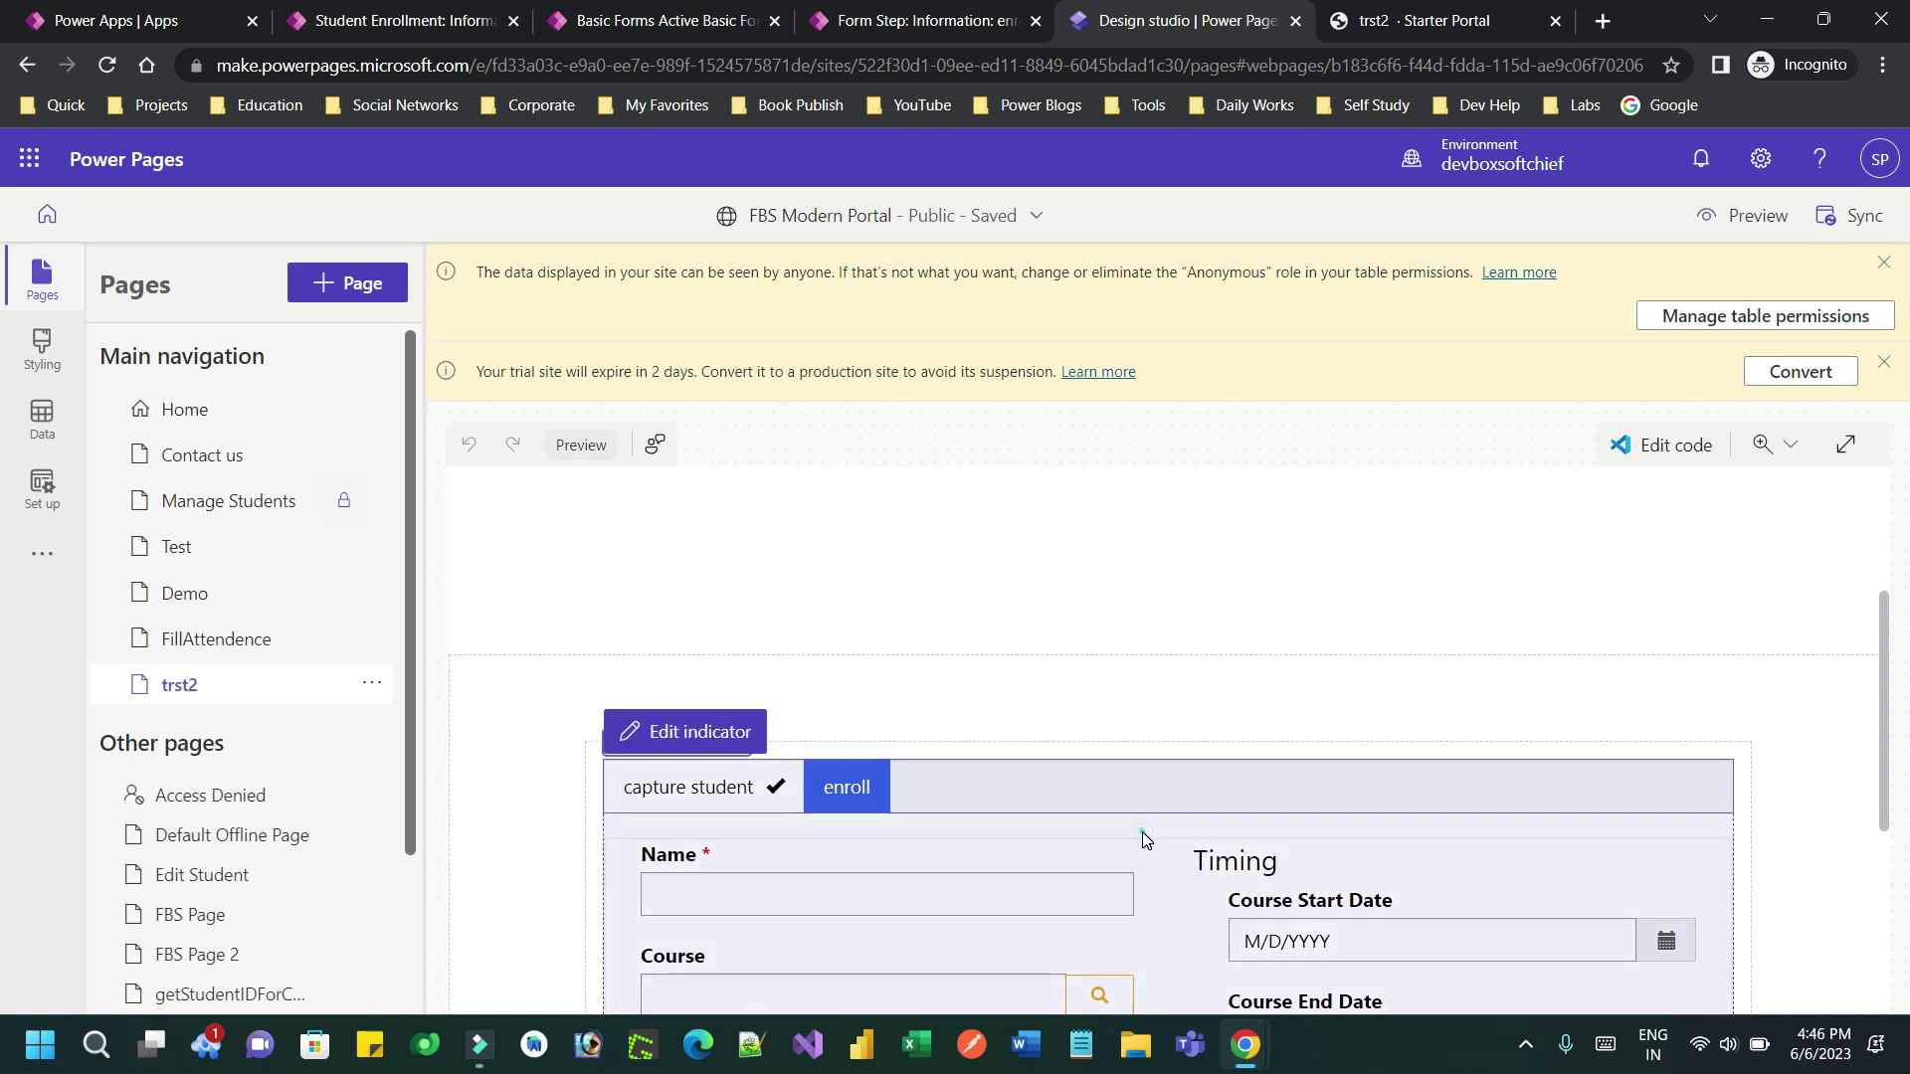
{"action": "left_click", "coordinate": [1142, 832]}
{"action": "left_click", "coordinate": [614, 853]}
{"action": "left_click", "coordinate": [624, 766]}
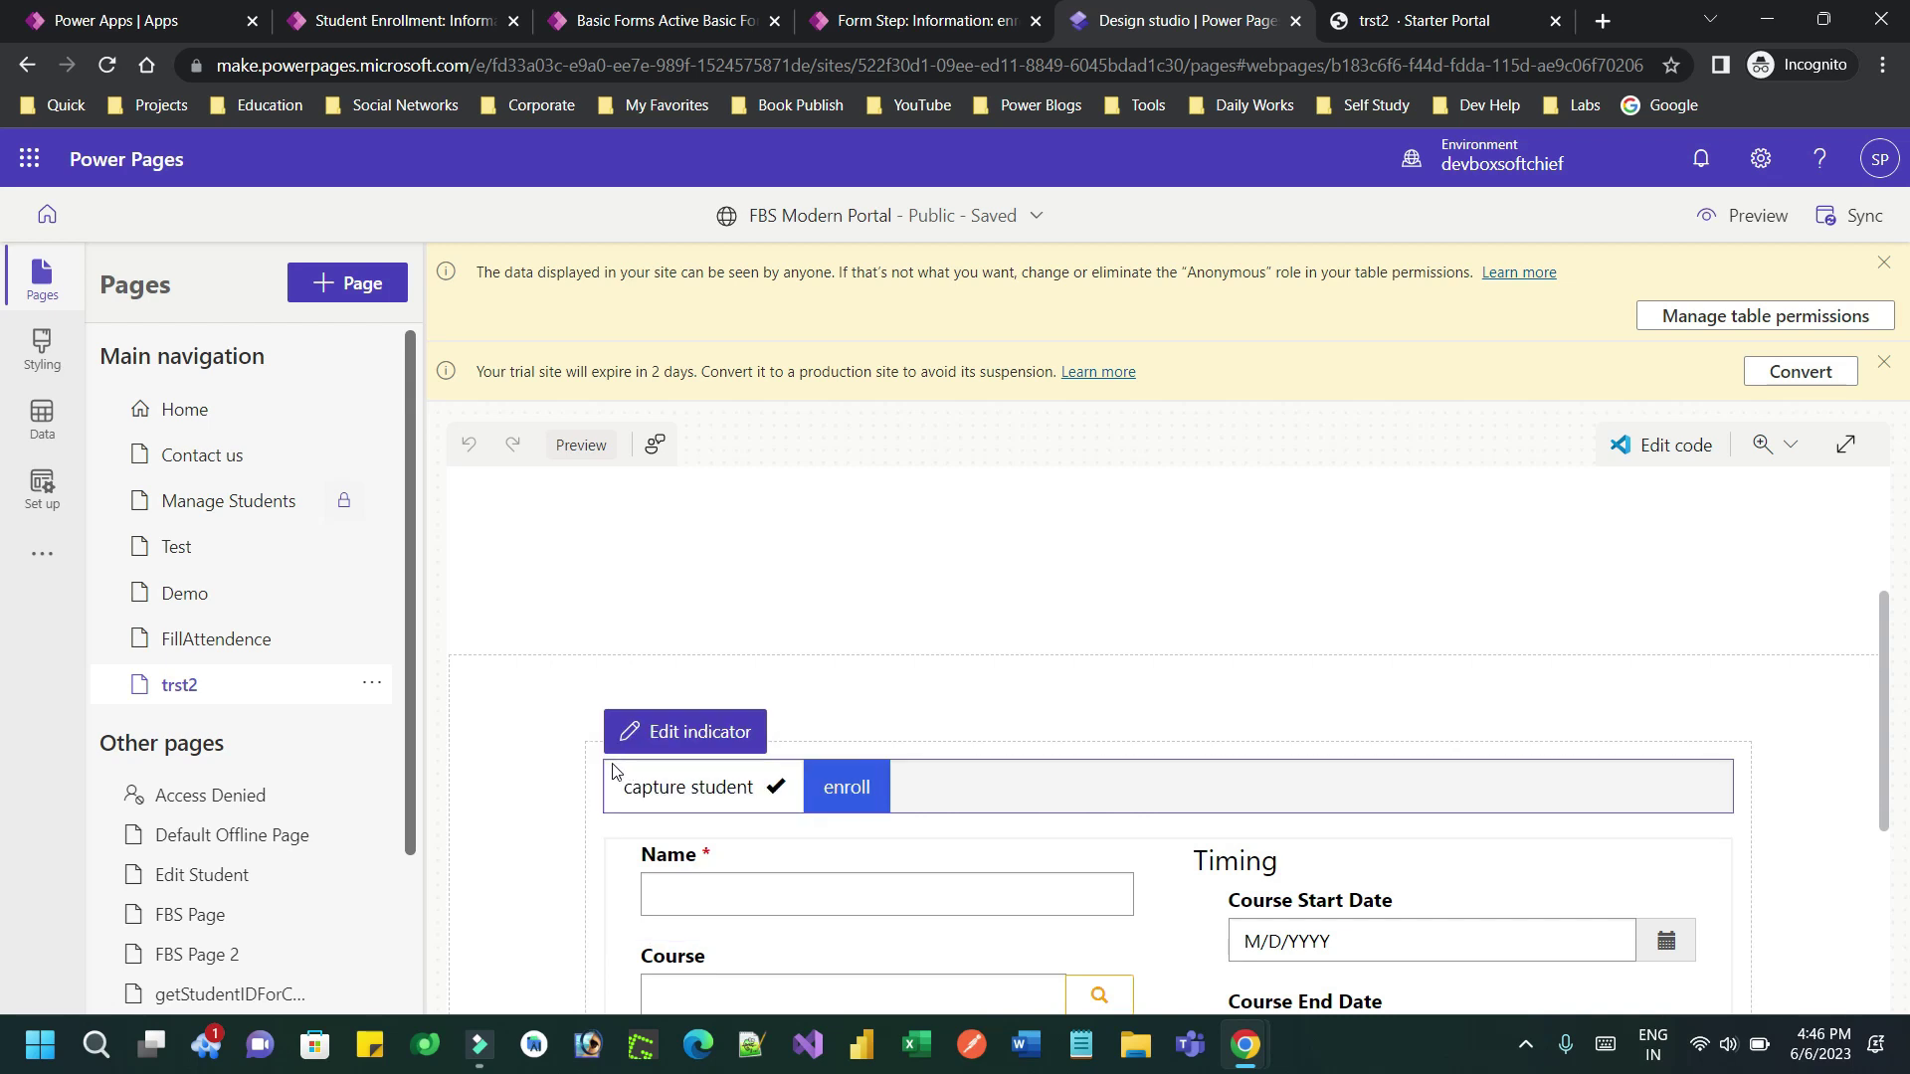
{"action": "left_click", "coordinate": [590, 764]}
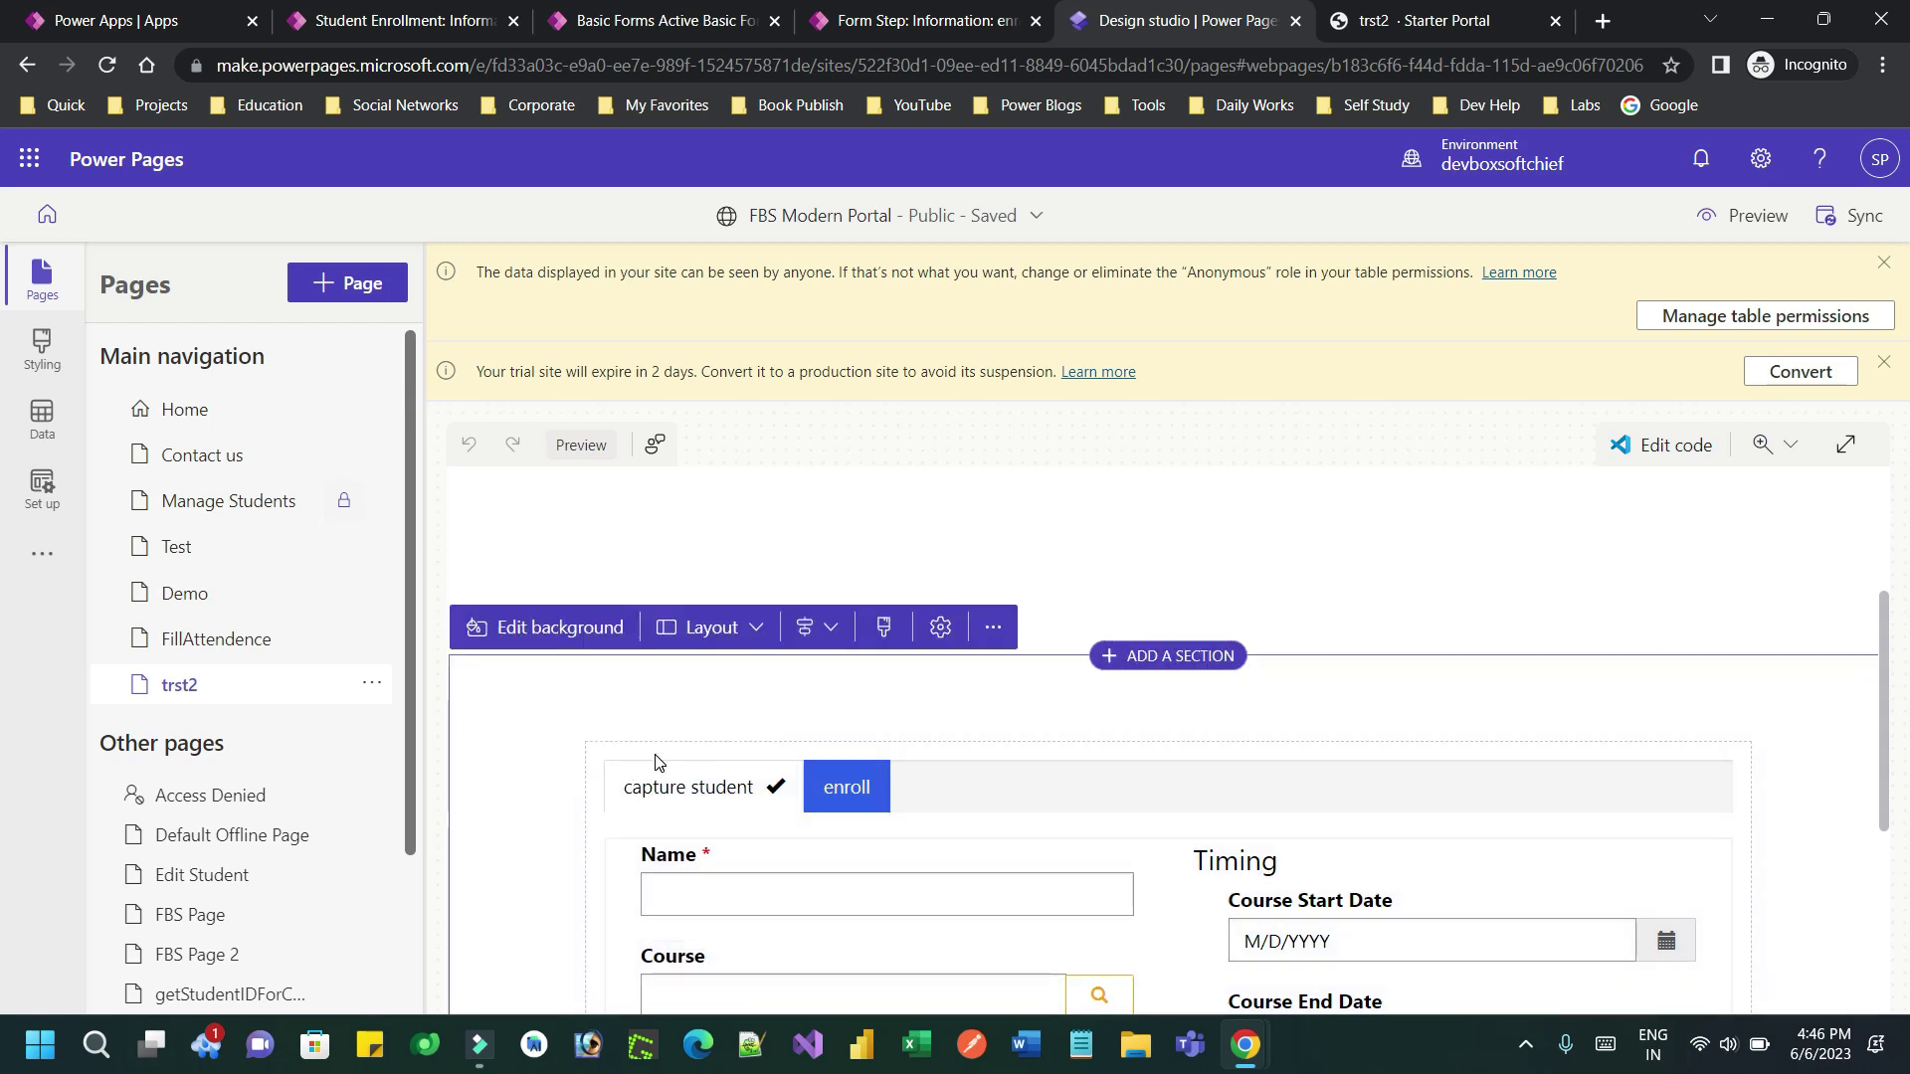
{"action": "left_click", "coordinate": [671, 763]}
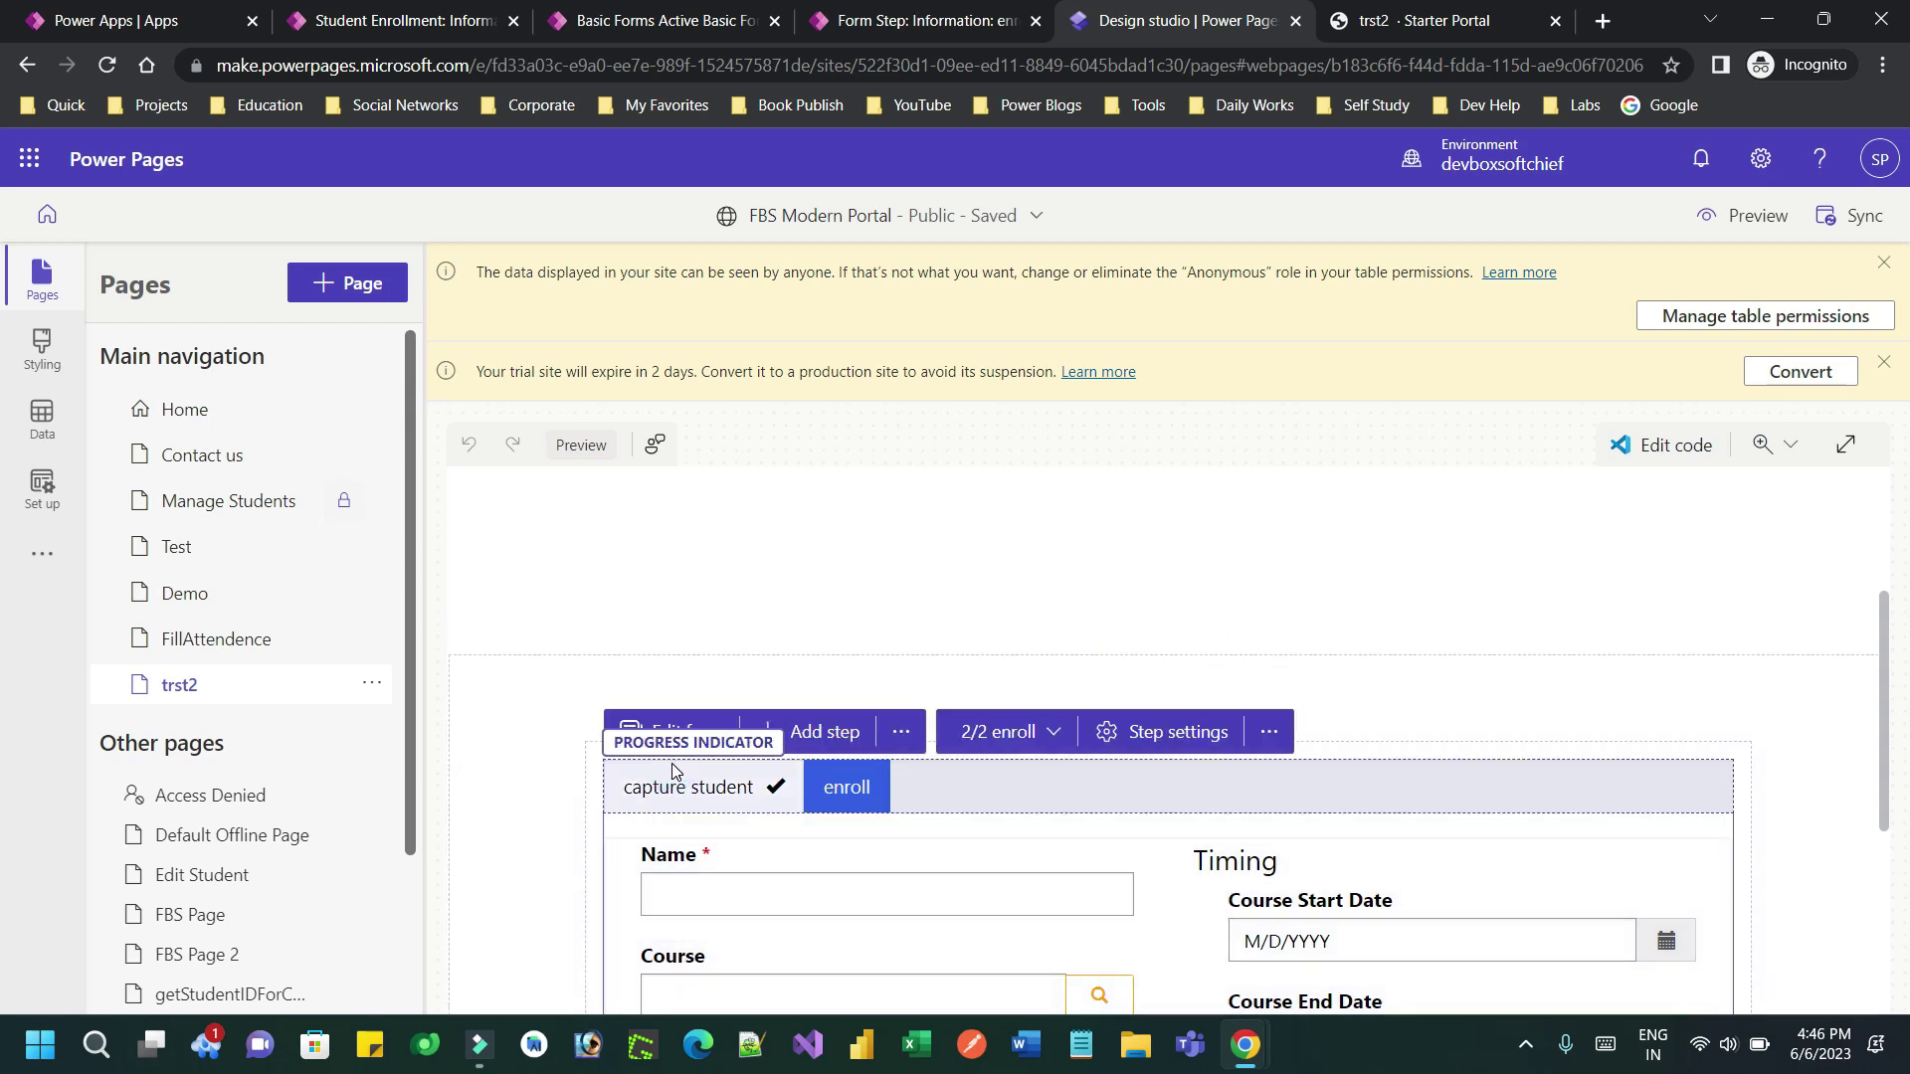
Browse the form's More options, CAPTCHA, On submit and Set up settings without changes
{"action": "left_click", "coordinate": [699, 736]}
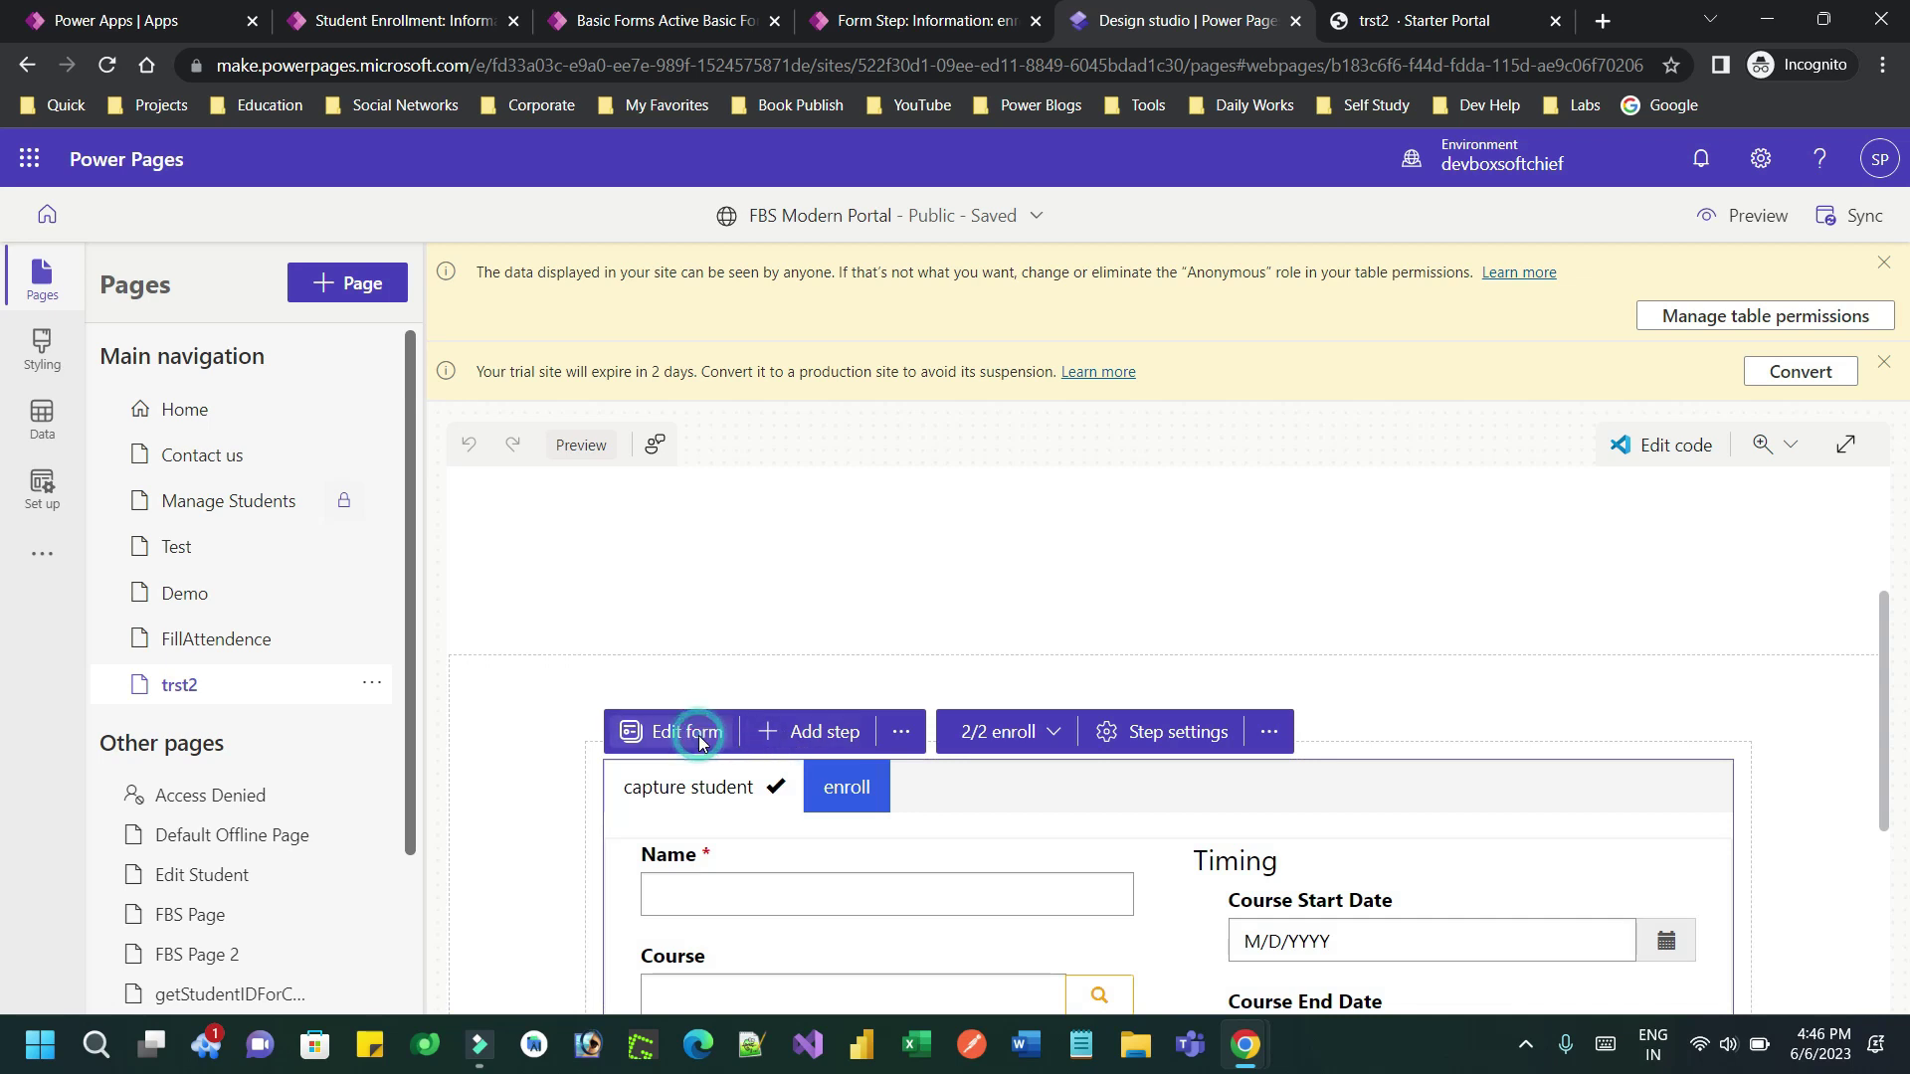
{"action": "left_click", "coordinate": [598, 525]}
{"action": "left_click", "coordinate": [597, 480]}
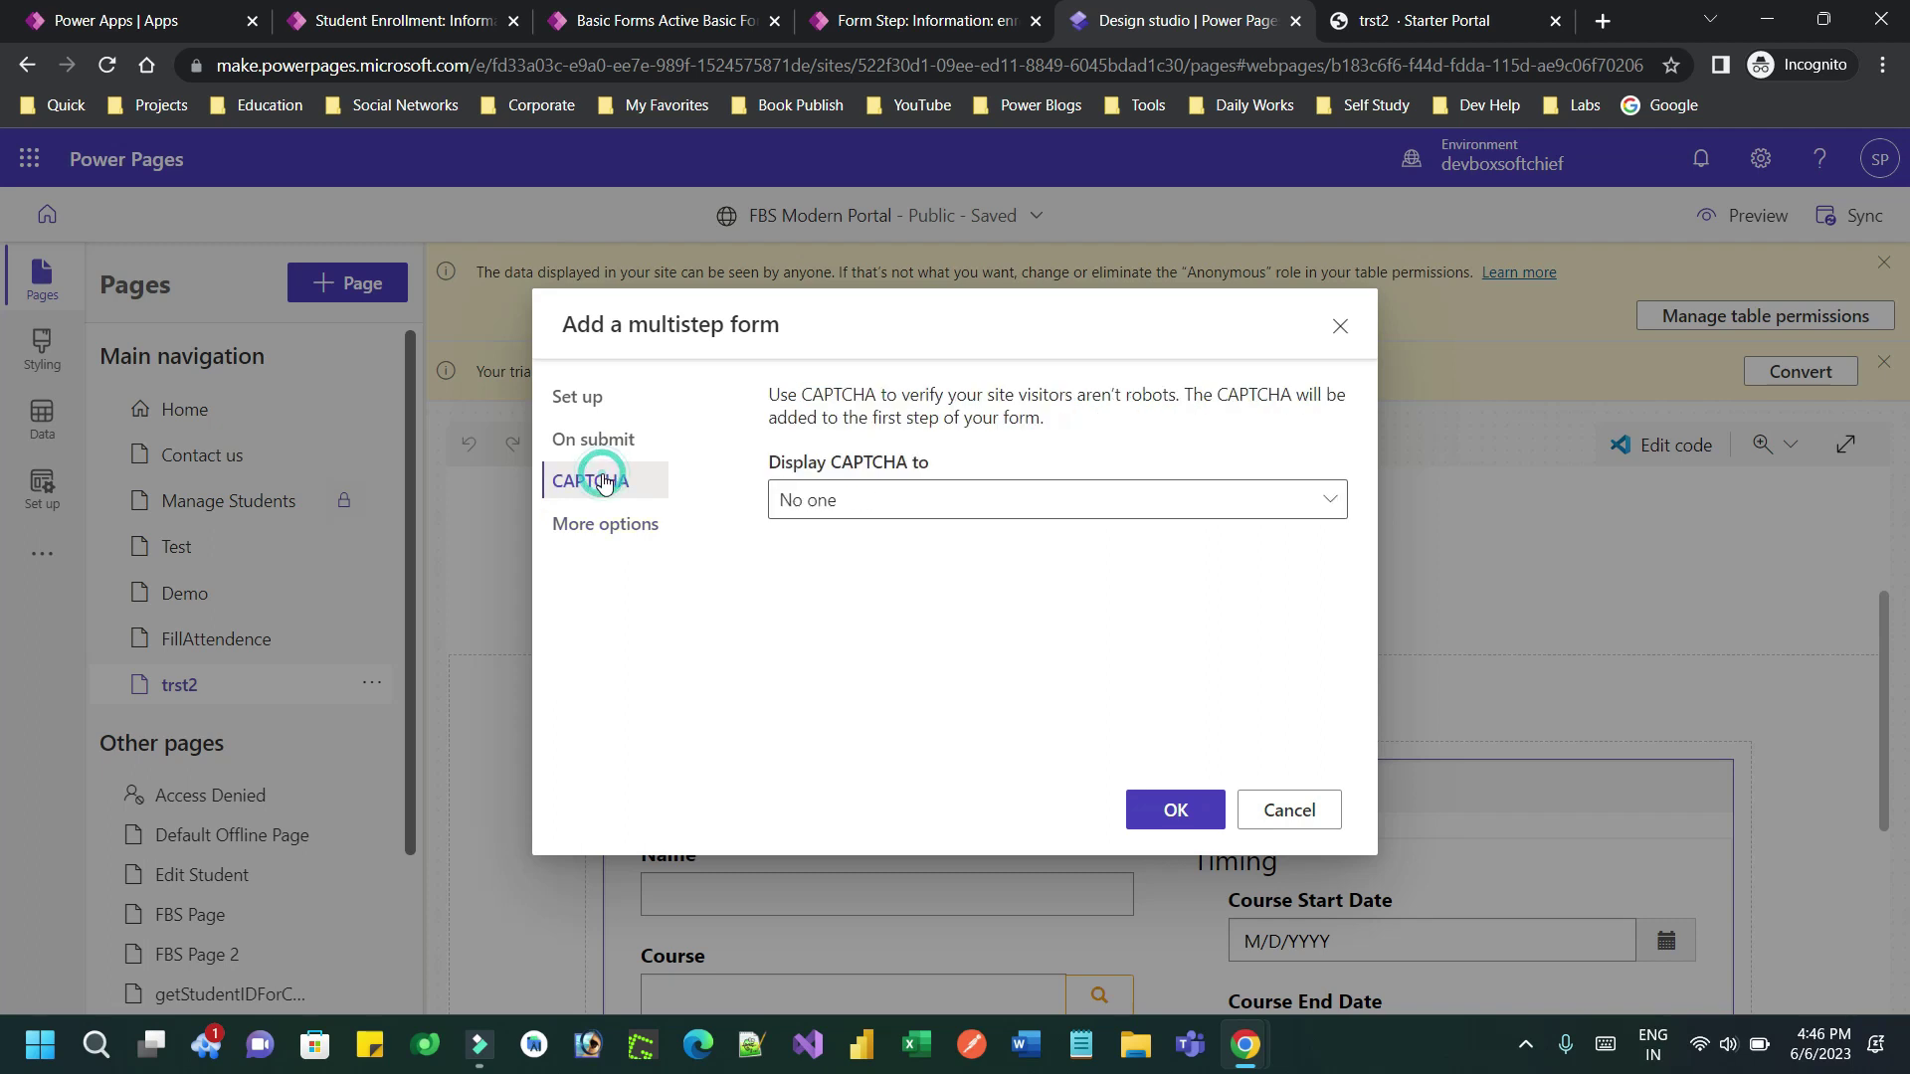
{"action": "left_click", "coordinate": [607, 445]}
{"action": "left_click", "coordinate": [597, 398]}
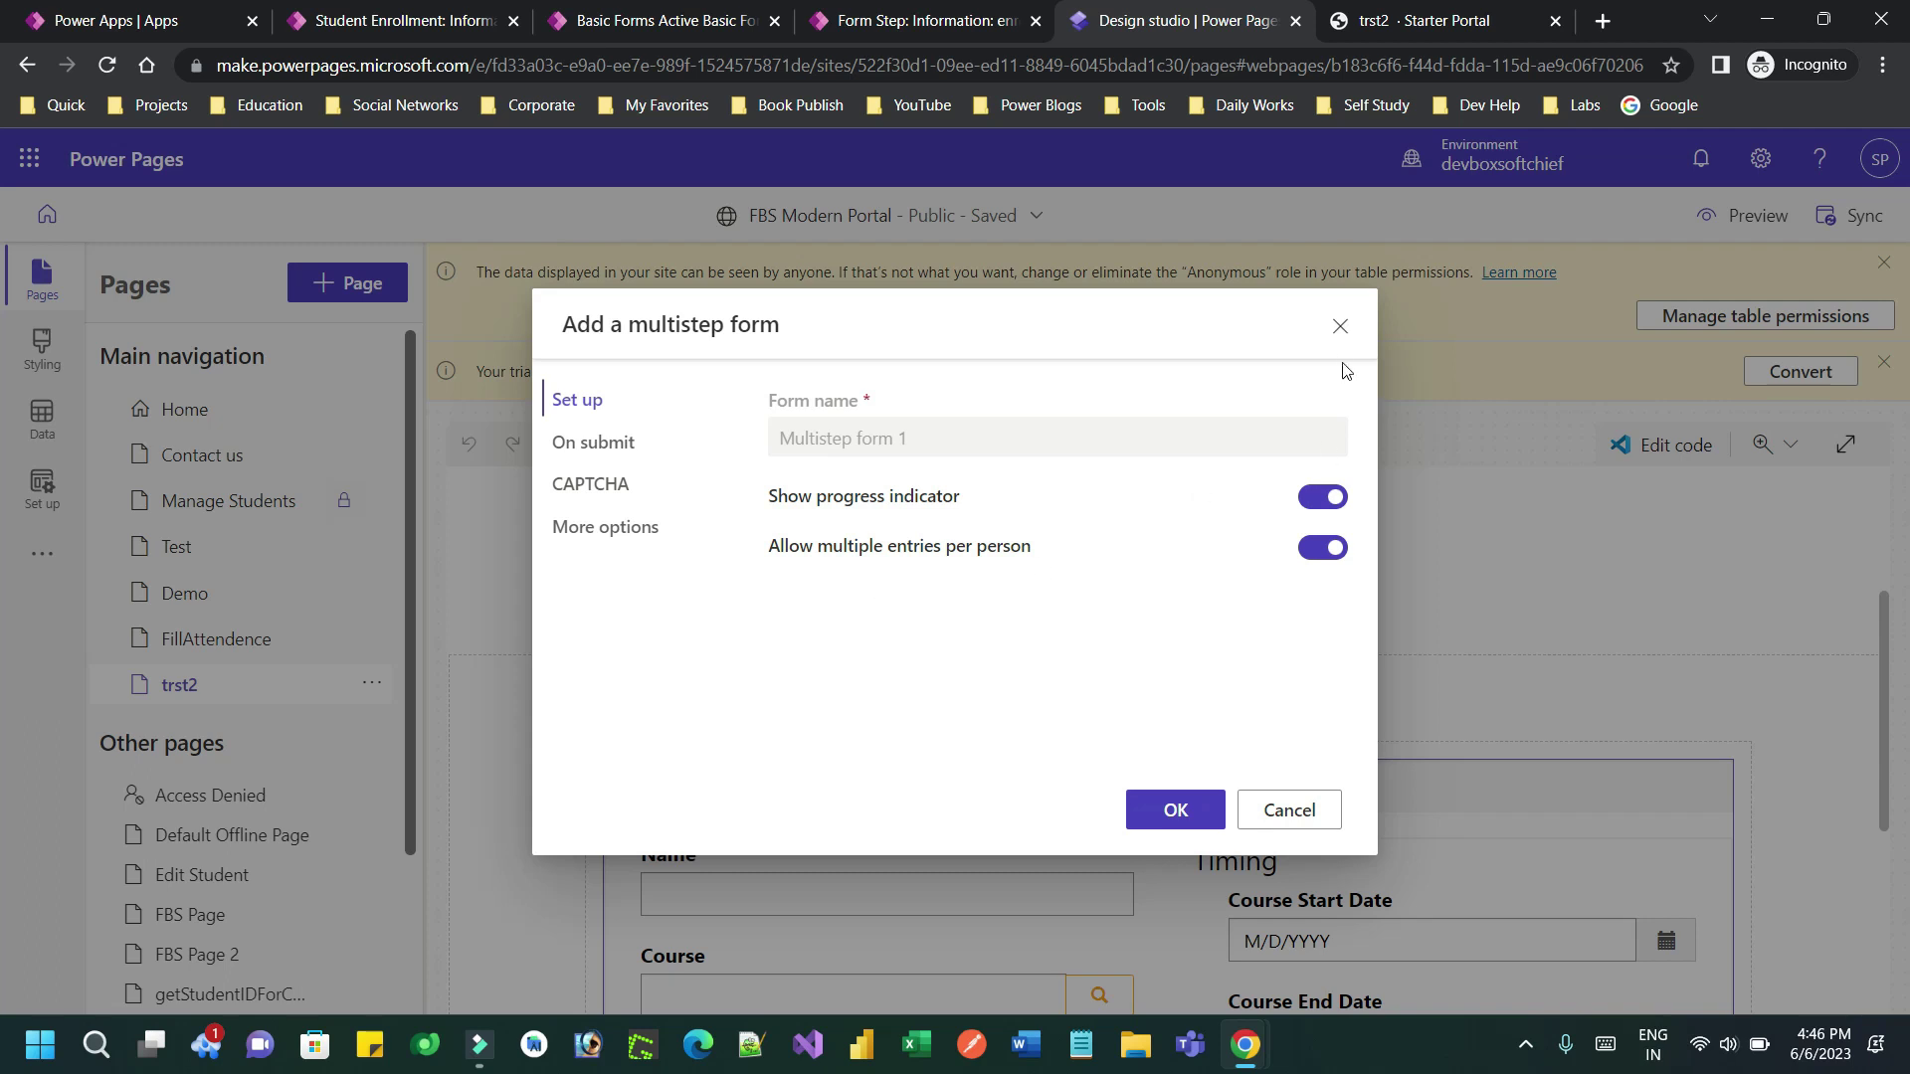
{"action": "left_click", "coordinate": [1340, 326]}
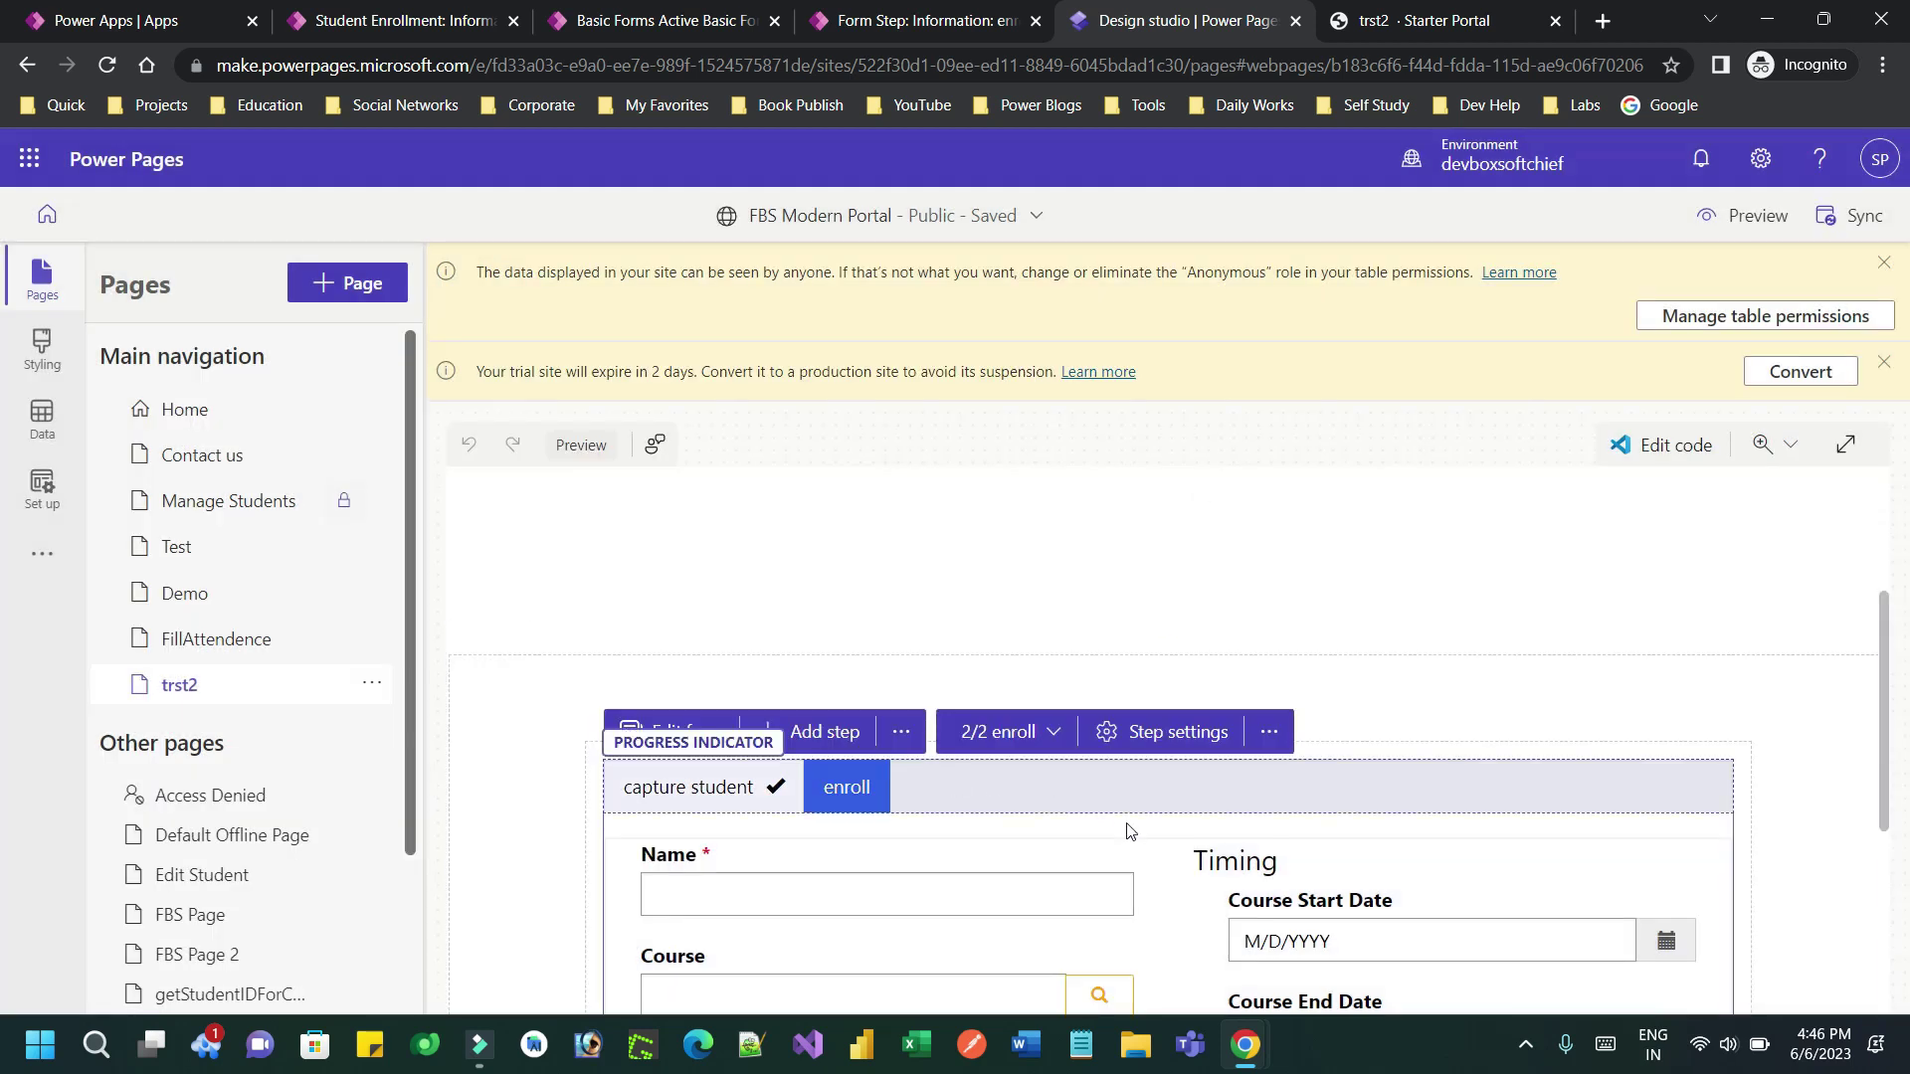
Sign out of the portal and sign back in with the saved user name and password
{"action": "left_click", "coordinate": [1452, 22]}
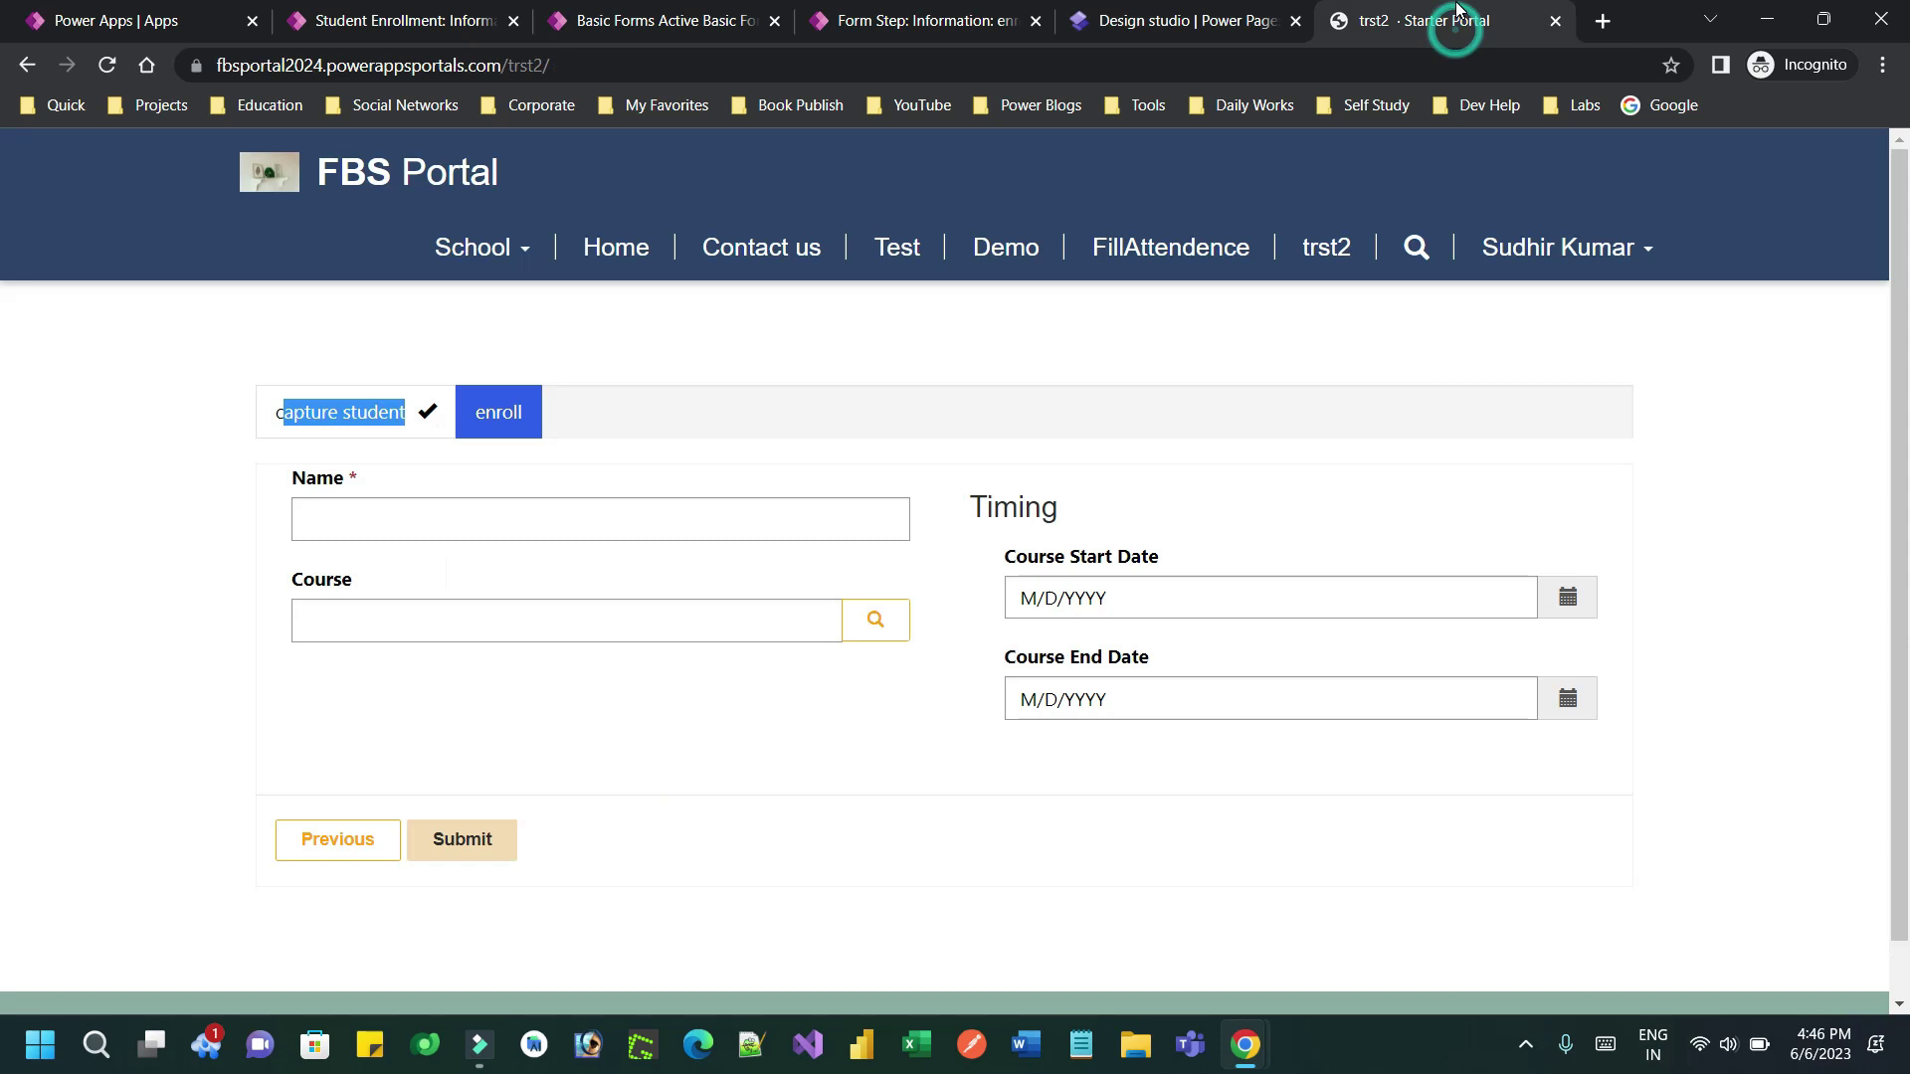
{"action": "left_click", "coordinate": [1613, 283]}
{"action": "left_click", "coordinate": [1547, 370]}
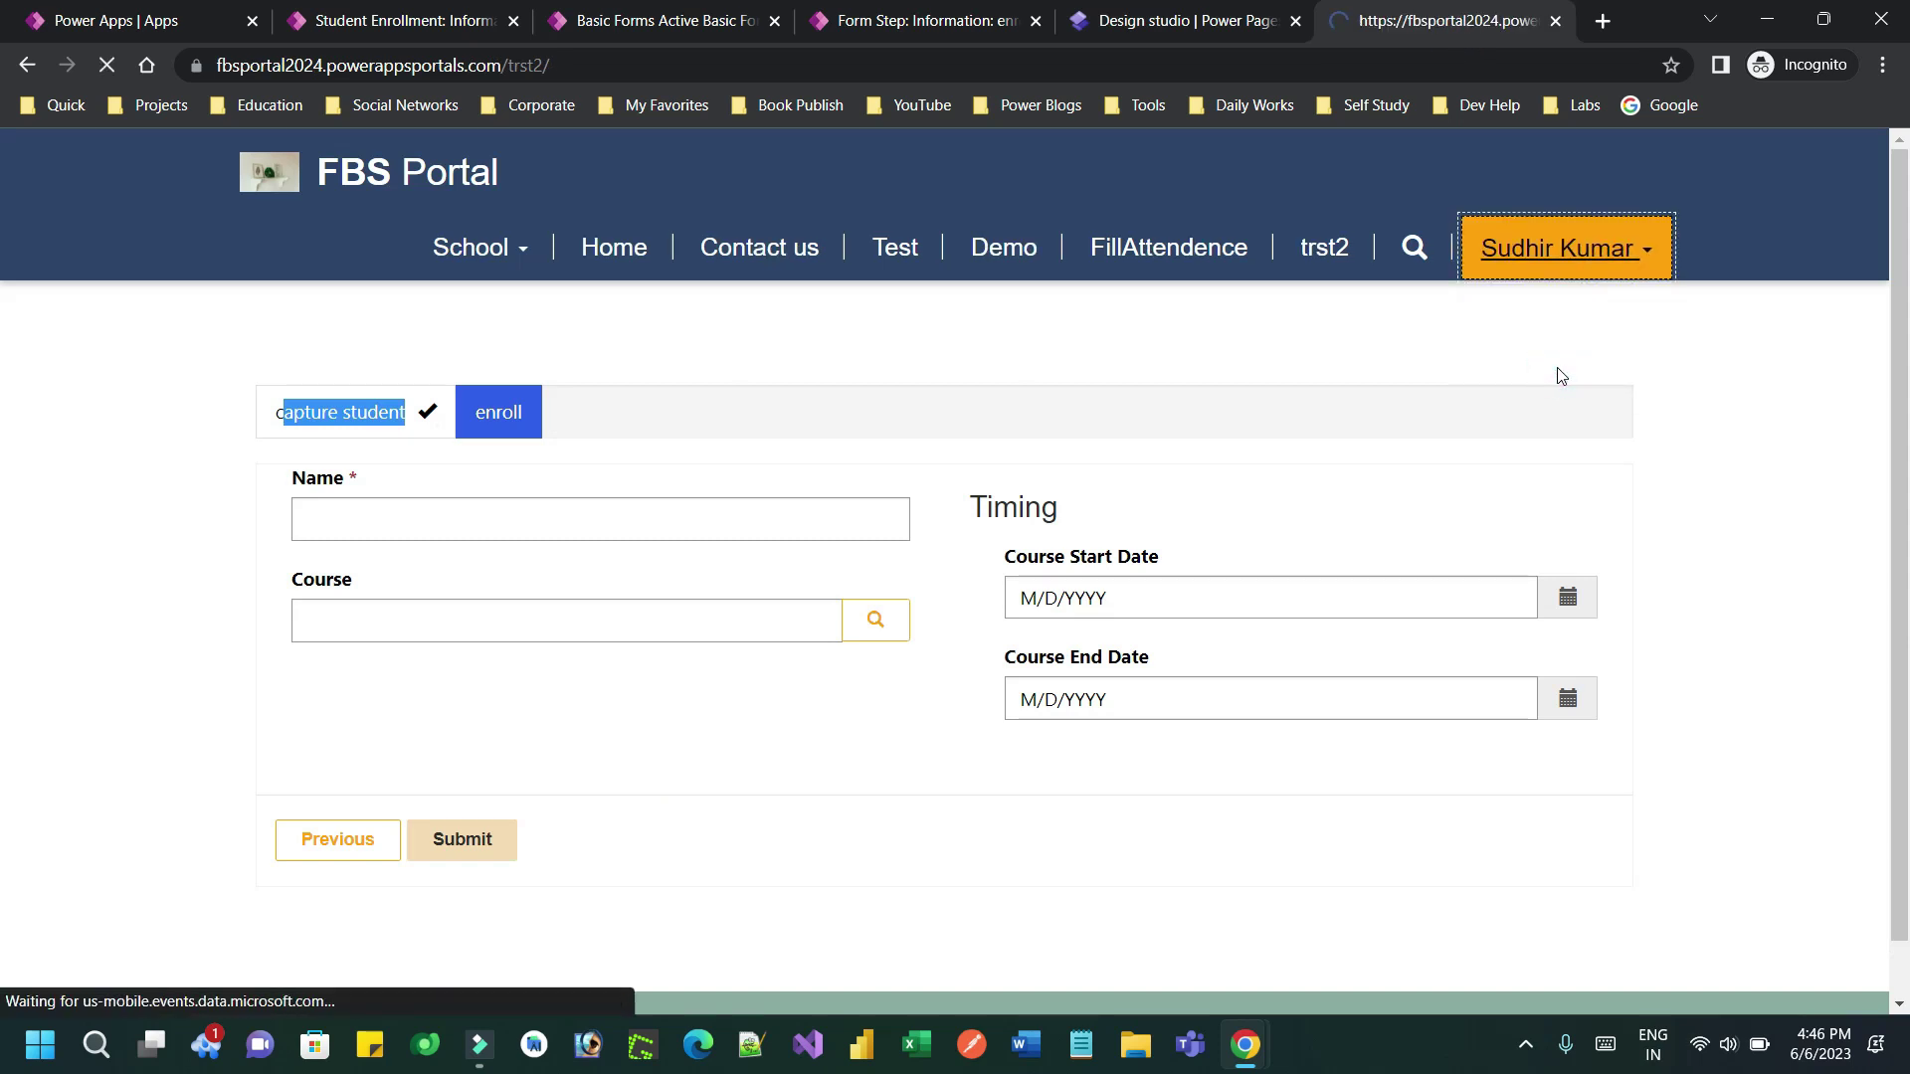
{"action": "left_click", "coordinate": [1616, 175]}
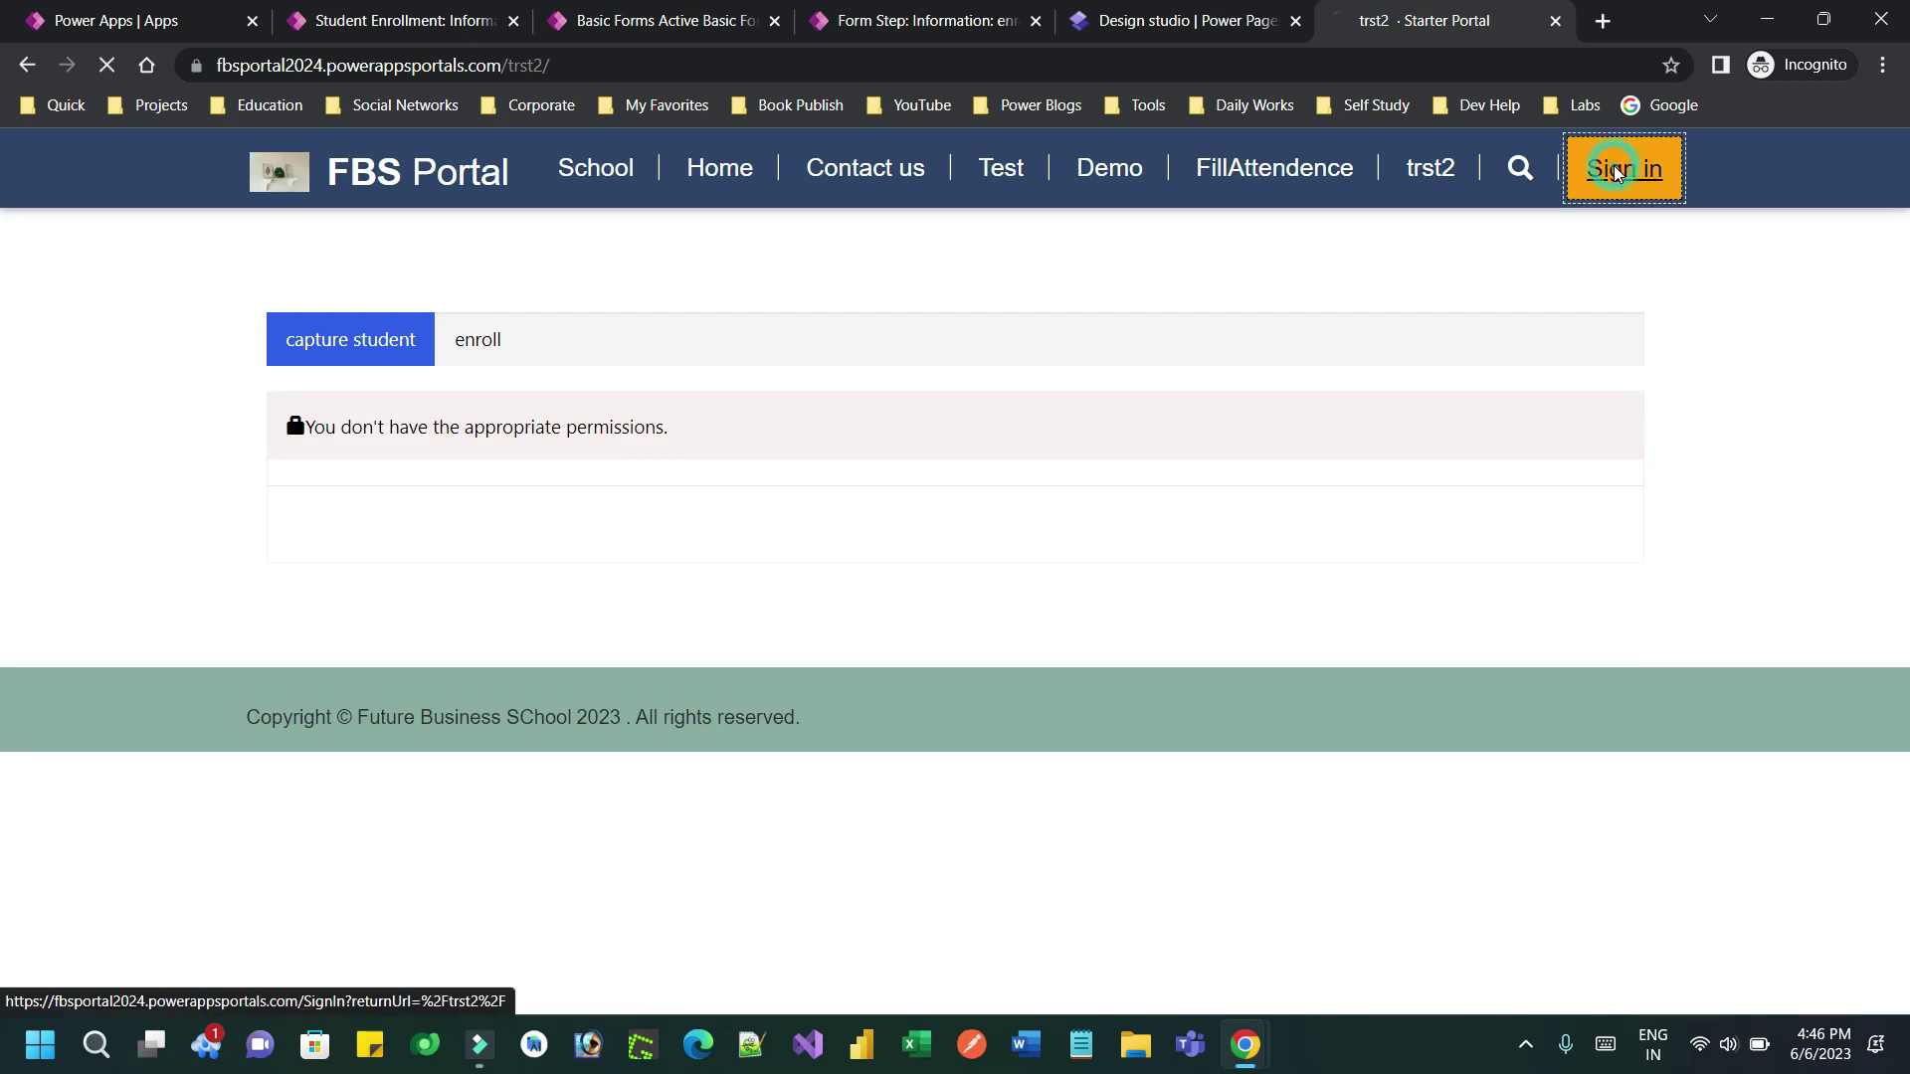
{"action": "left_click", "coordinate": [637, 429]}
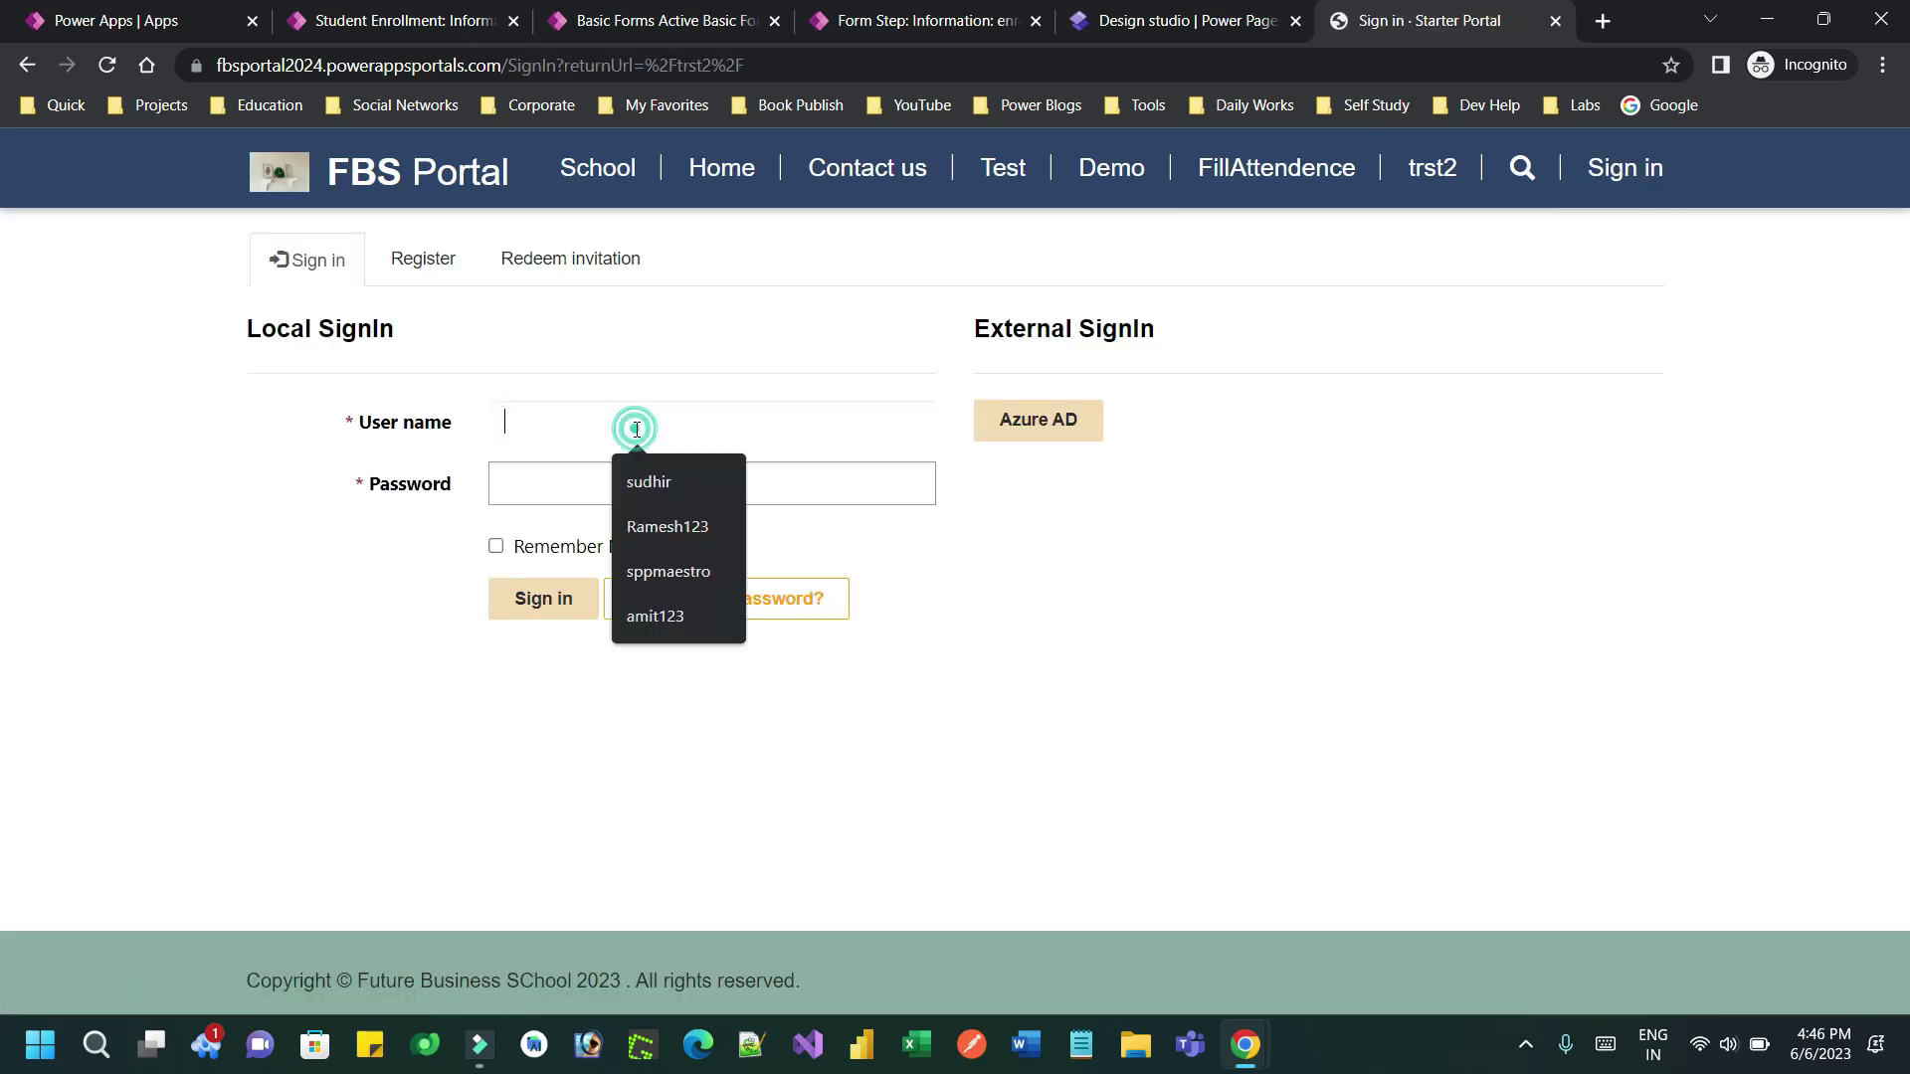
{"action": "left_click", "coordinate": [651, 484]}
{"action": "left_click", "coordinate": [591, 483]}
{"action": "type", "text": "*"}
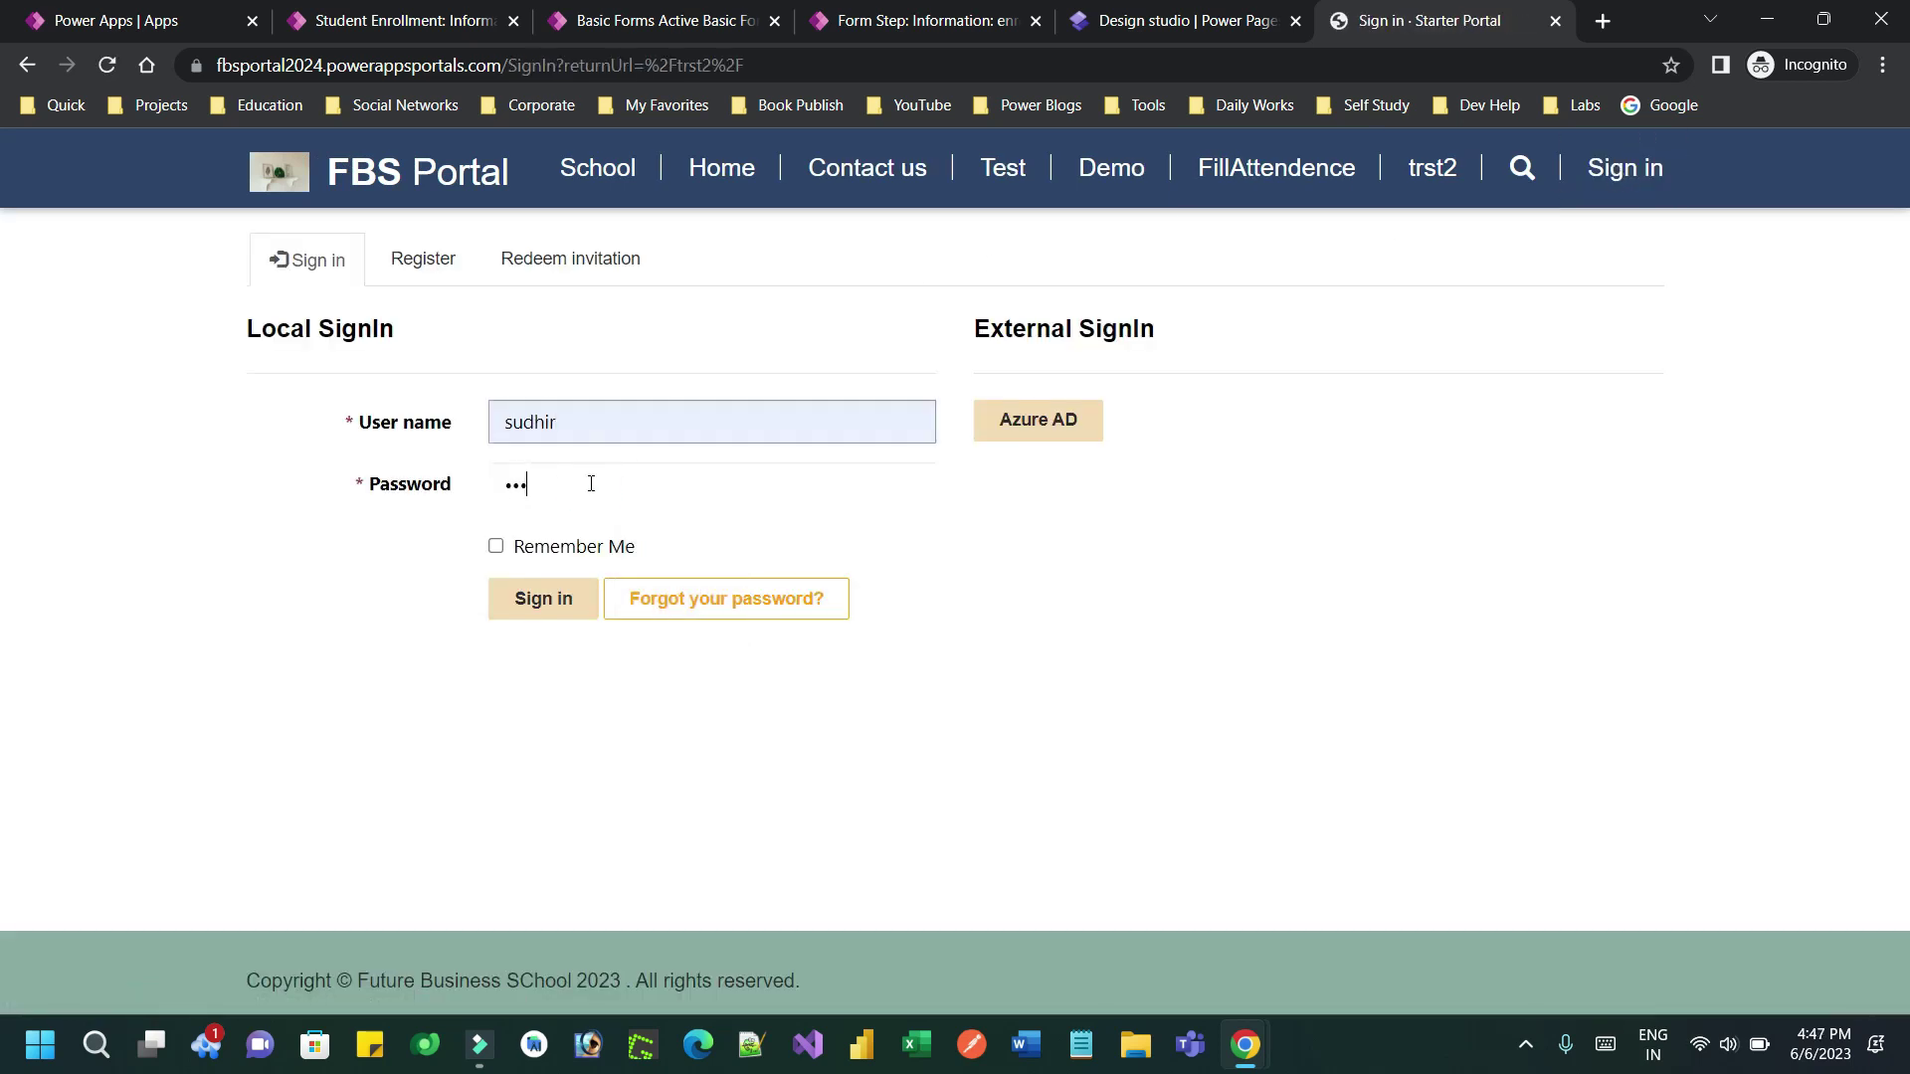
{"action": "key", "text": "Return"}
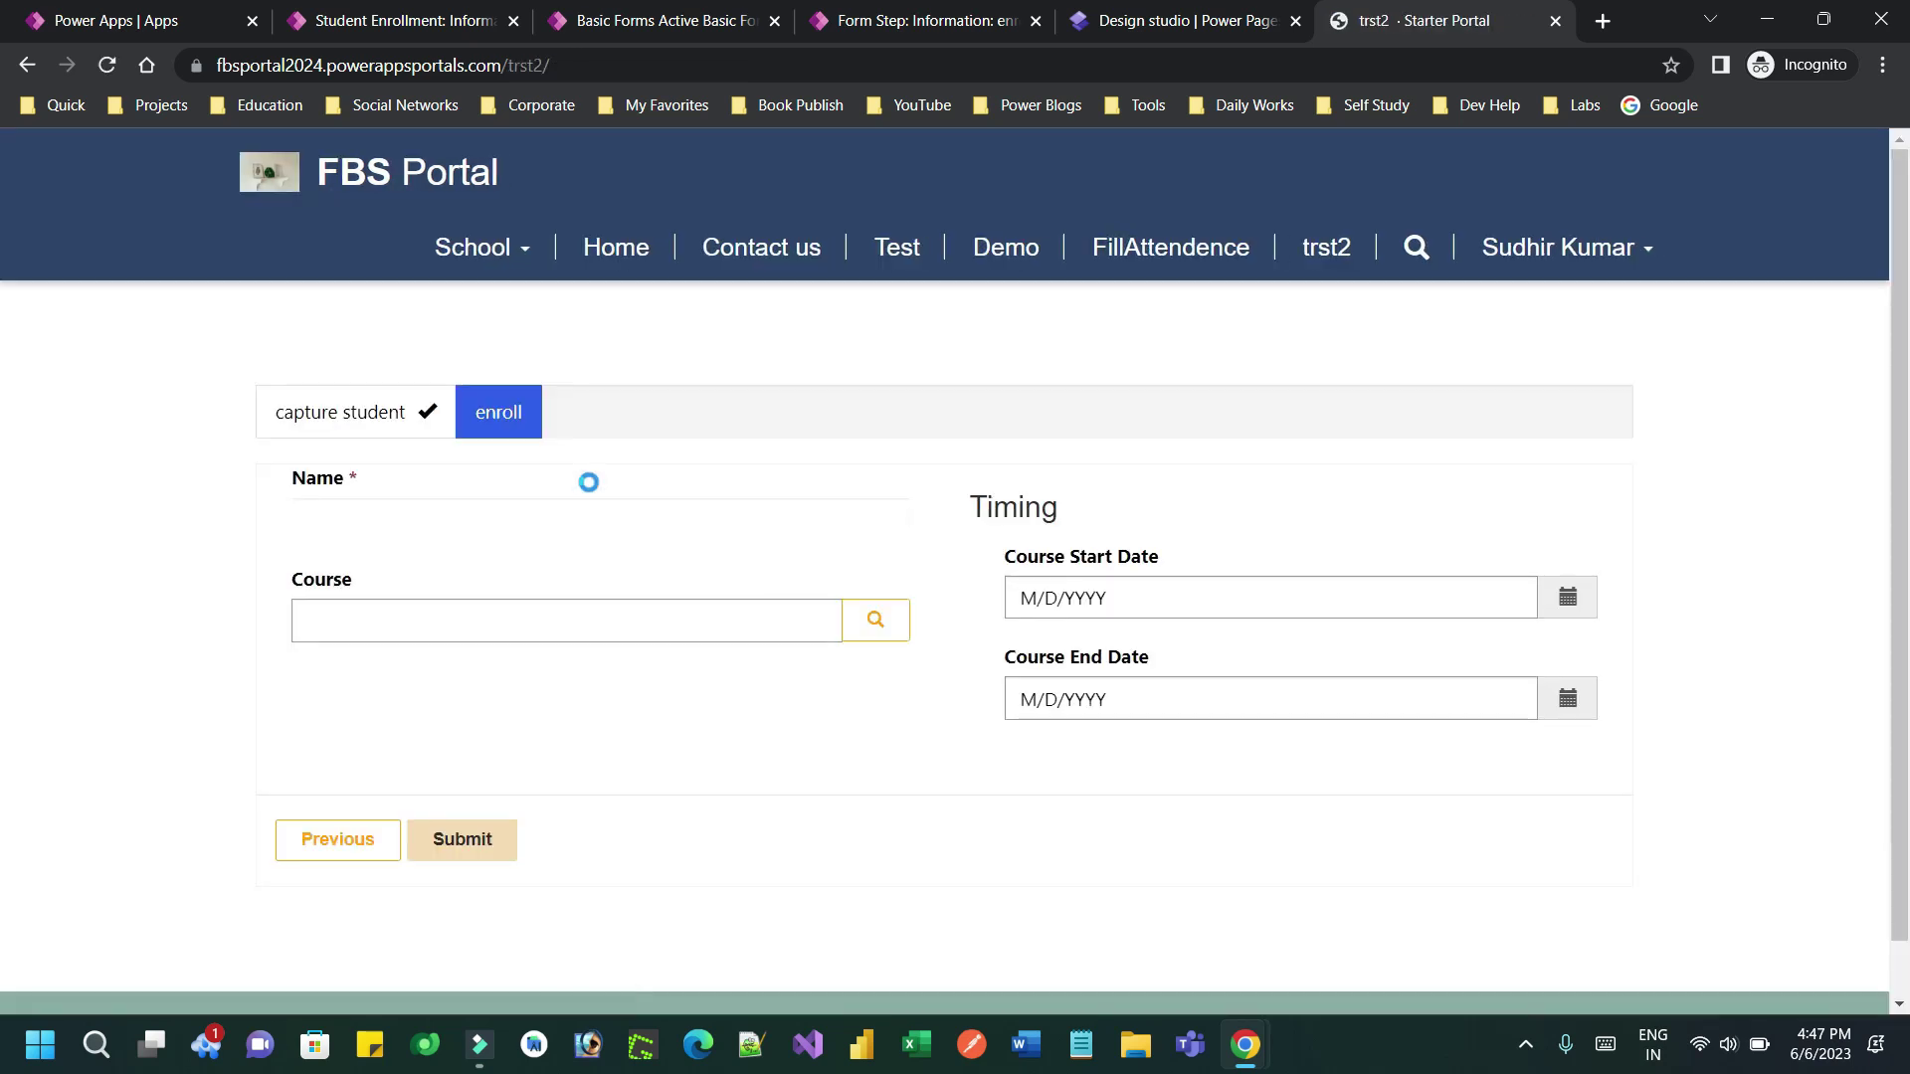
Submit enrollment 'fsdfsdfd' for Dot net Full Stack Course, 5/17/2023 to 6/2/2023
{"action": "left_click", "coordinate": [495, 533]}
{"action": "type", "text": "fsdfsdfd"}
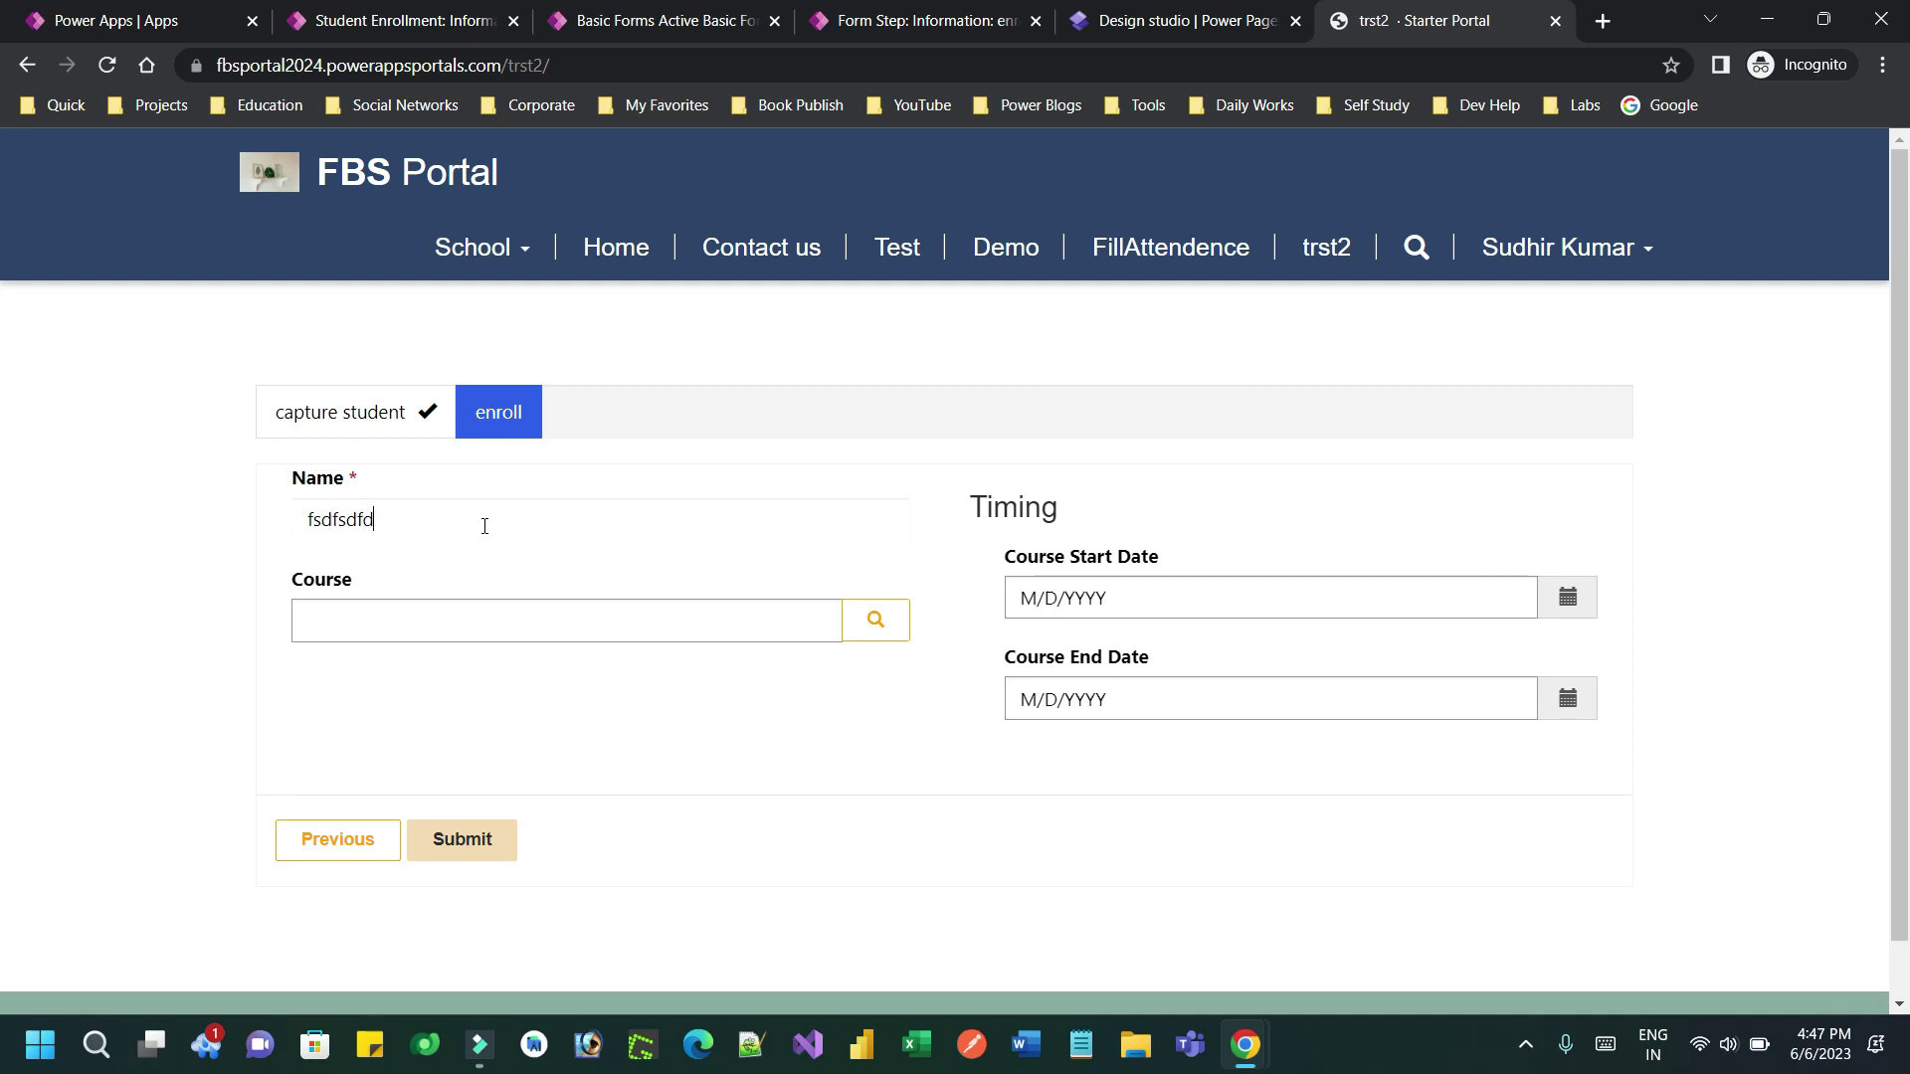
{"action": "left_click", "coordinate": [1127, 600]}
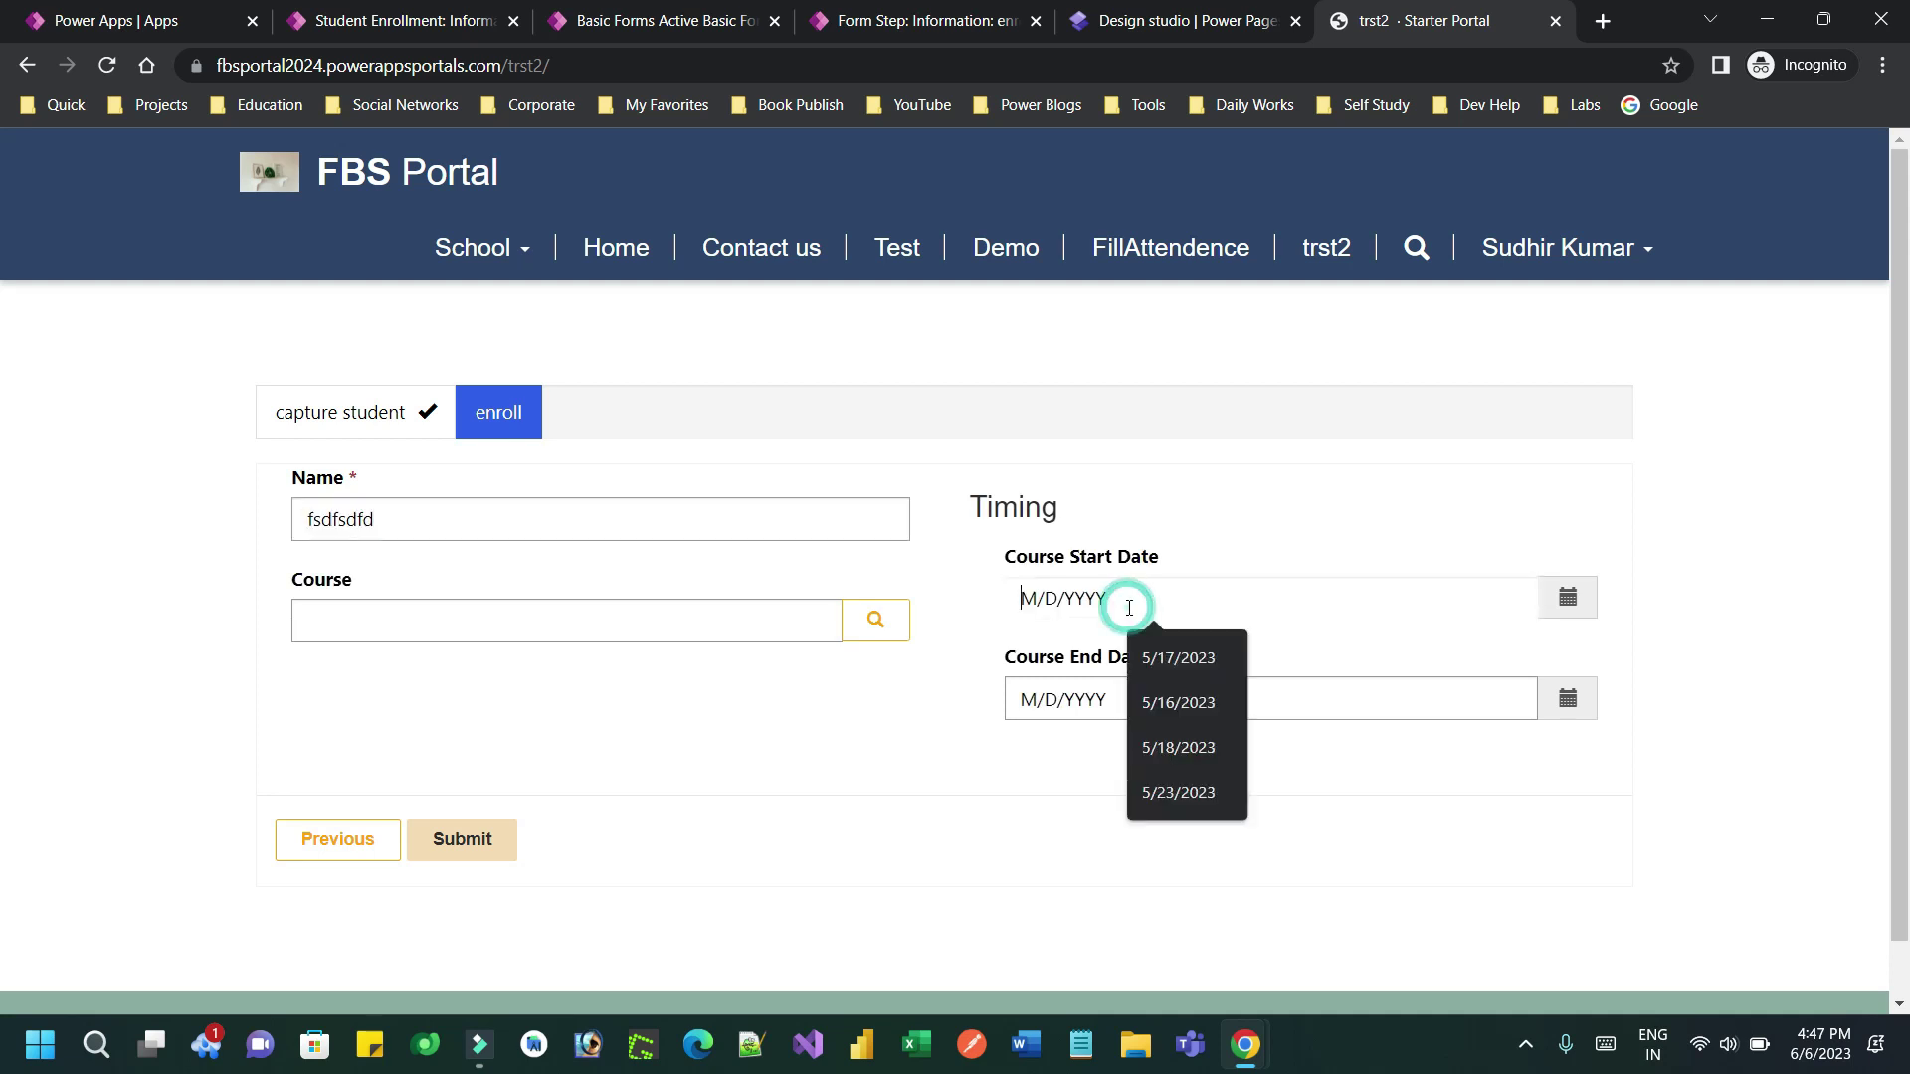
{"action": "left_click", "coordinate": [1150, 656]}
{"action": "left_click", "coordinate": [1151, 695]}
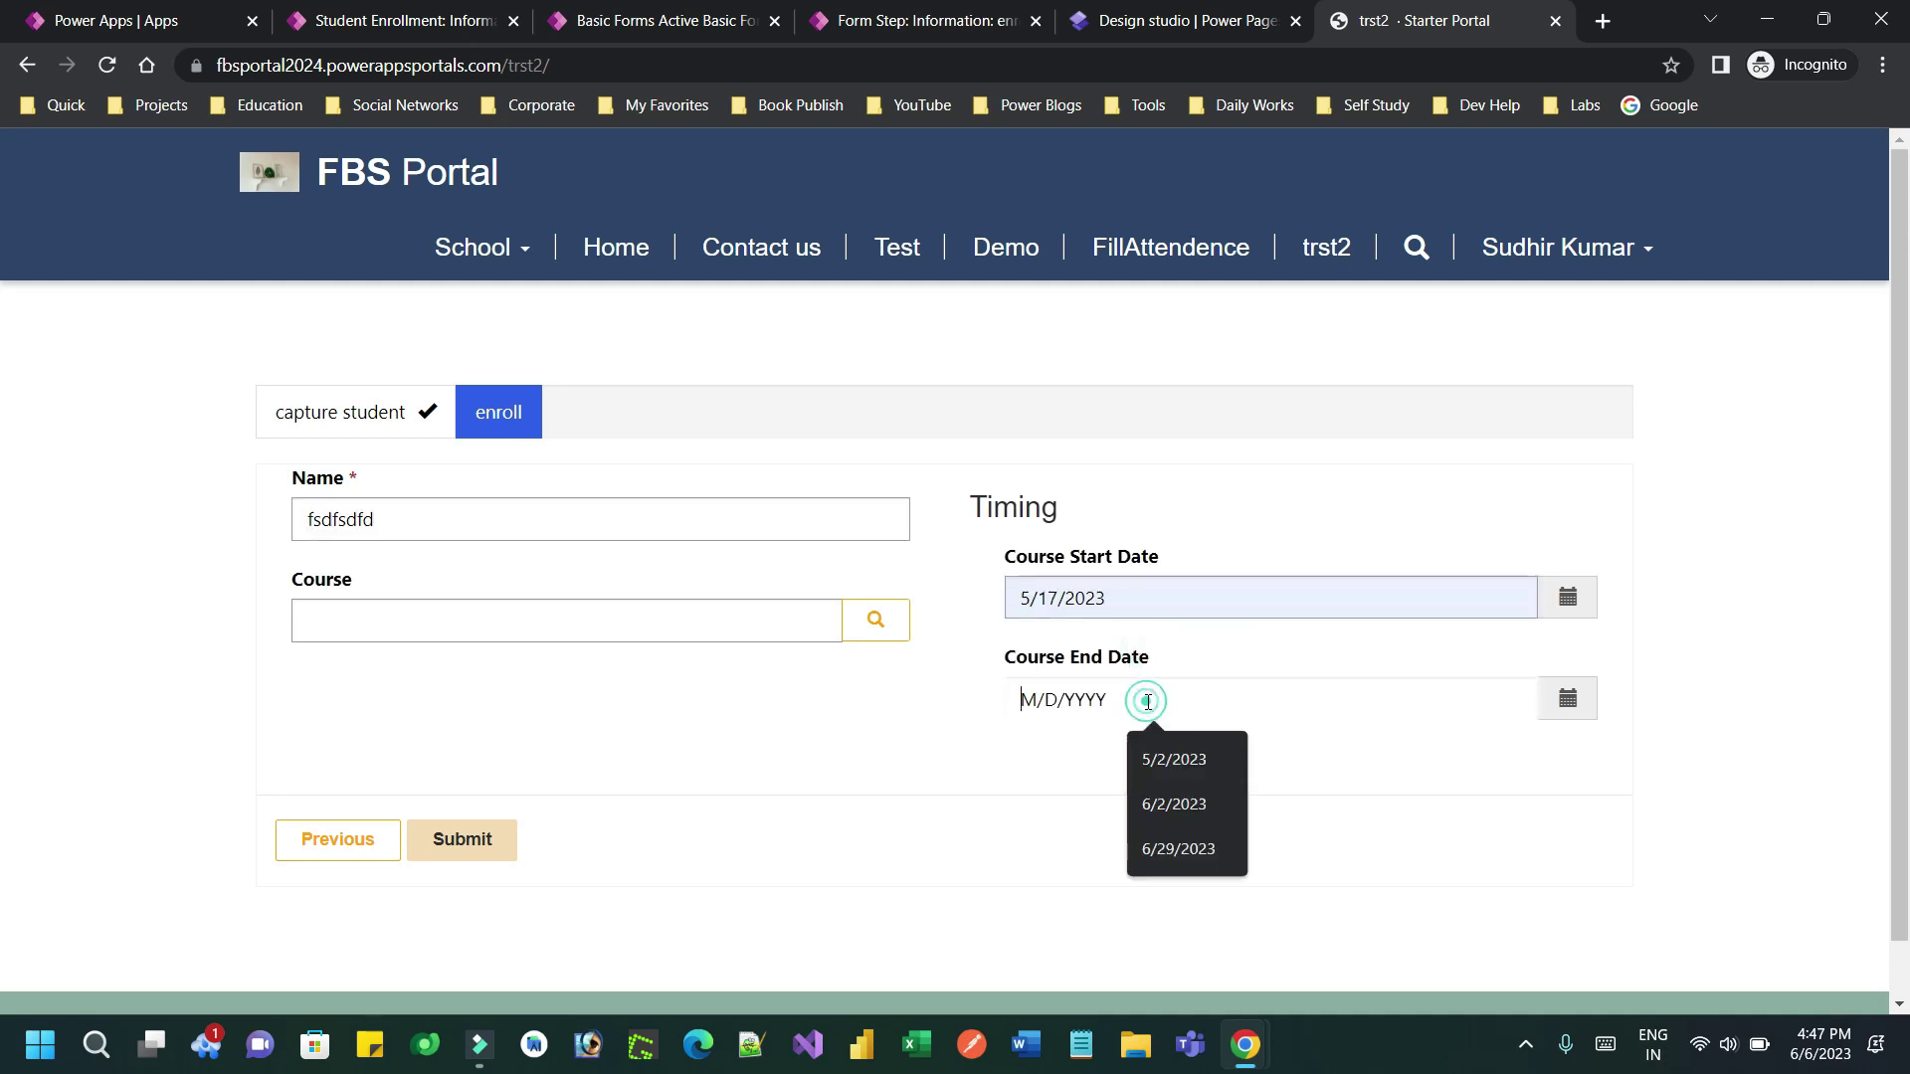
{"action": "left_click", "coordinate": [1164, 800]}
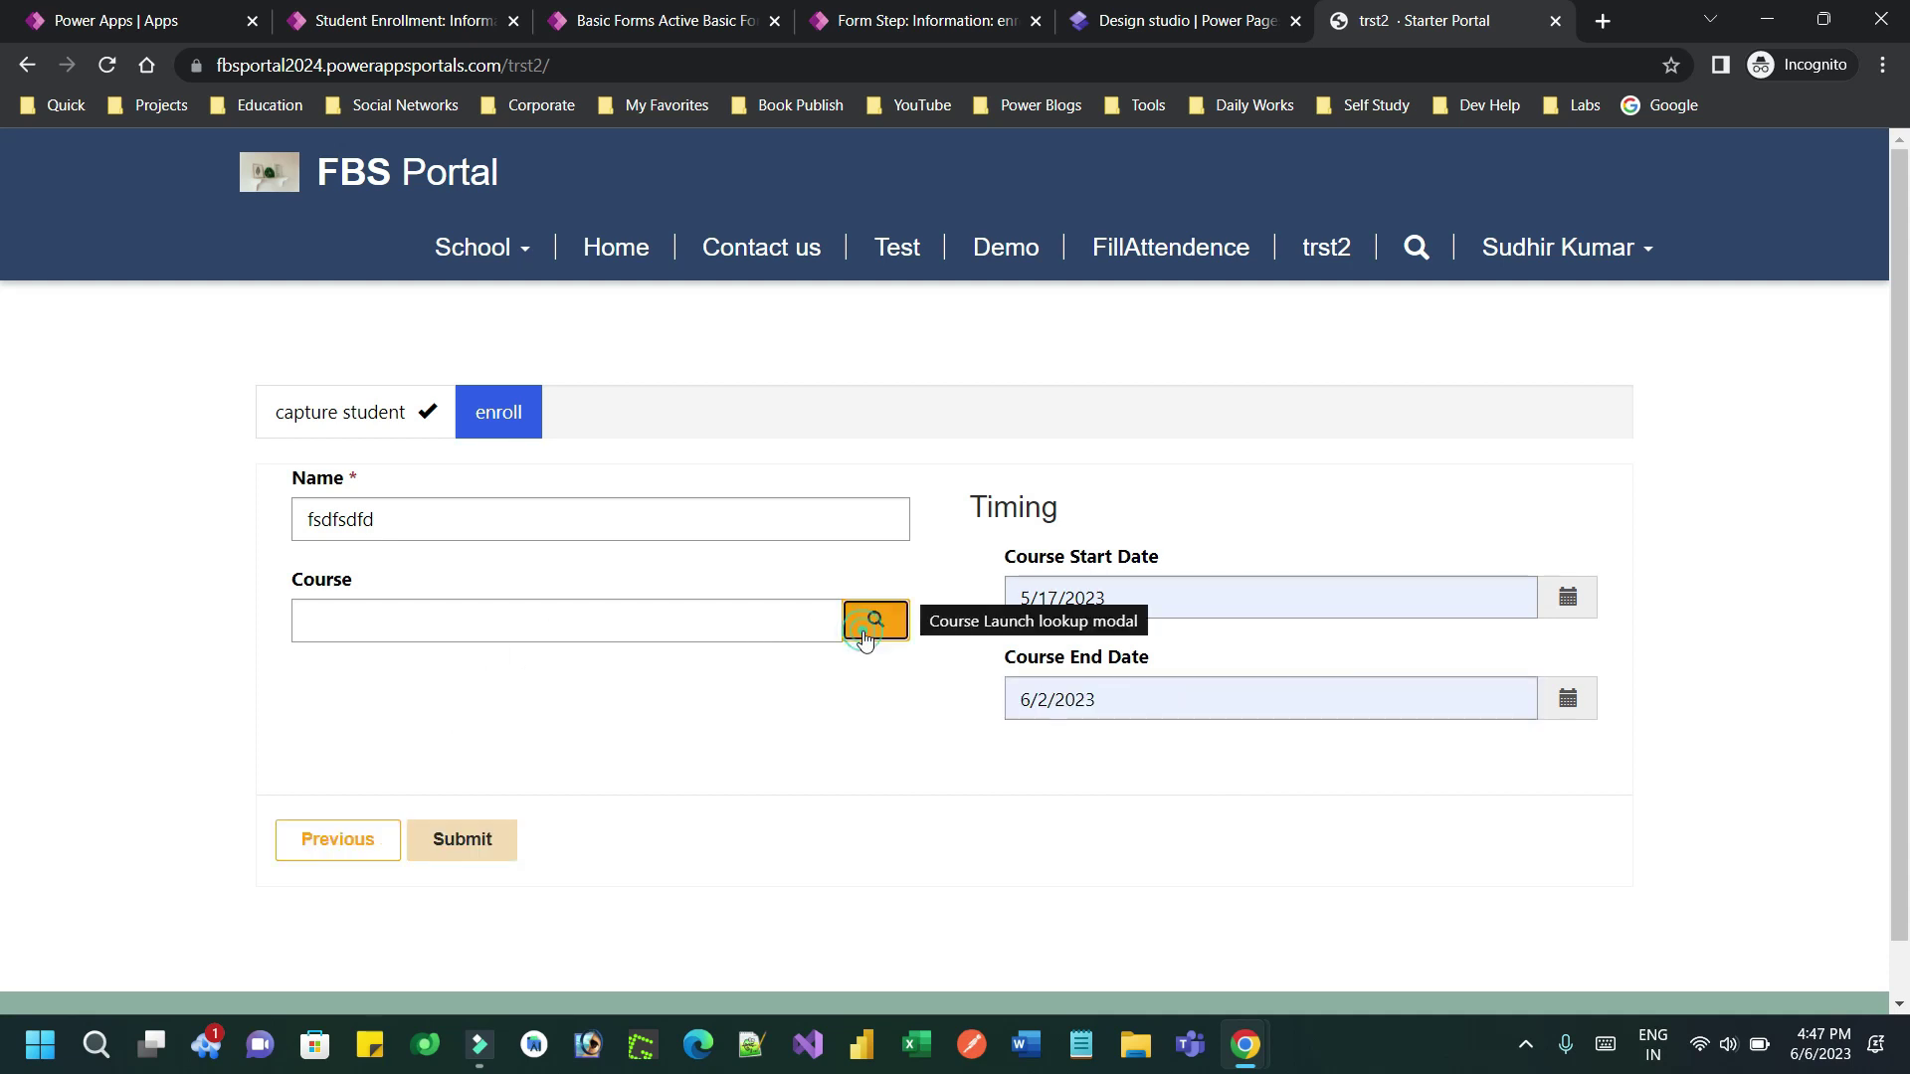
{"action": "left_click", "coordinate": [871, 620]}
{"action": "left_click_drag", "start_coordinate": [575, 519], "coordinate": [1117, 725]}
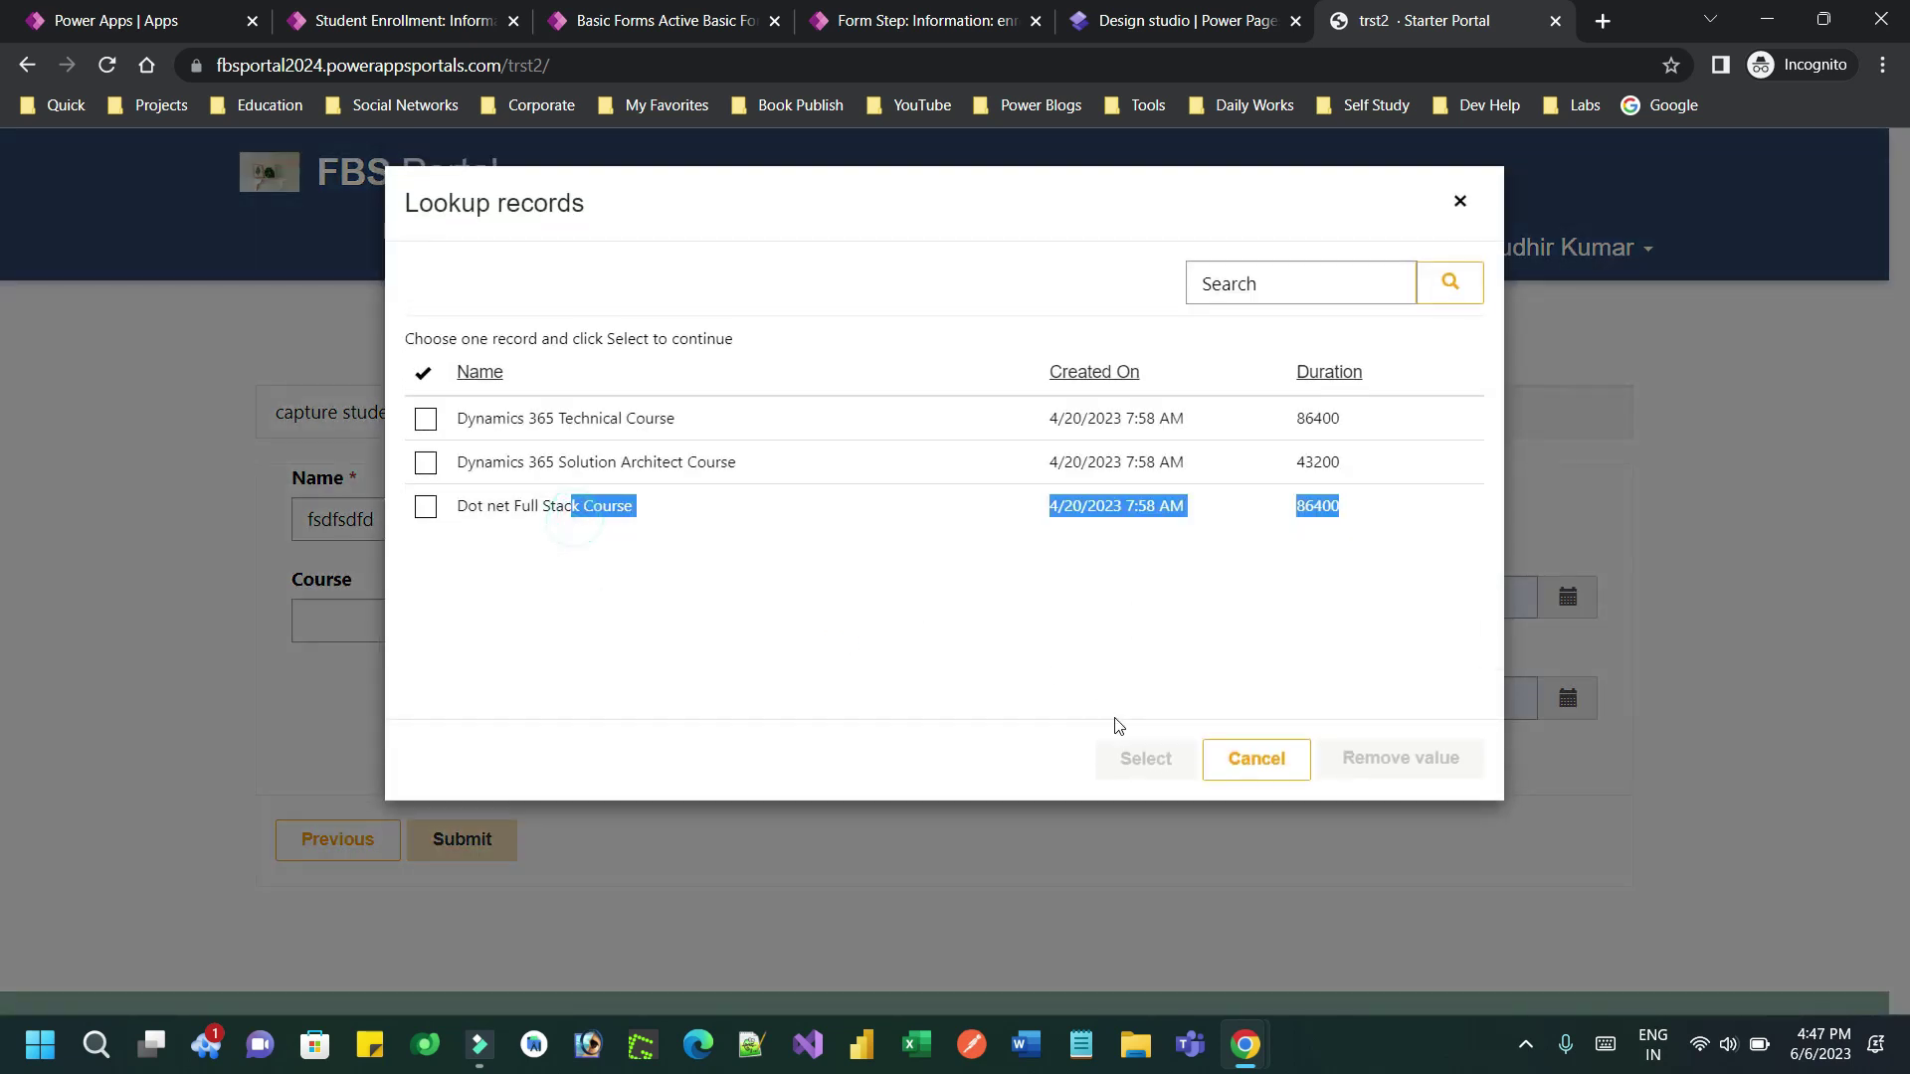
{"action": "left_click", "coordinate": [426, 506]}
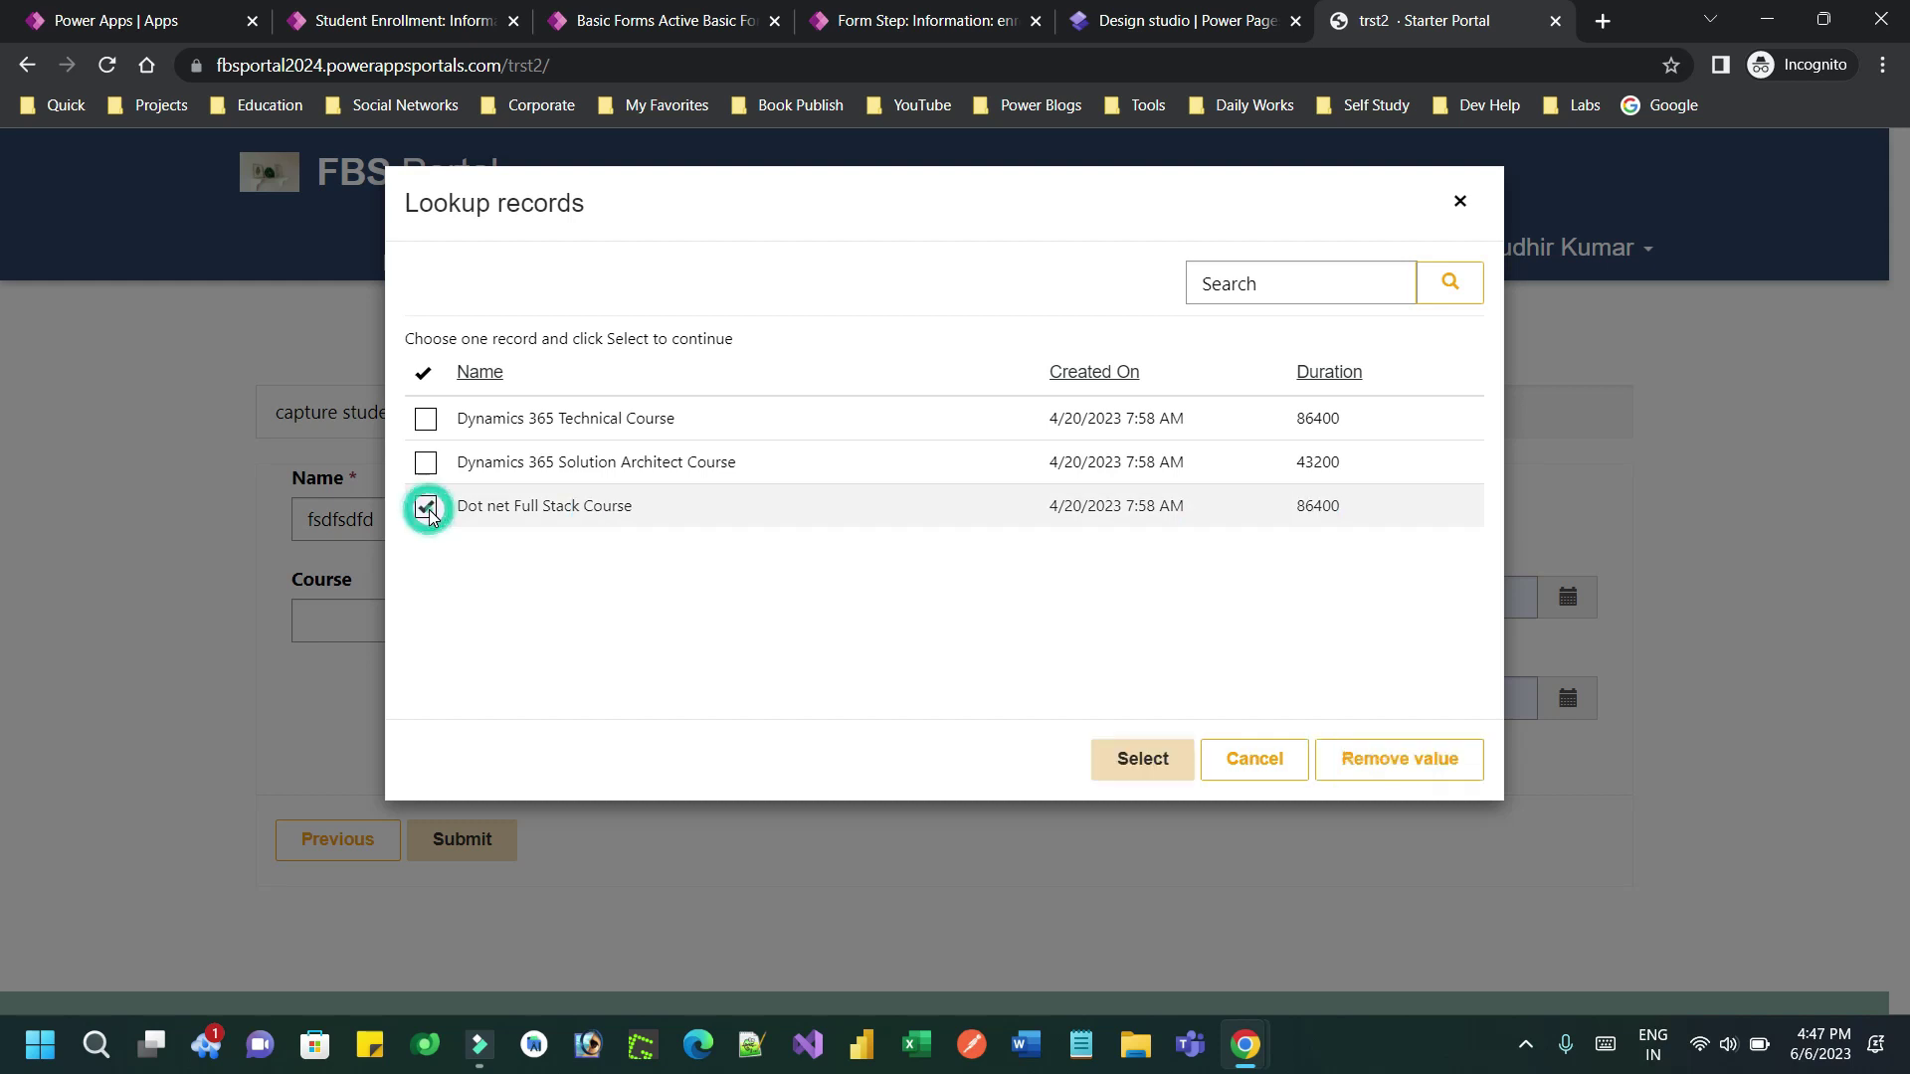
{"action": "left_click", "coordinate": [1105, 759]}
{"action": "left_click", "coordinate": [442, 836]}
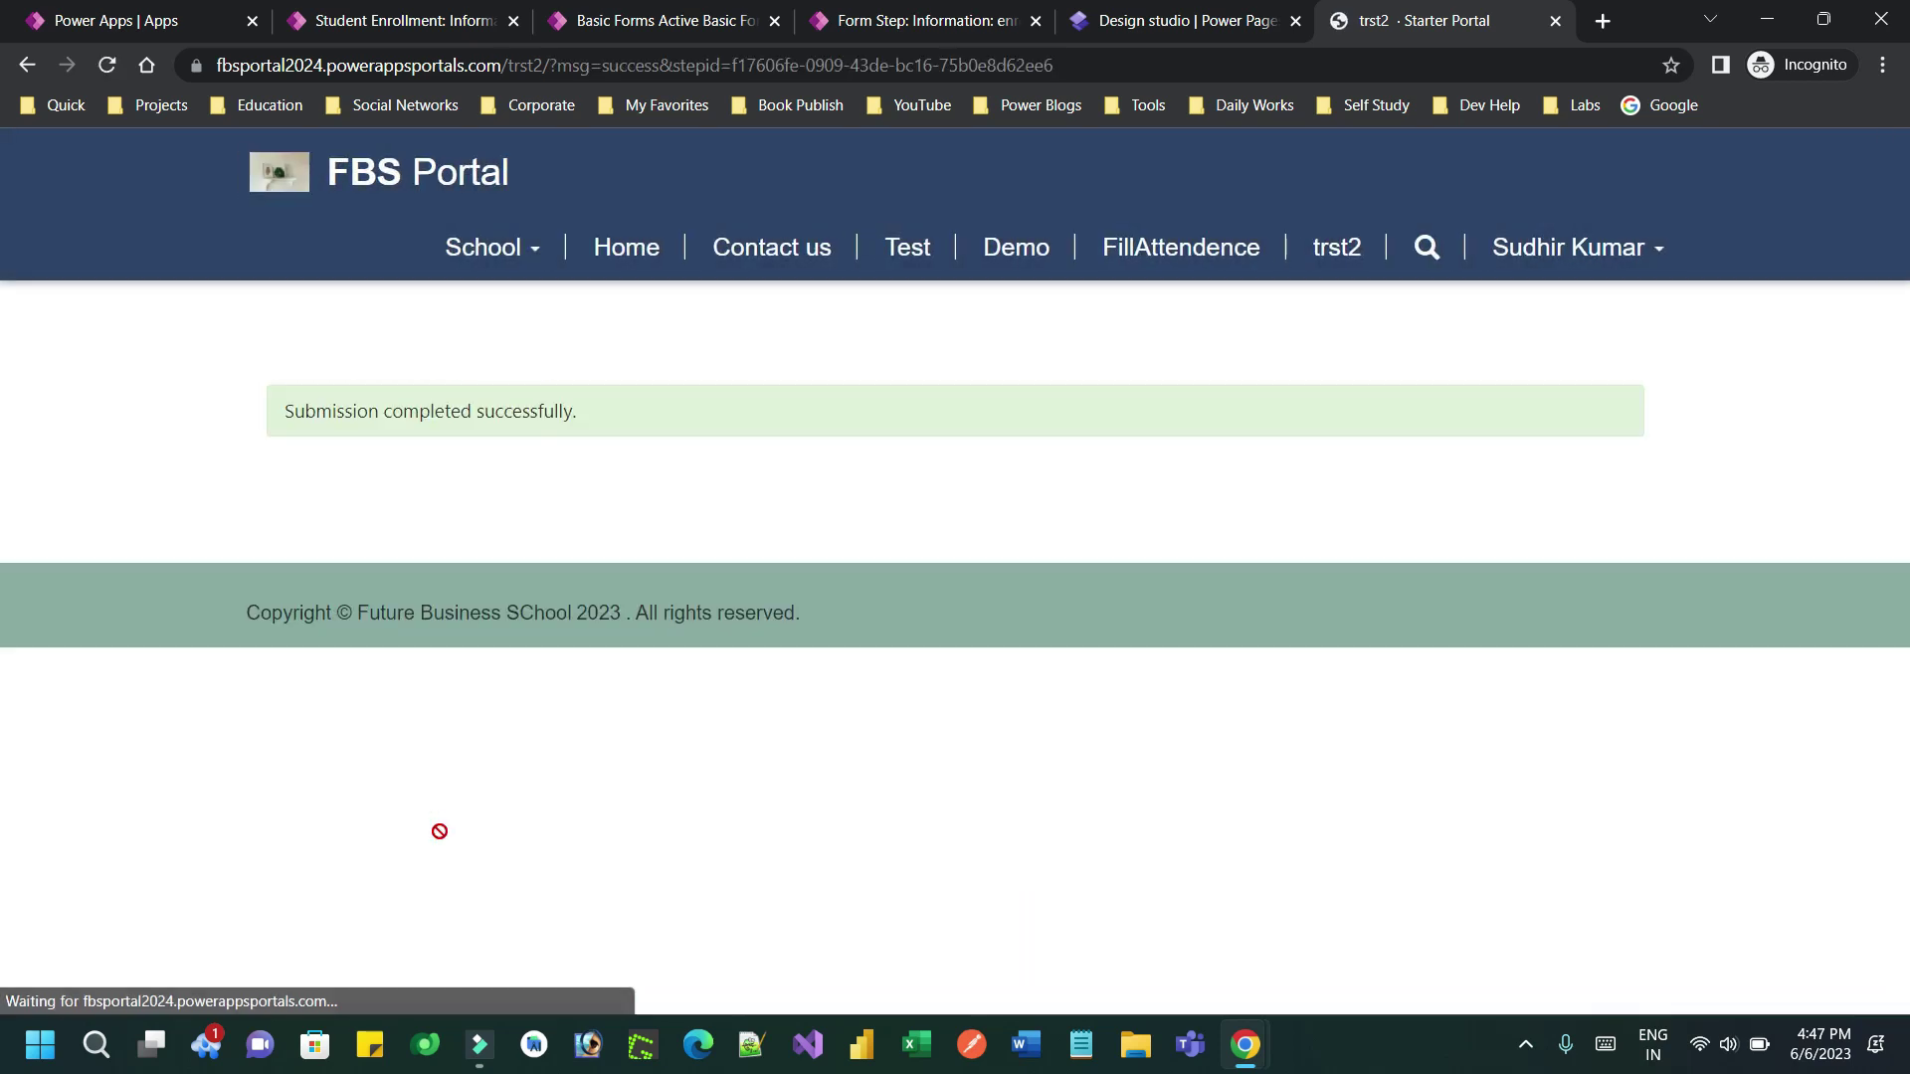
Reload the trst2 form for a new entry and enter the student's name
{"action": "left_click", "coordinate": [1317, 251]}
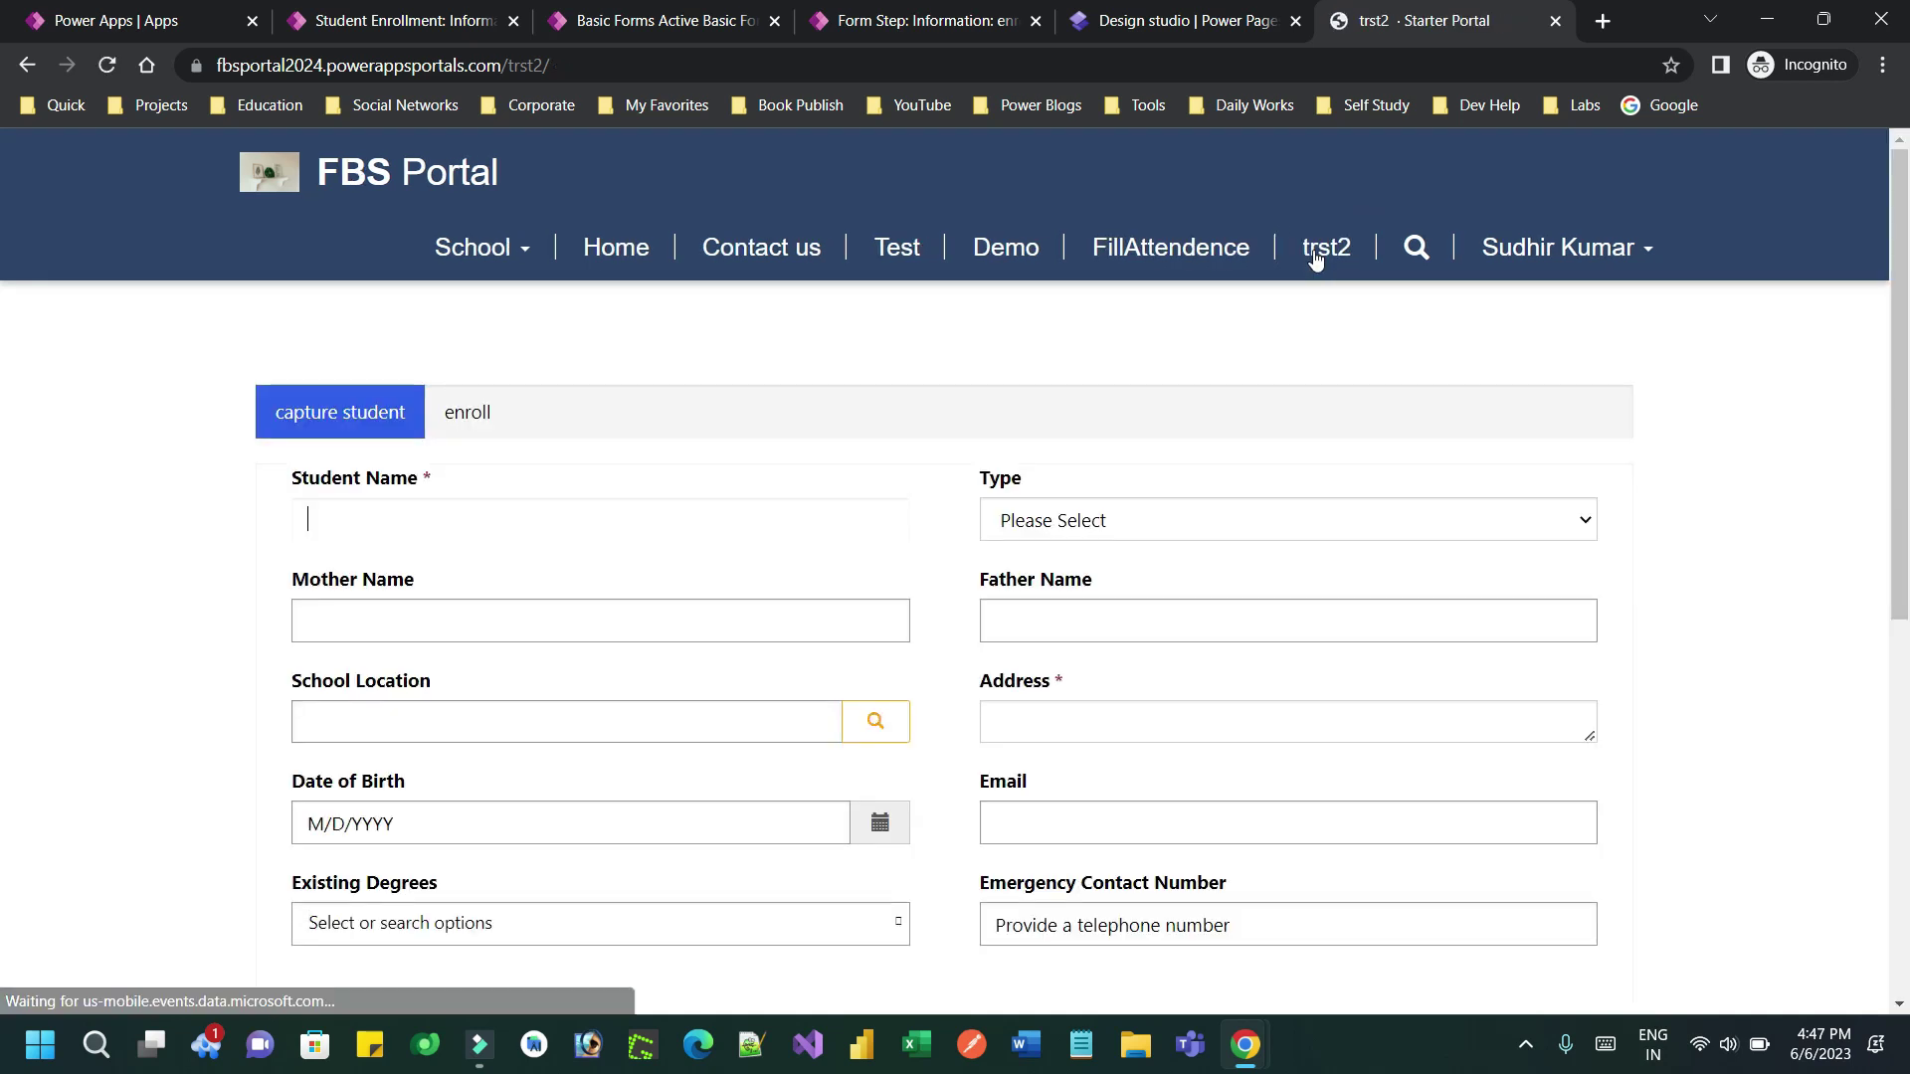
{"action": "left_click", "coordinate": [413, 535]}
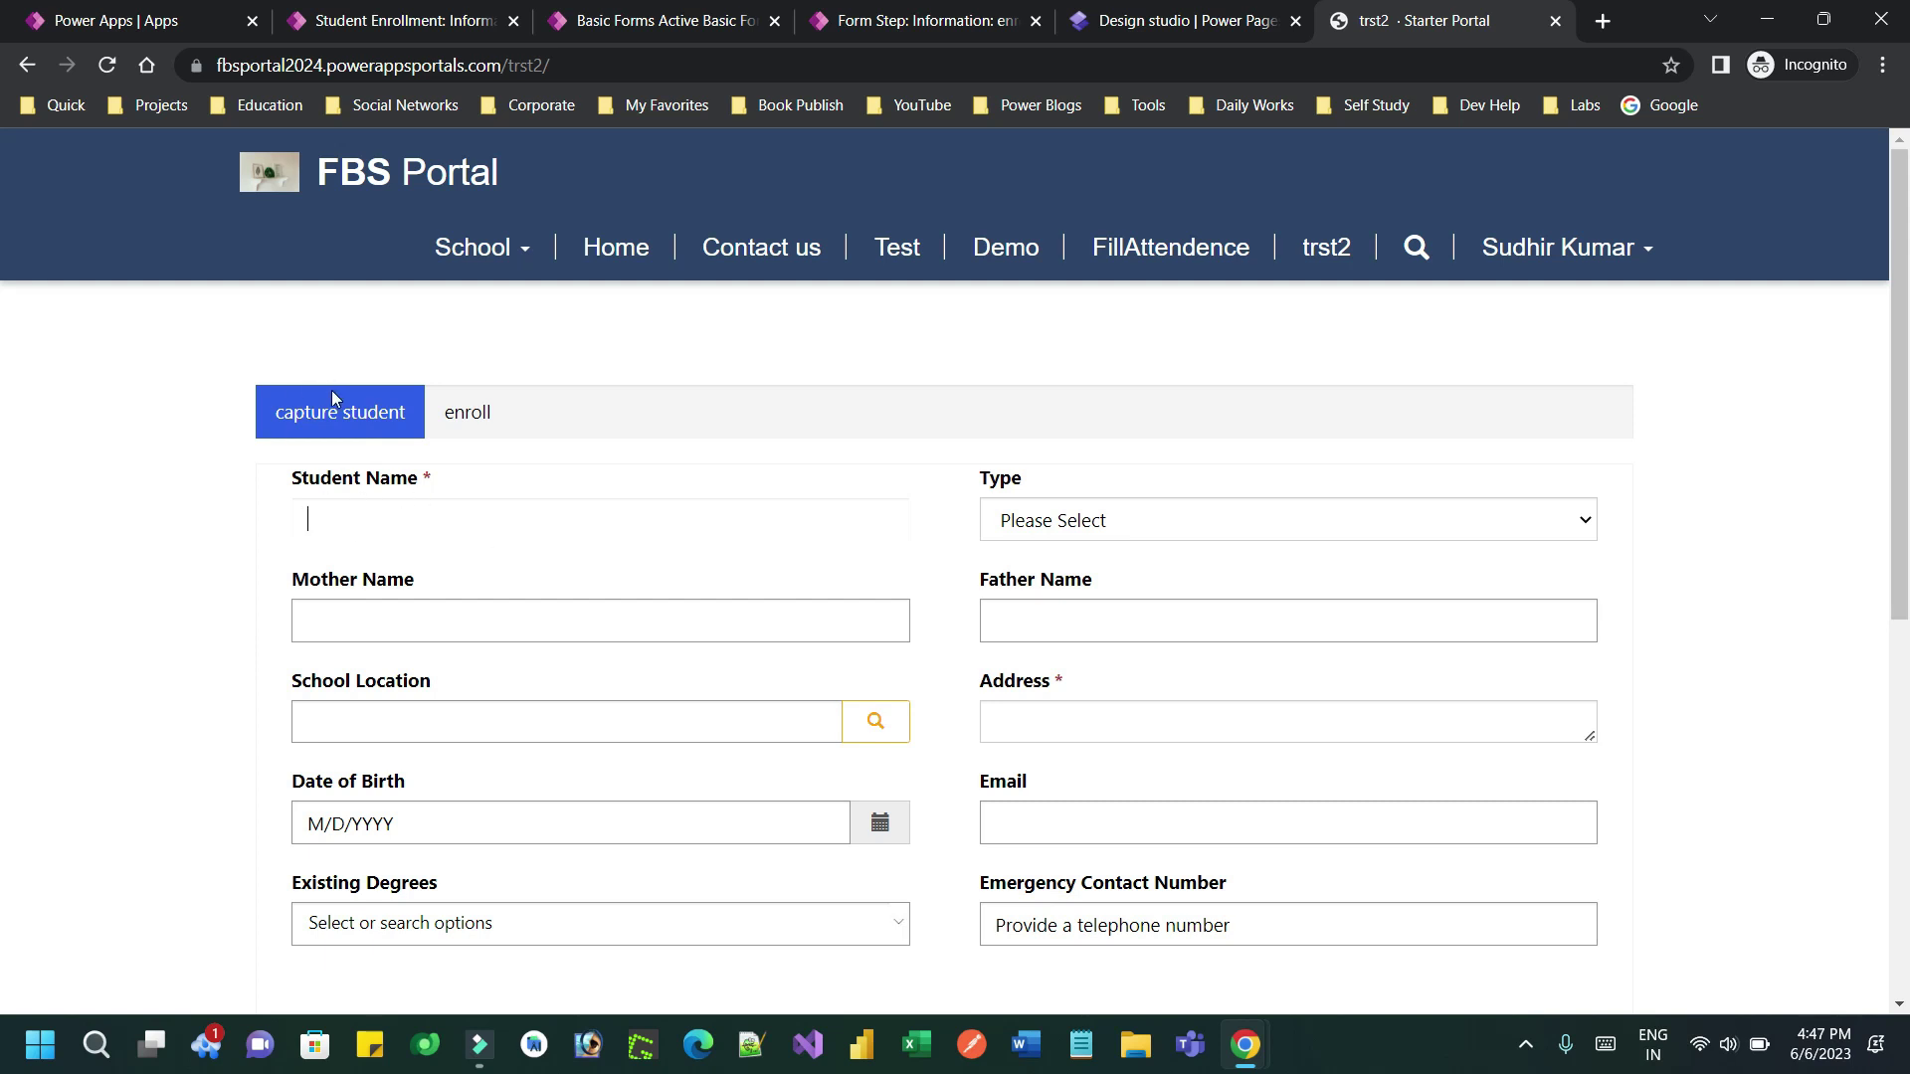
{"action": "left_click", "coordinate": [420, 513]}
{"action": "type", "text": "aj"}
{"action": "key", "text": "BackSpace"}
{"action": "key", "text": "BackSpace"}
{"action": "key", "text": "BackSpace"}
{"action": "key", "text": "BackSpace"}
{"action": "key", "text": "BackSpace"}
{"action": "key", "text": "BackSpace"}
{"action": "type", "text": "Bedfo"}
Set the student Type to Premium, fill in a father name, and set the address to London
{"action": "left_click", "coordinate": [1041, 520]}
{"action": "left_click", "coordinate": [1047, 607]}
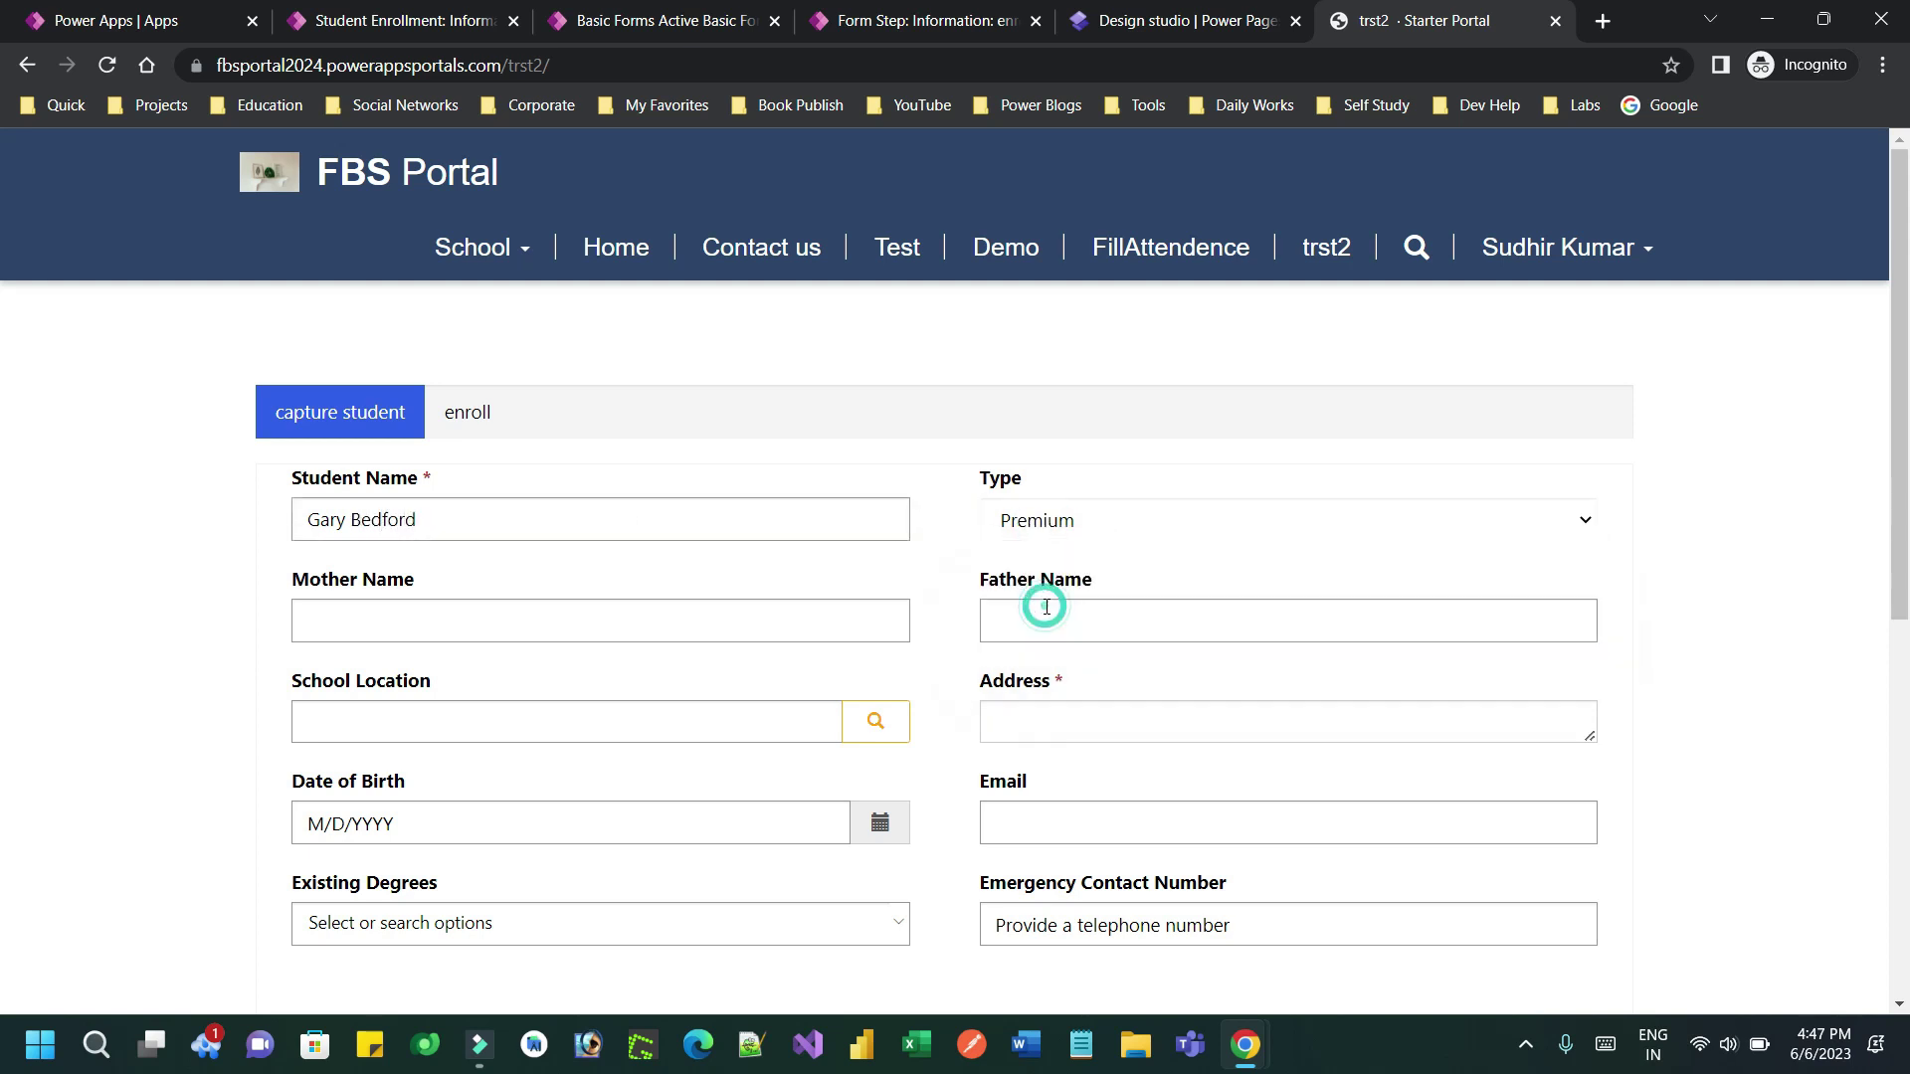
{"action": "left_click", "coordinate": [1074, 622]}
{"action": "type", "text": "fsdfsdfsdf"}
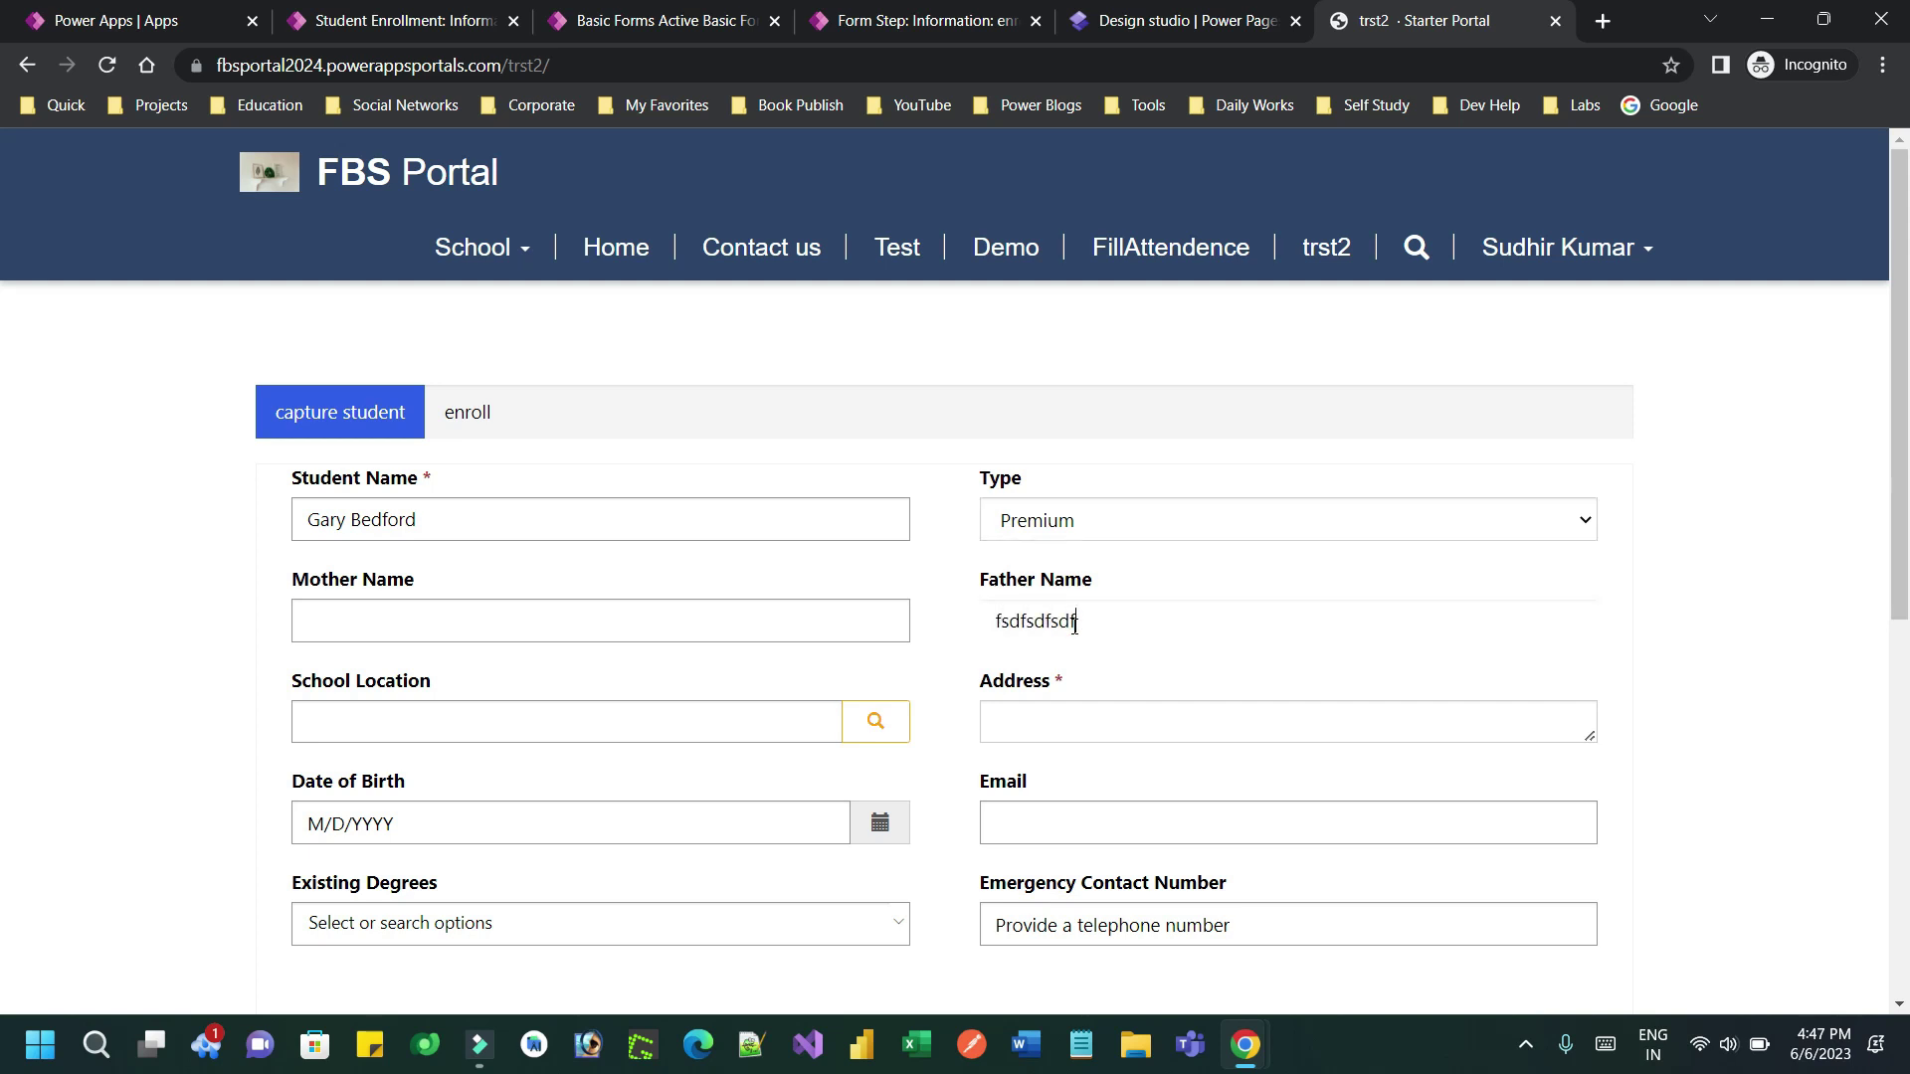
{"action": "left_click", "coordinate": [1050, 739]}
{"action": "type", "text": "fsdfdsf"}
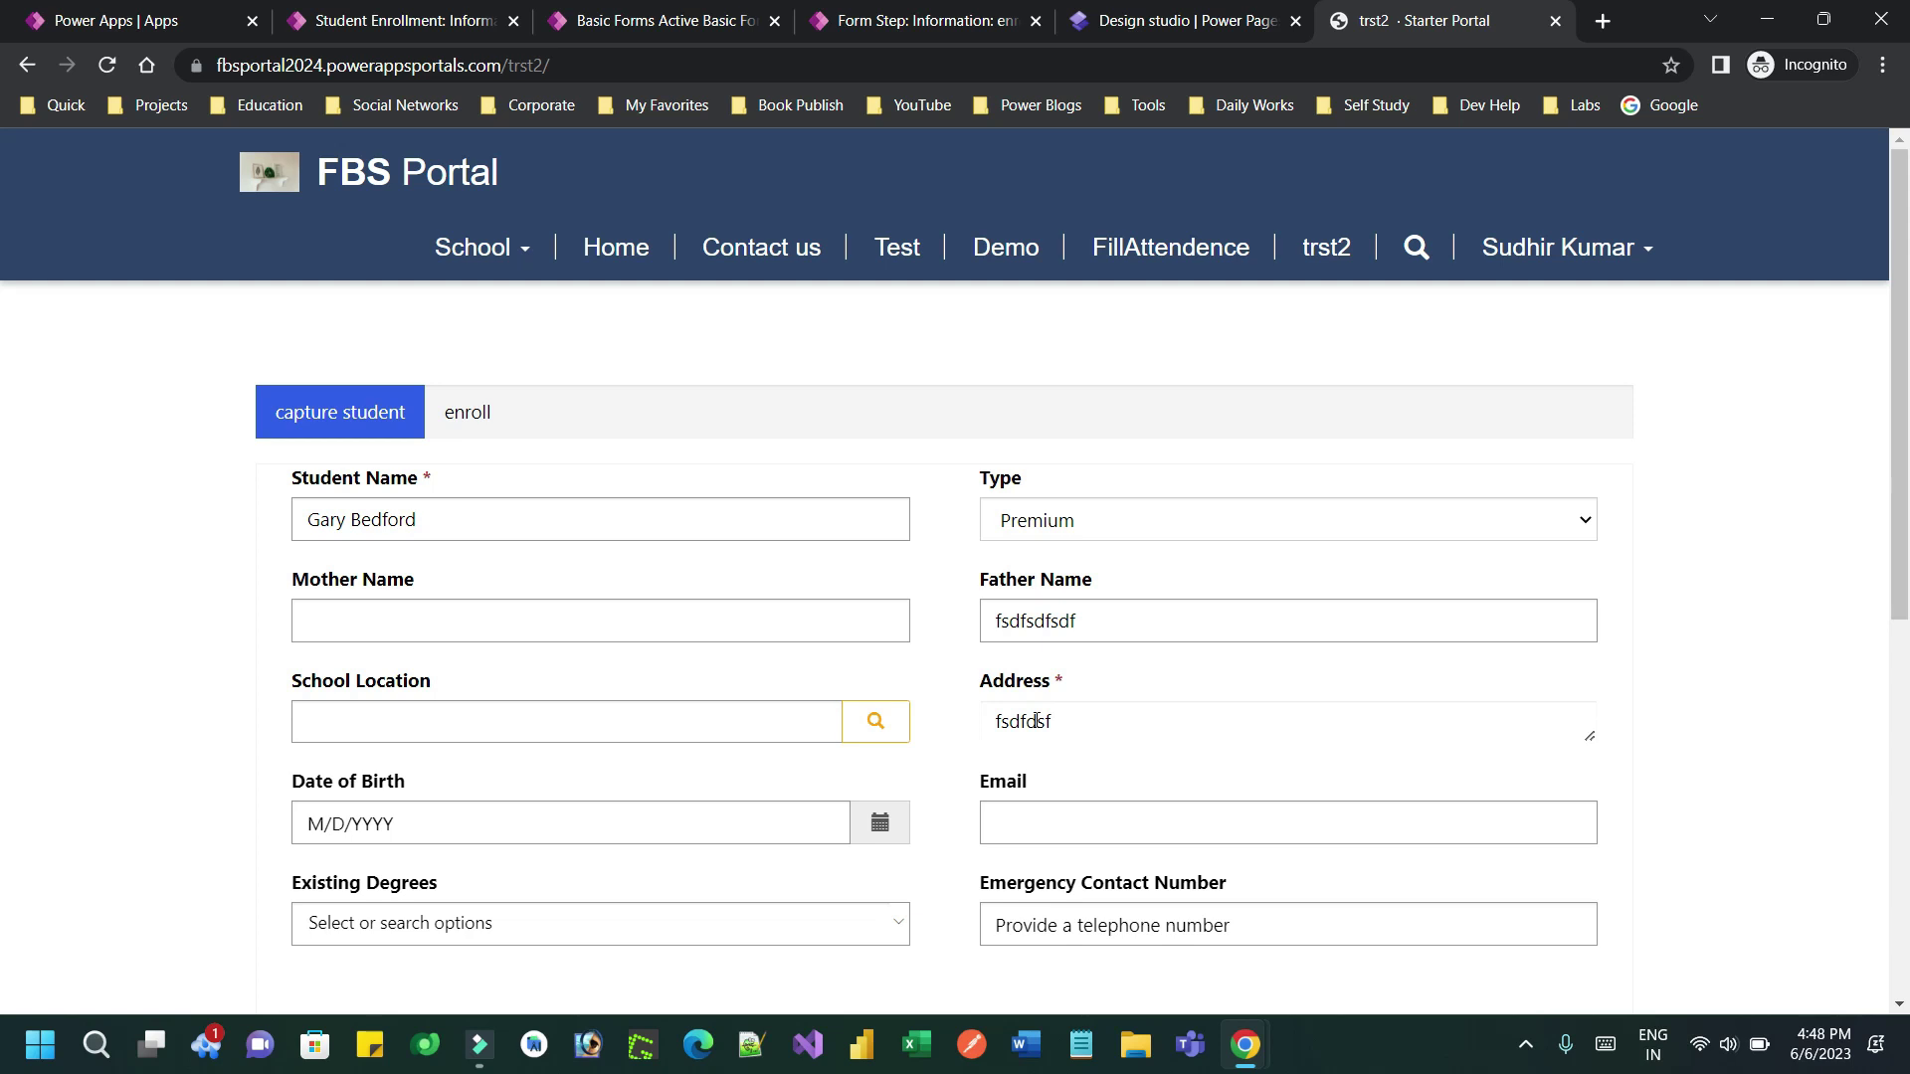
{"action": "double_click", "coordinate": [1035, 720]}
{"action": "type", "text": "London"}
Advance the multistep form to its enroll step with Next
{"action": "scroll", "coordinate": [2, 443], "scroll_direction": "down", "scroll_amount": 7}
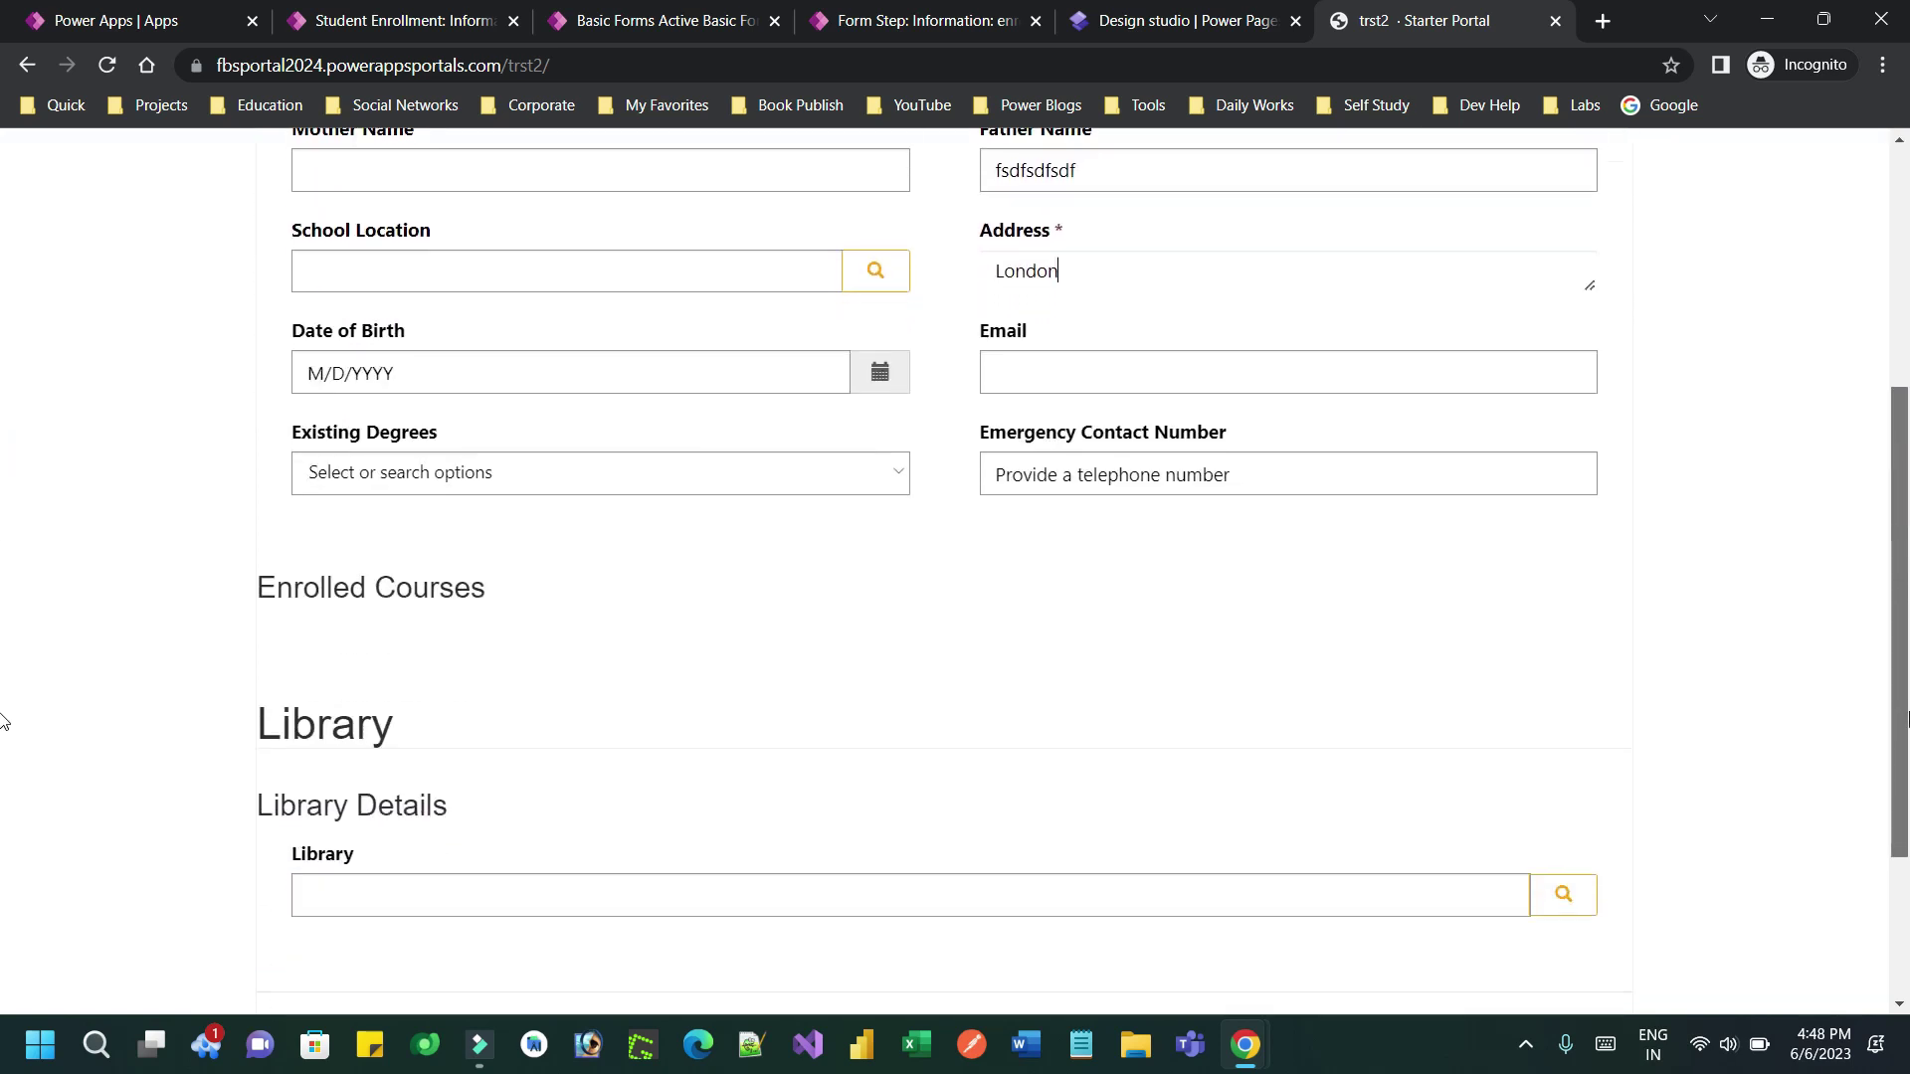
{"action": "scroll", "coordinate": [2, 796], "scroll_direction": "up", "scroll_amount": 2}
{"action": "left_click", "coordinate": [329, 952]}
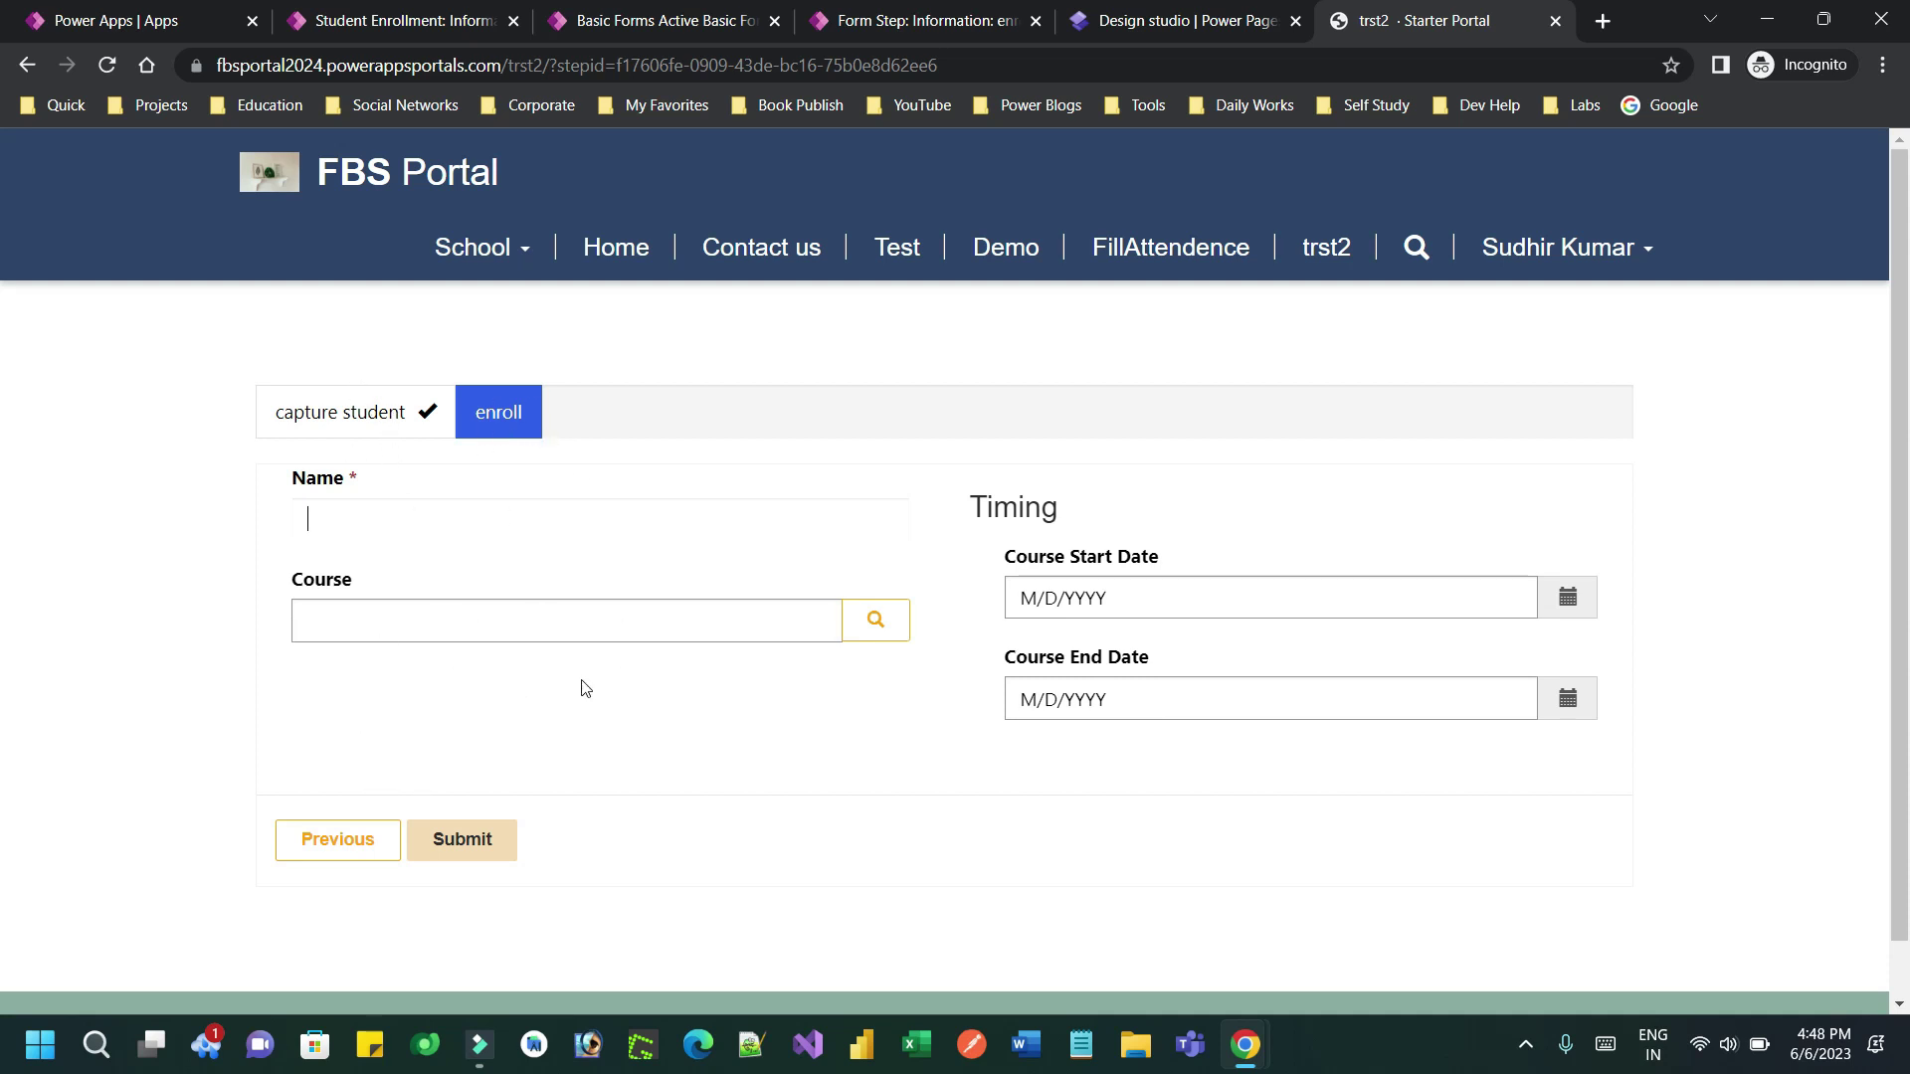
Enter an enrollment name and select Dynamics 365 Technical Course from the Course lookup
{"action": "left_click", "coordinate": [406, 522]}
{"action": "type", "text": "Course for GAry"}
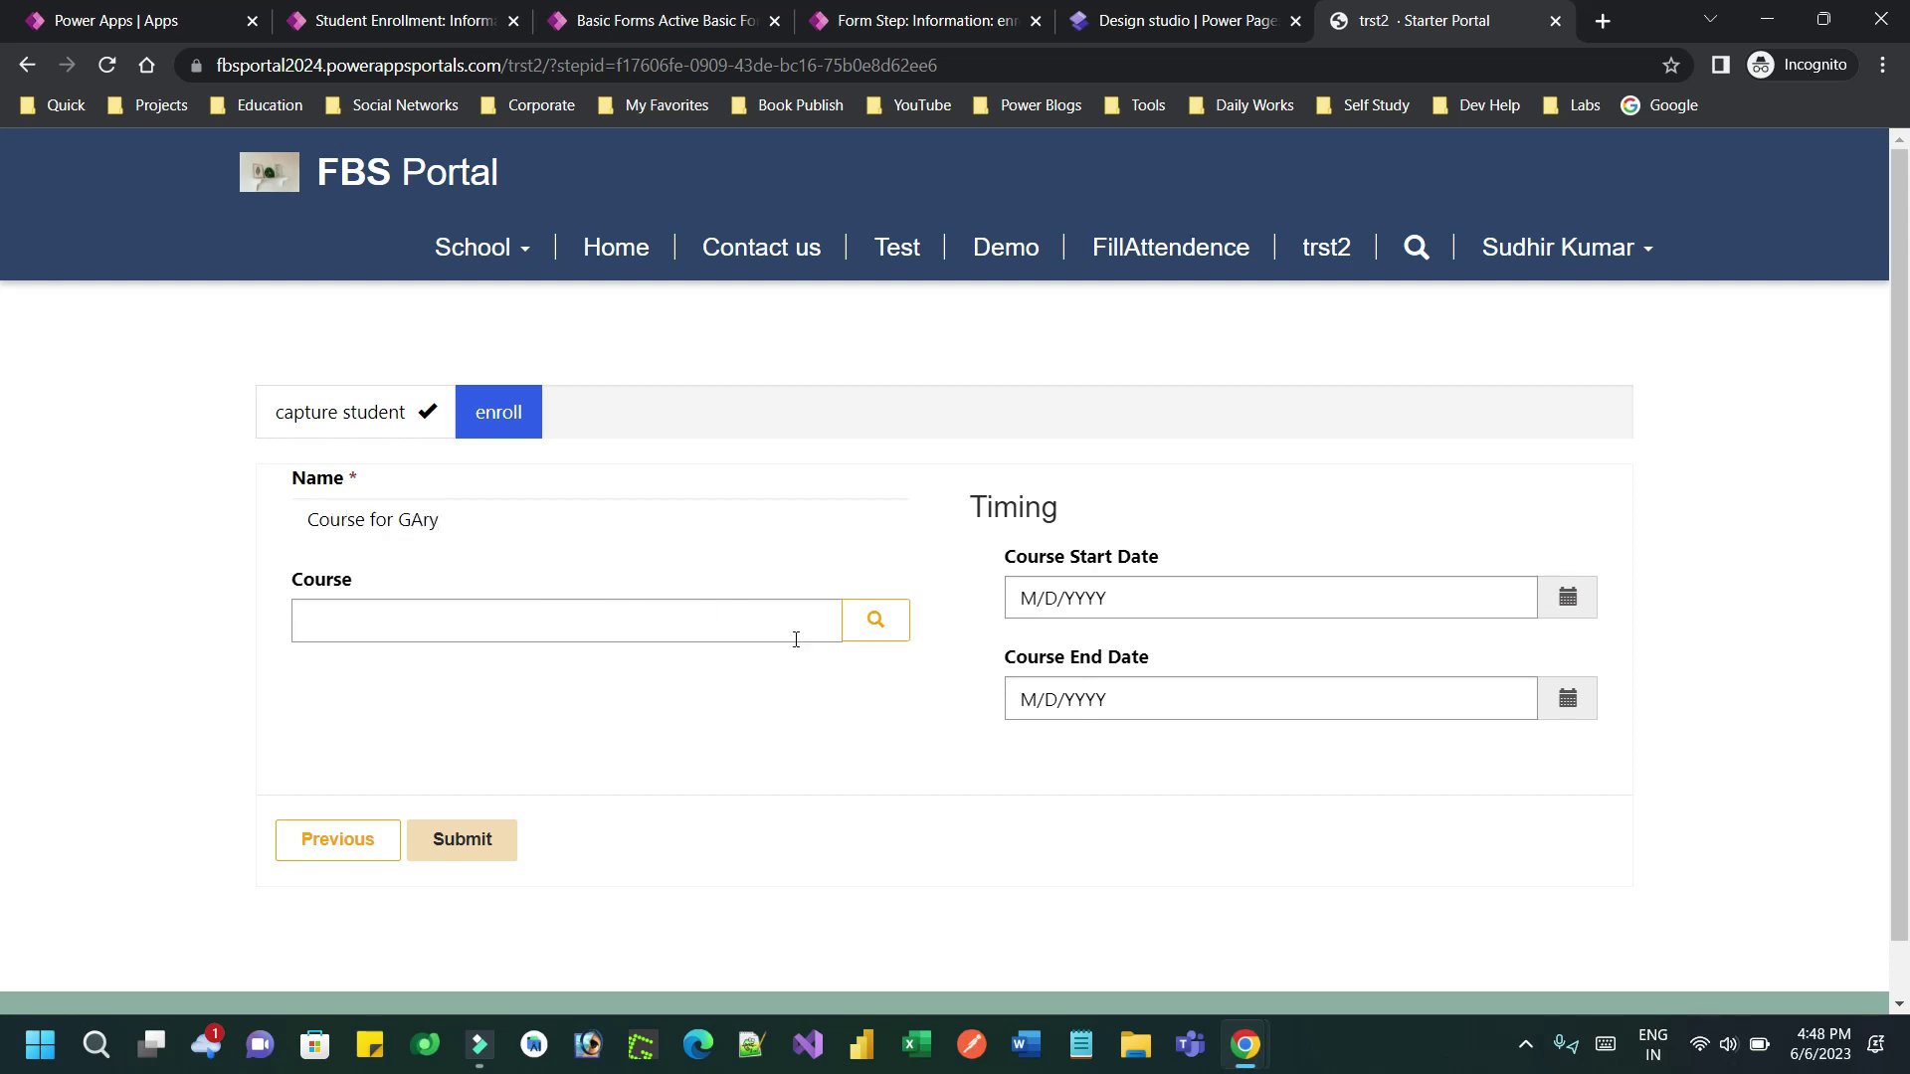
{"action": "left_click", "coordinate": [875, 619]}
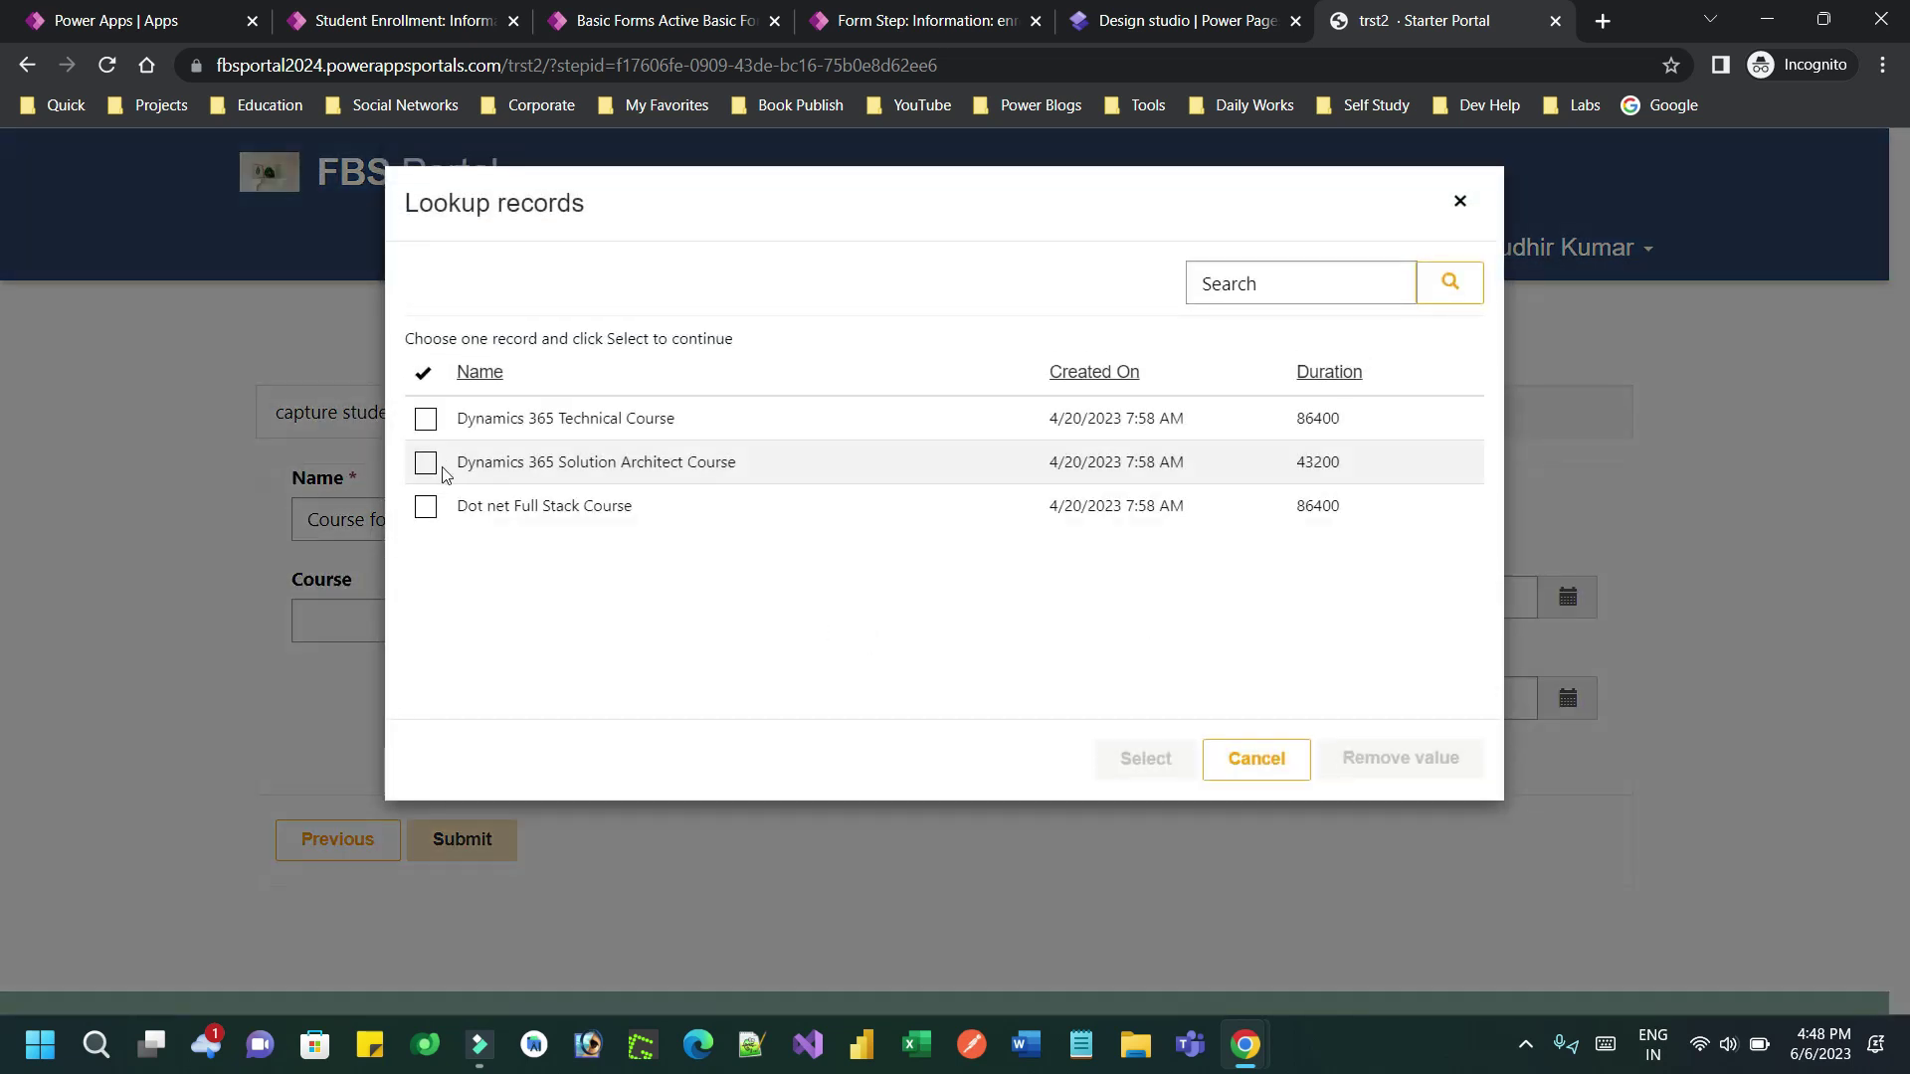
{"action": "left_click", "coordinate": [426, 419]}
{"action": "left_click", "coordinate": [1142, 762]}
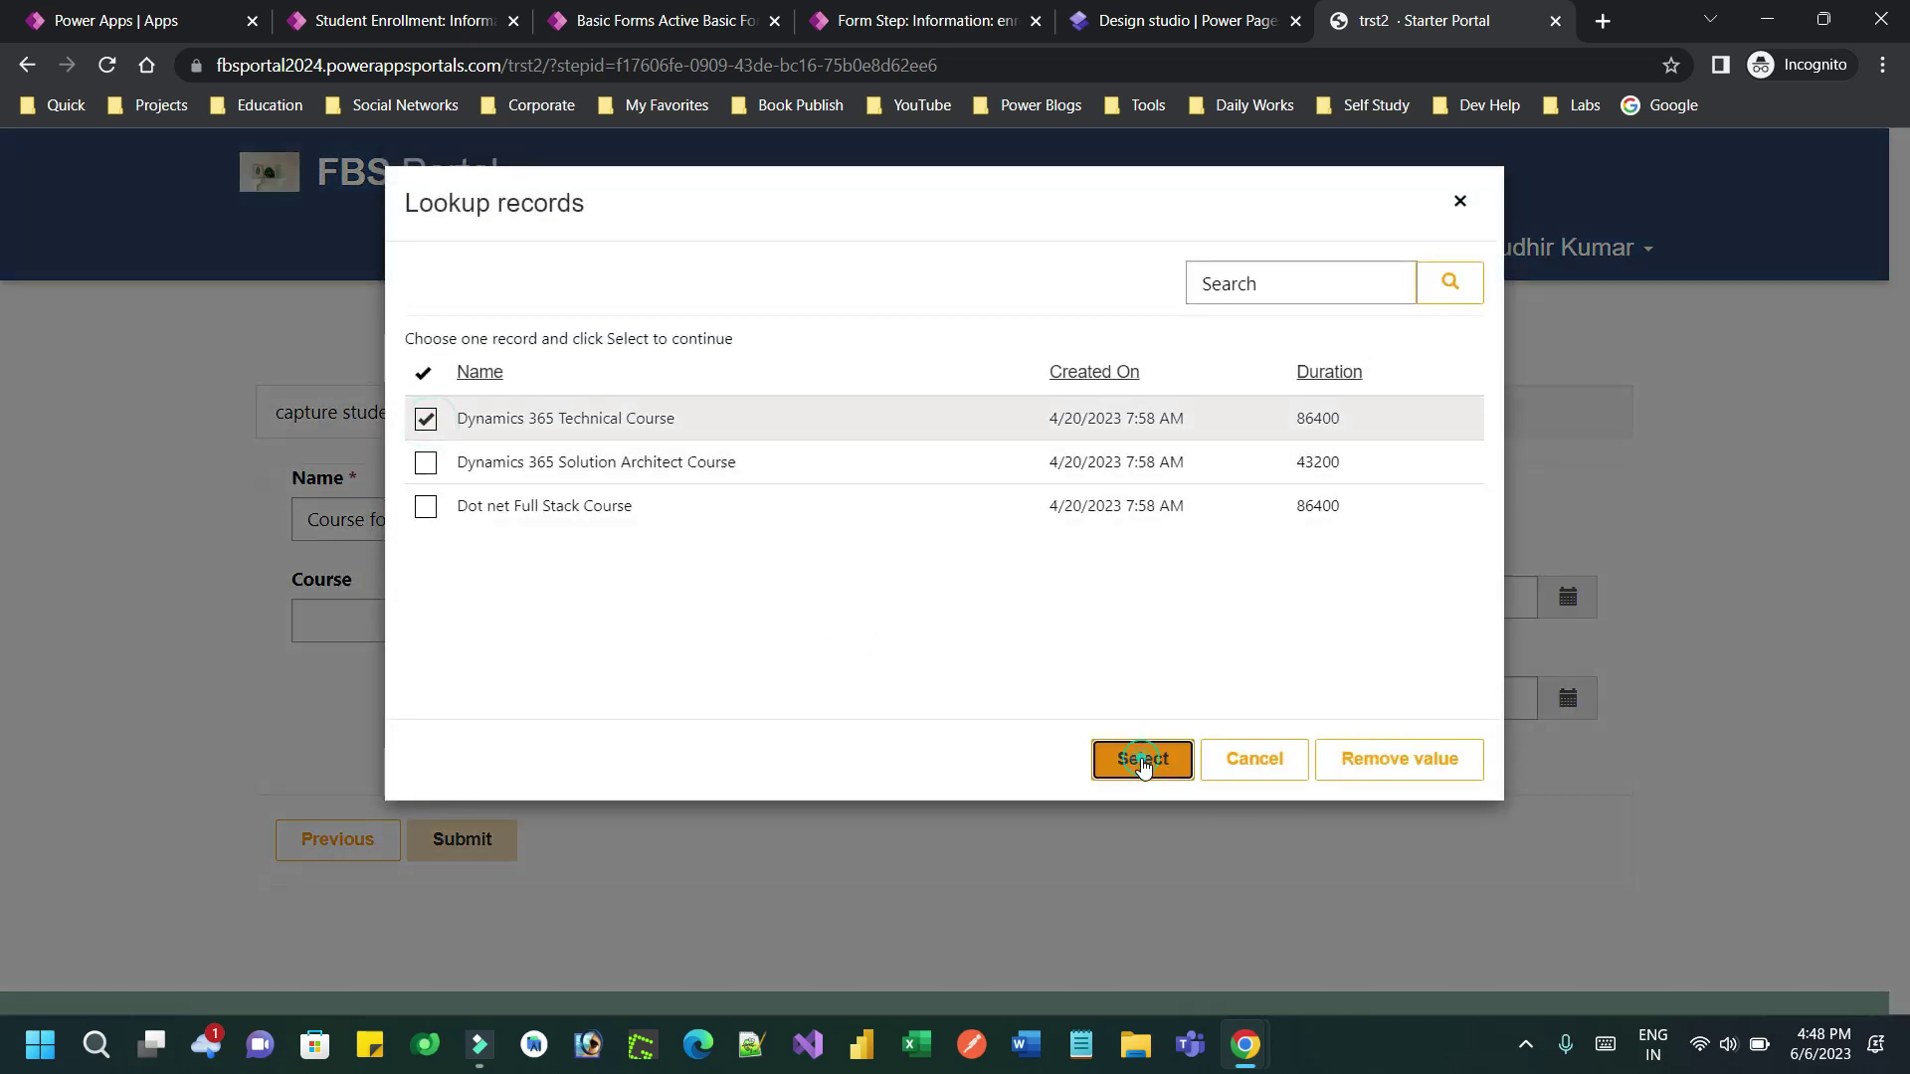
Set the course dates to 6/6/2023 through 6/15/2023 and submit the enrollment
{"action": "left_click", "coordinate": [1568, 600]}
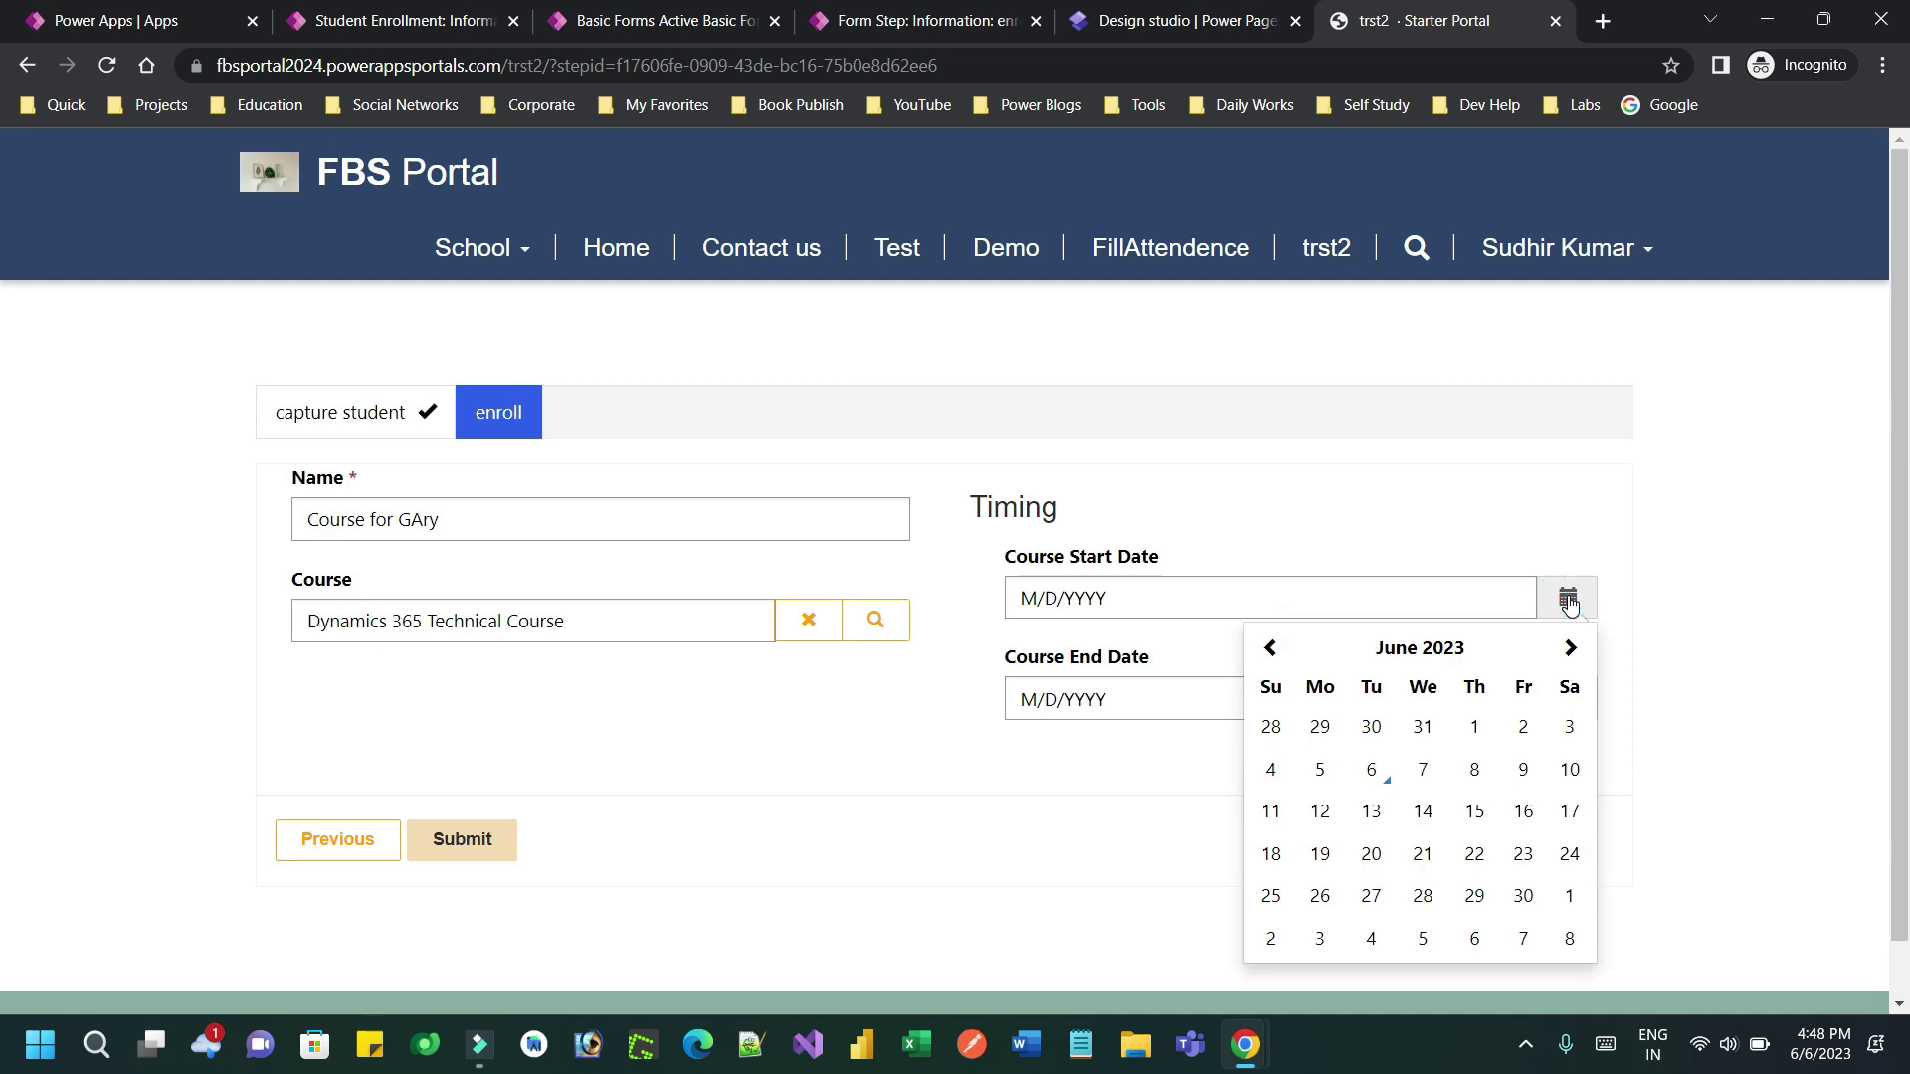
{"action": "left_click", "coordinate": [1371, 771]}
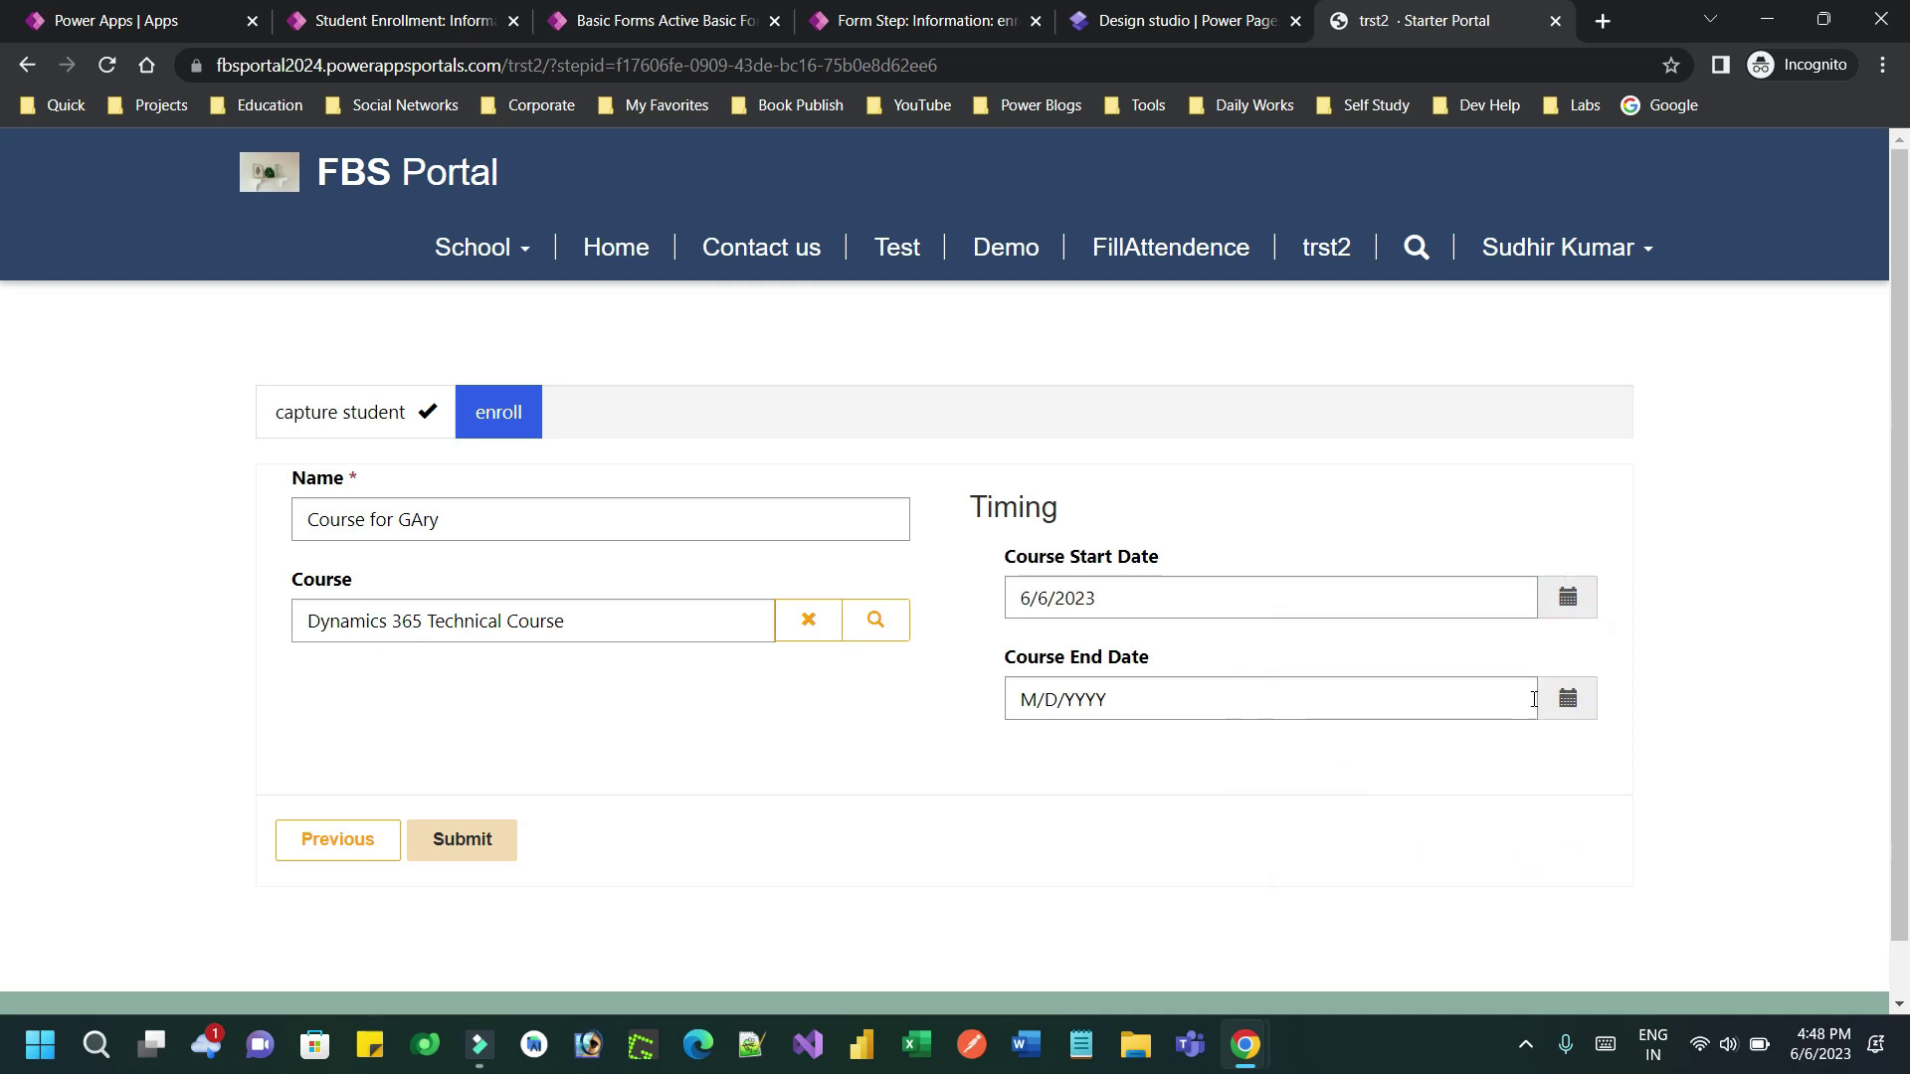
{"action": "left_click", "coordinate": [1568, 699]}
{"action": "left_click", "coordinate": [1470, 910]}
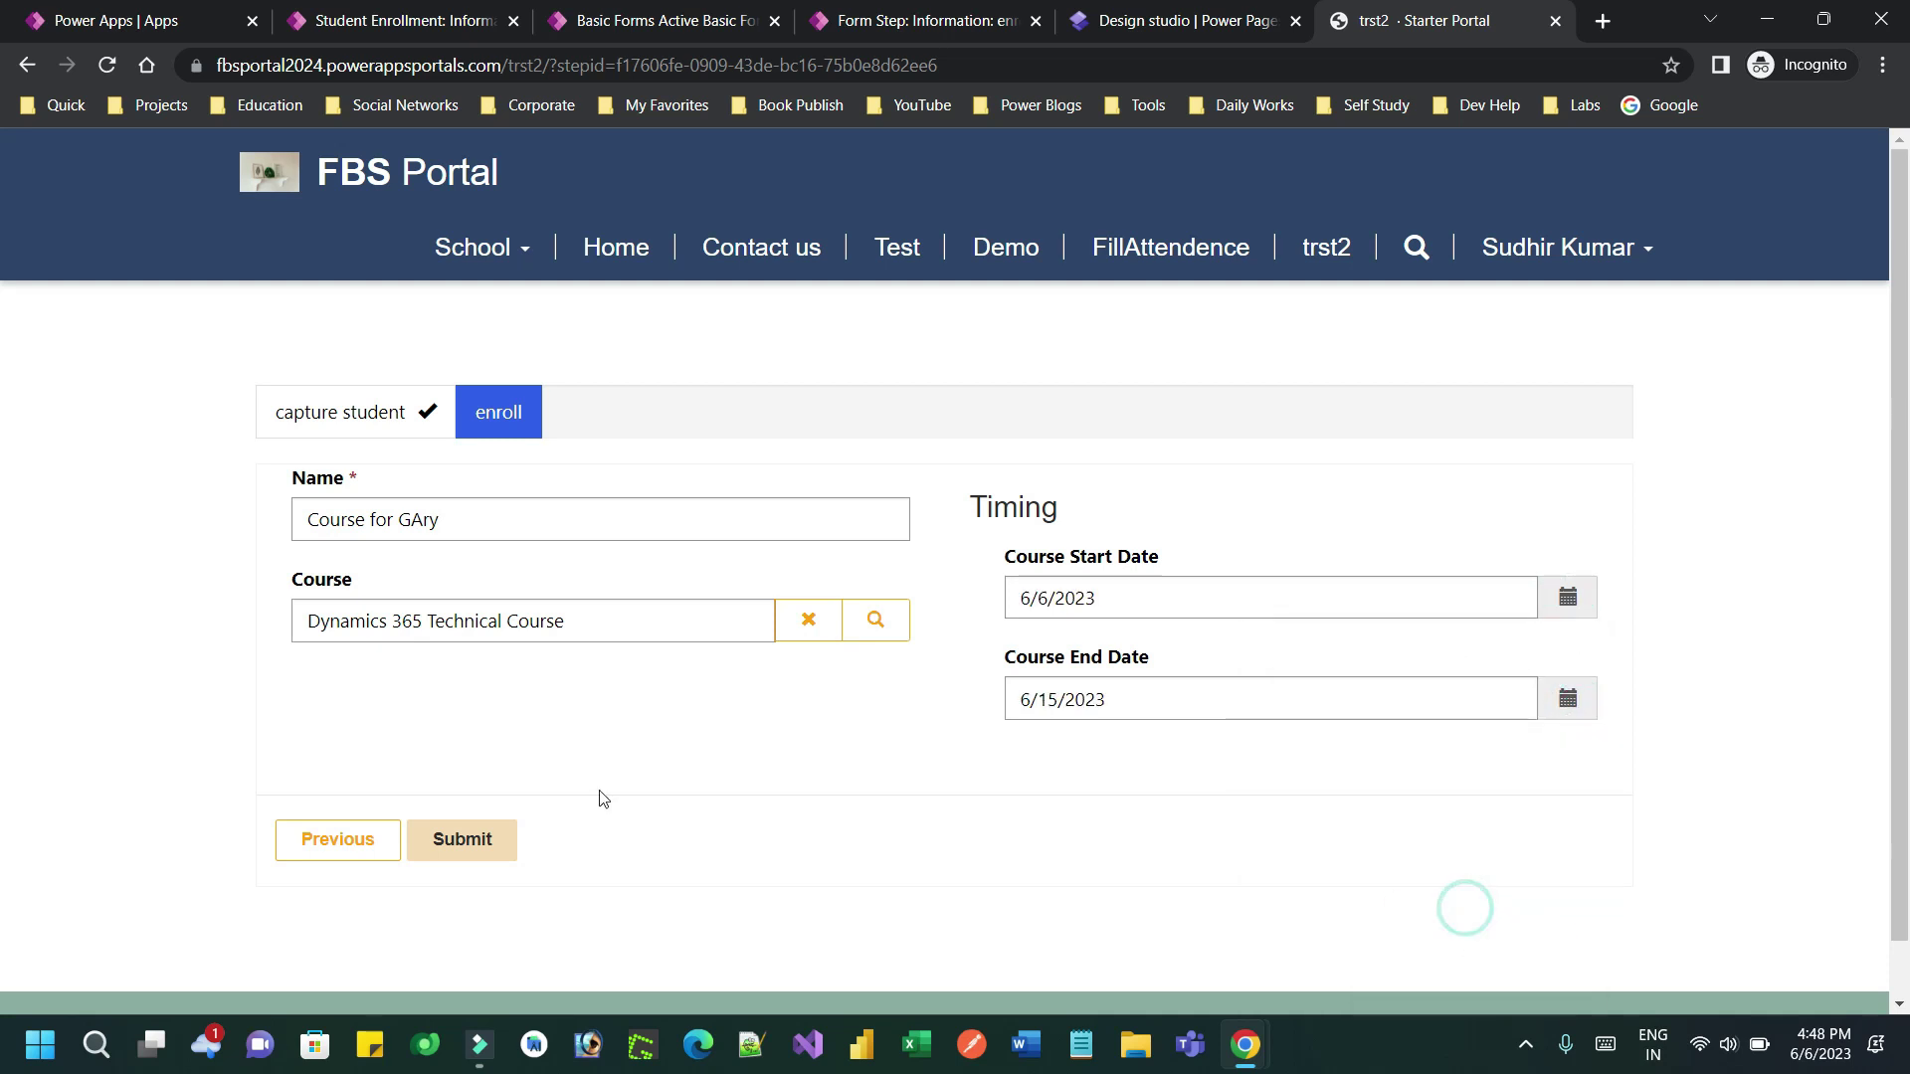
{"action": "left_click", "coordinate": [492, 837]}
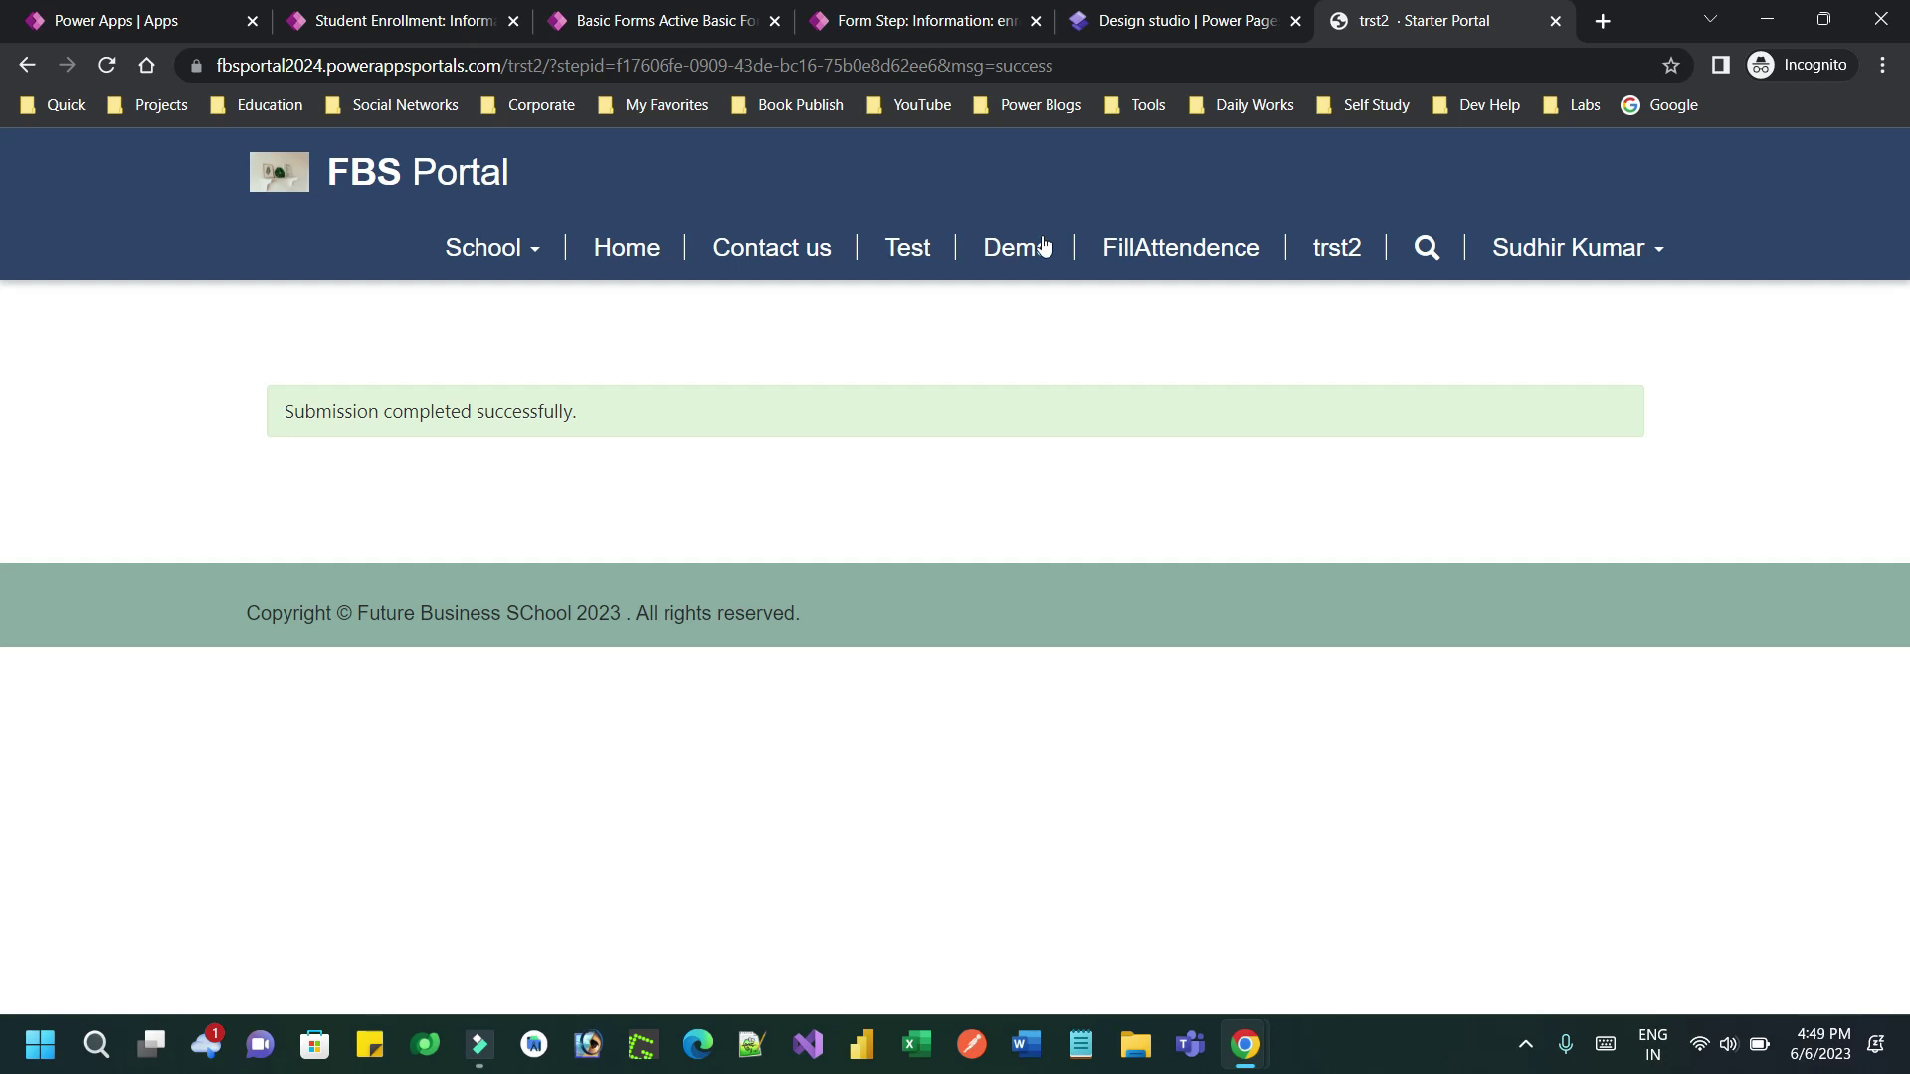
In Power Apps, open the new student's Dynamics 365 Technical Course enrollment, then return to the design studio
{"action": "left_click", "coordinate": [398, 12]}
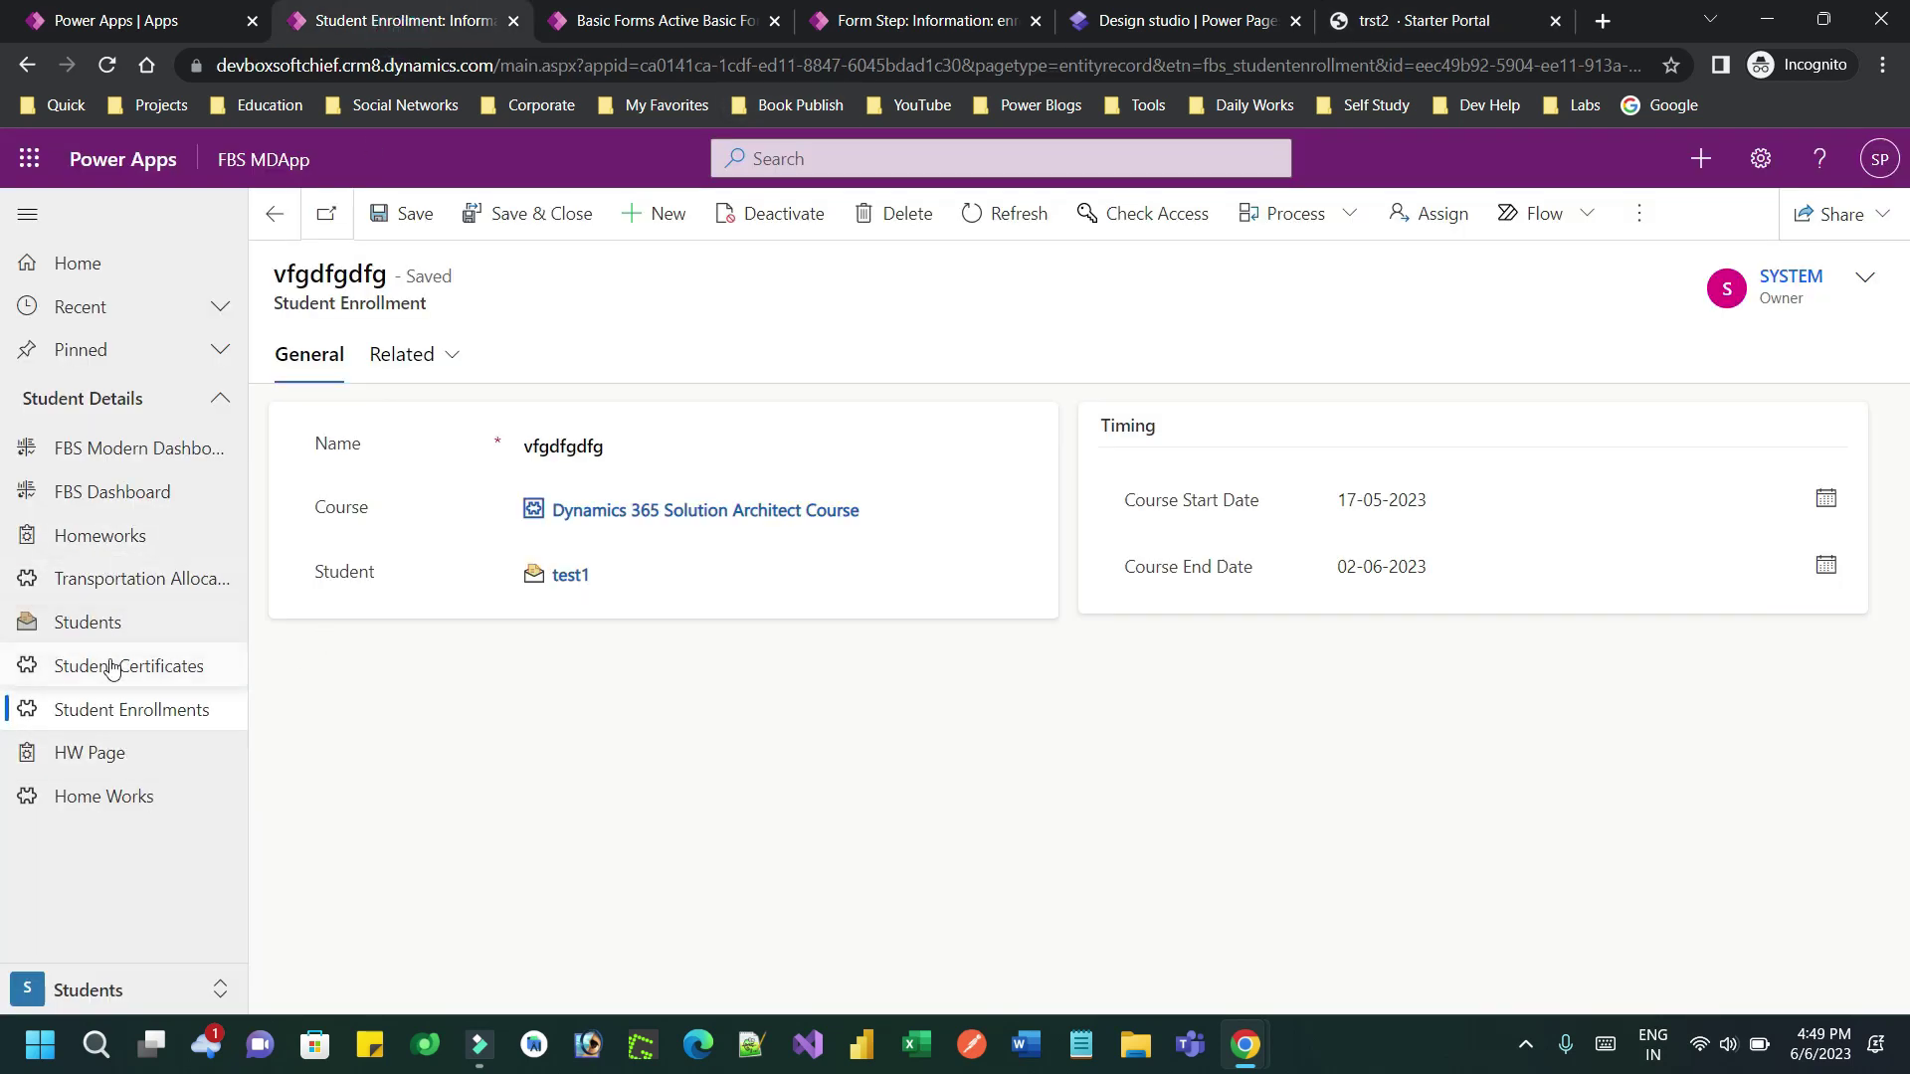
{"action": "left_click", "coordinate": [102, 628]}
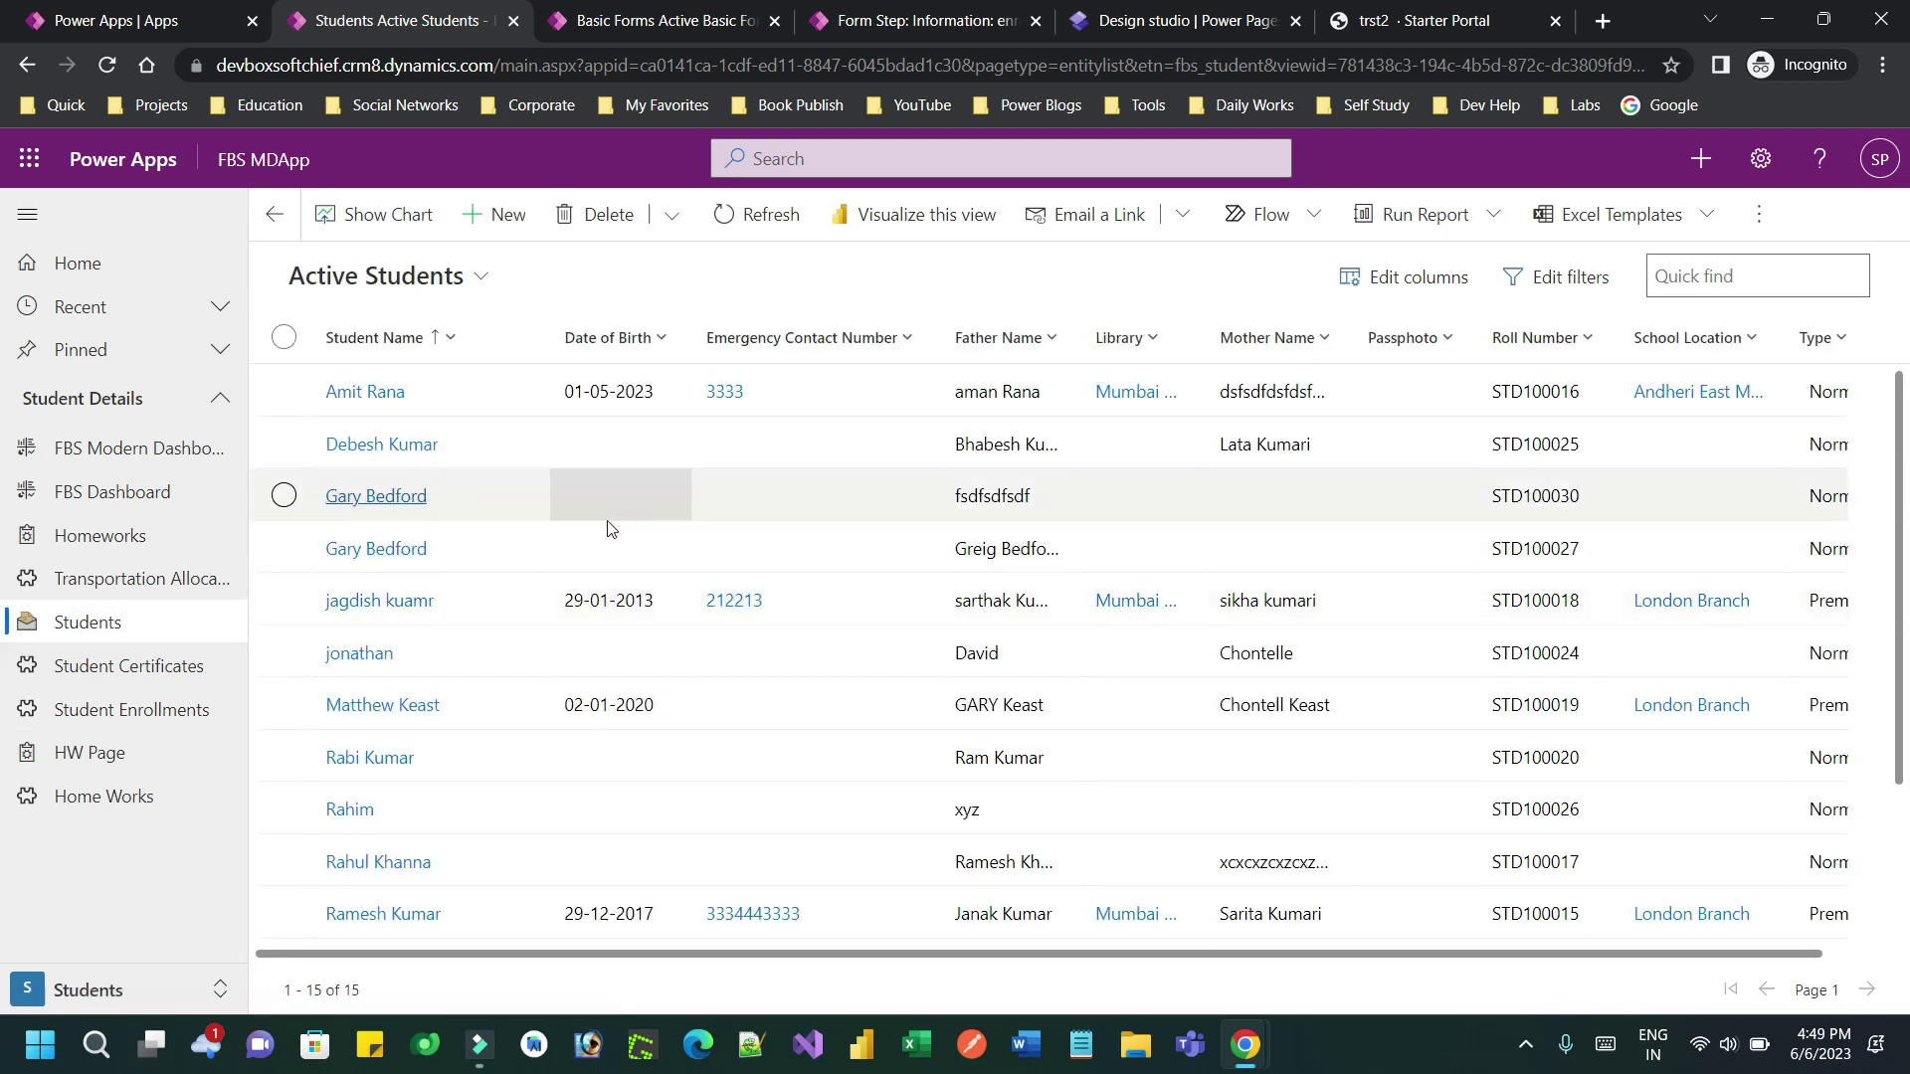
{"action": "double_click", "coordinate": [580, 489]}
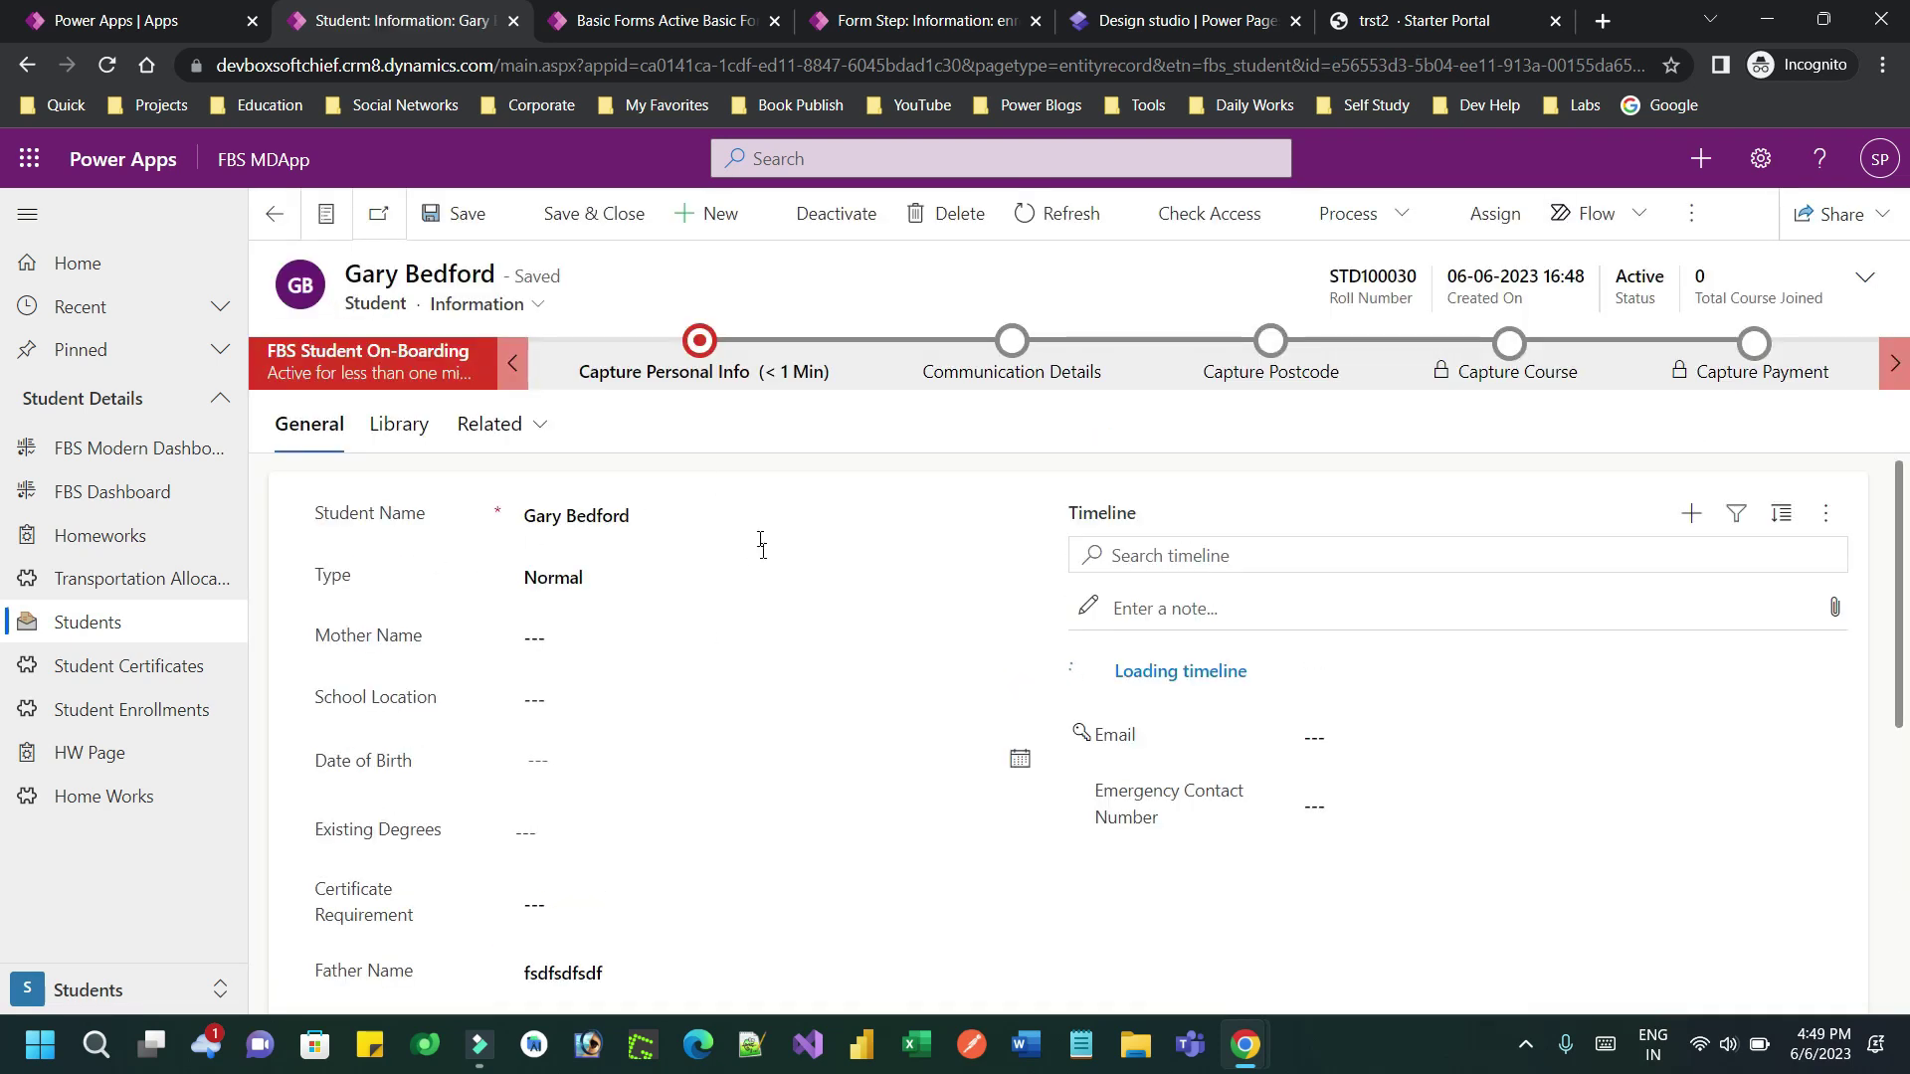
{"action": "left_click", "coordinate": [524, 426]}
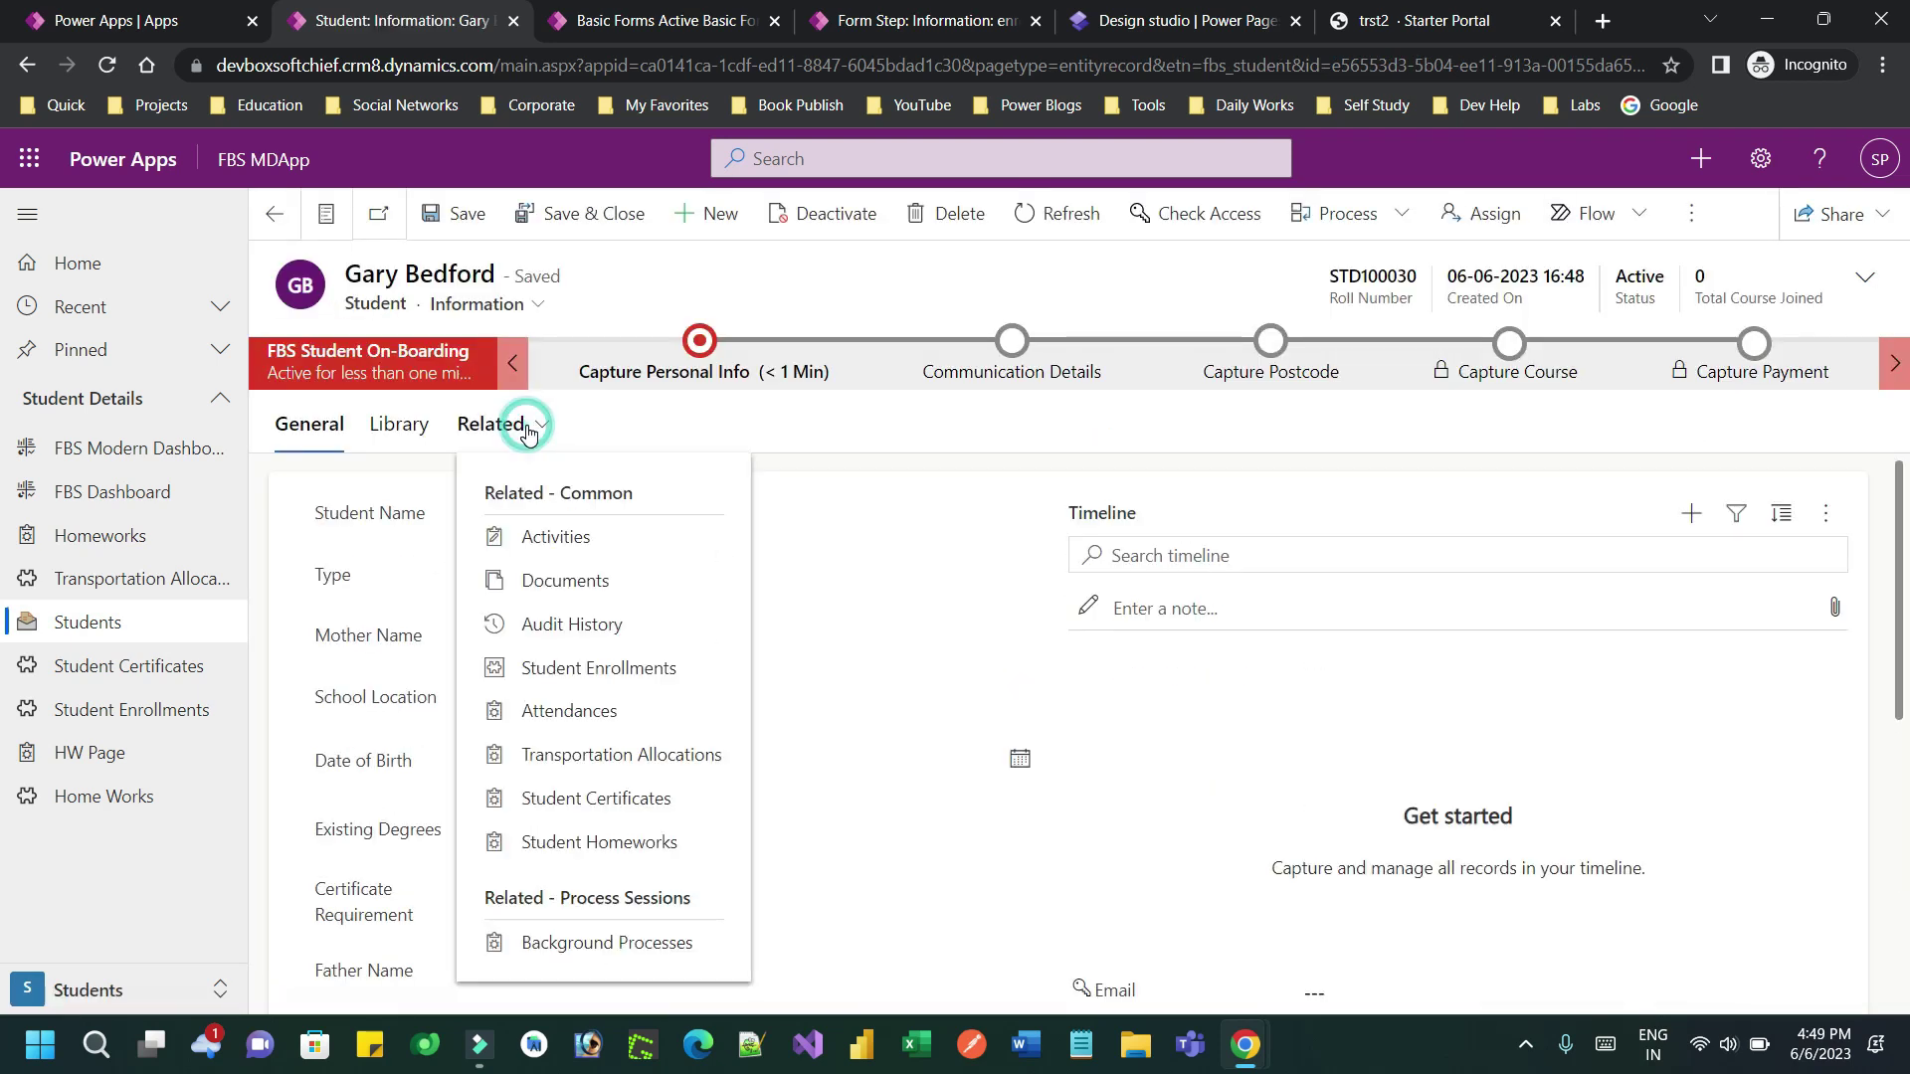
{"action": "left_click", "coordinate": [581, 669]}
{"action": "double_click", "coordinate": [653, 661]}
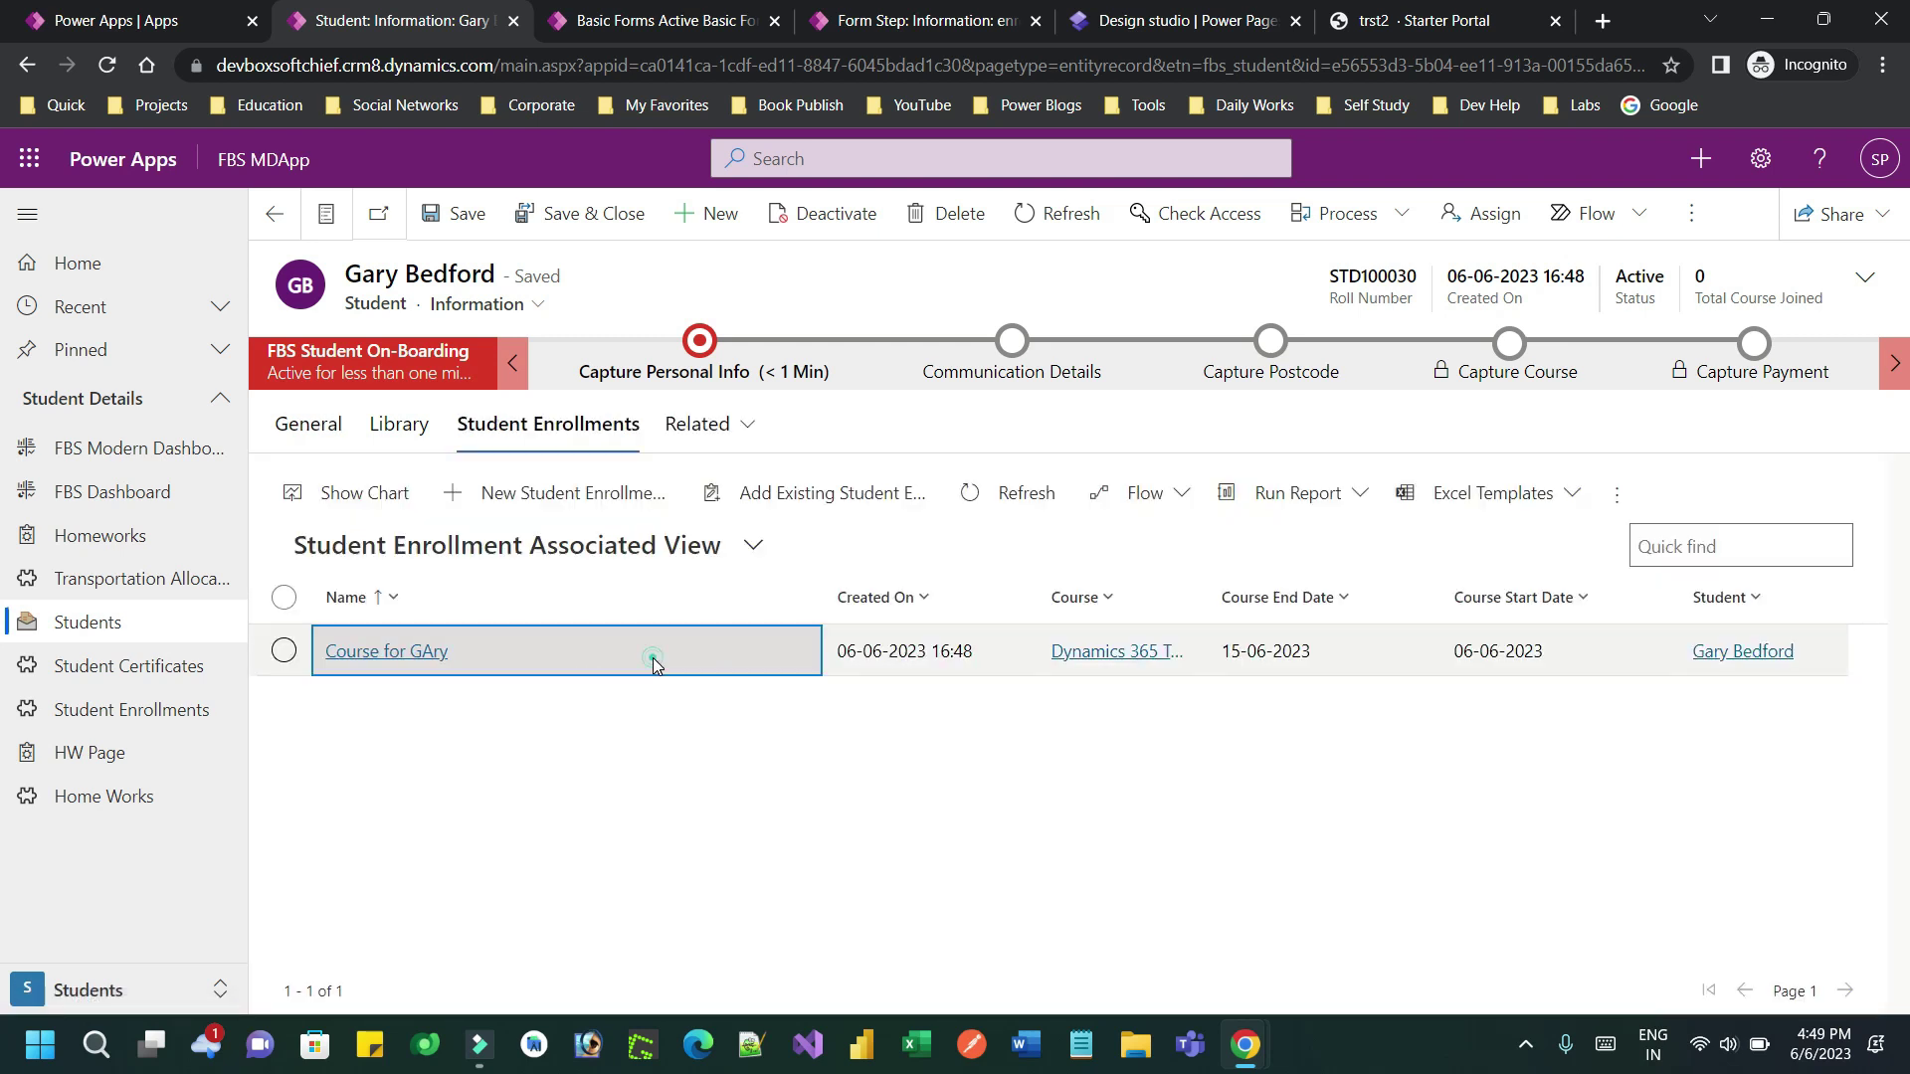
{"action": "left_click_drag", "start_coordinate": [316, 573], "coordinate": [390, 576]}
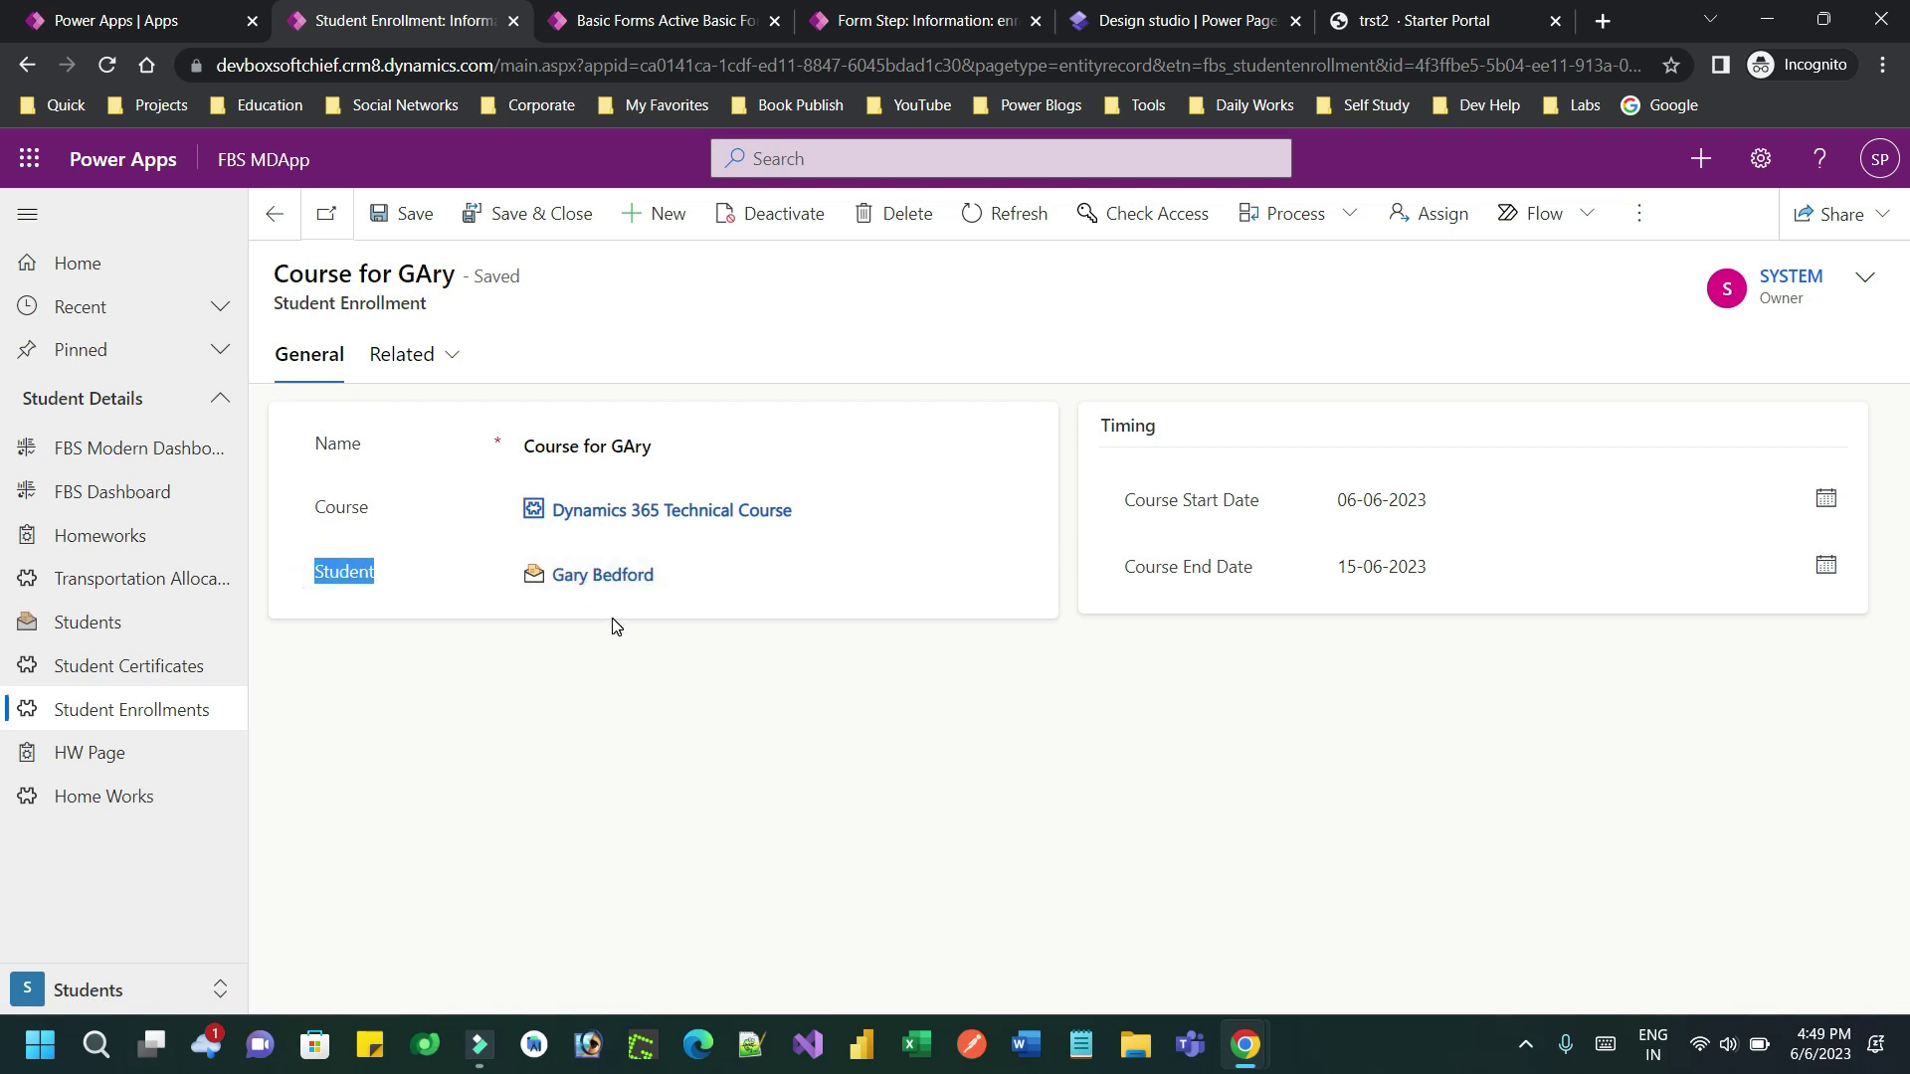
{"action": "left_click", "coordinate": [1178, 18]}
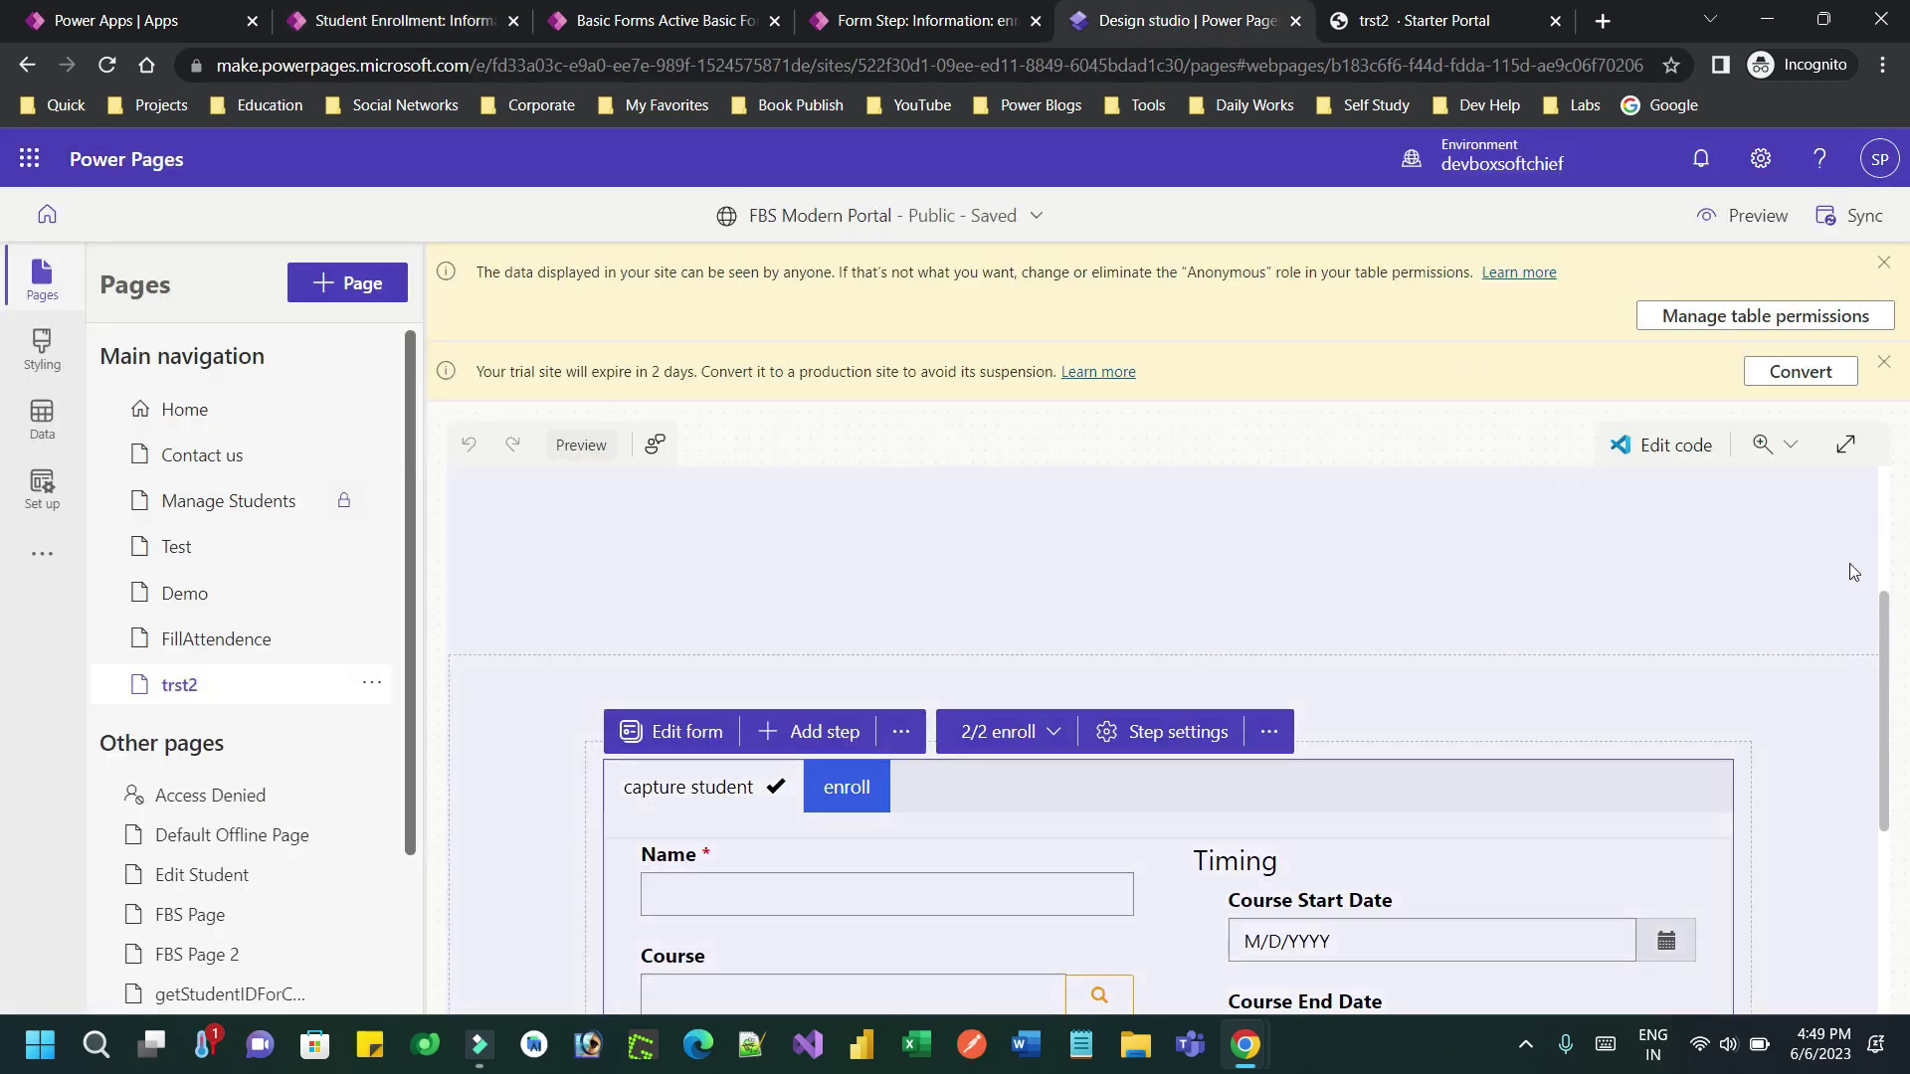
{"action": "scroll", "coordinate": [1882, 644], "scroll_direction": "down", "scroll_amount": 2}
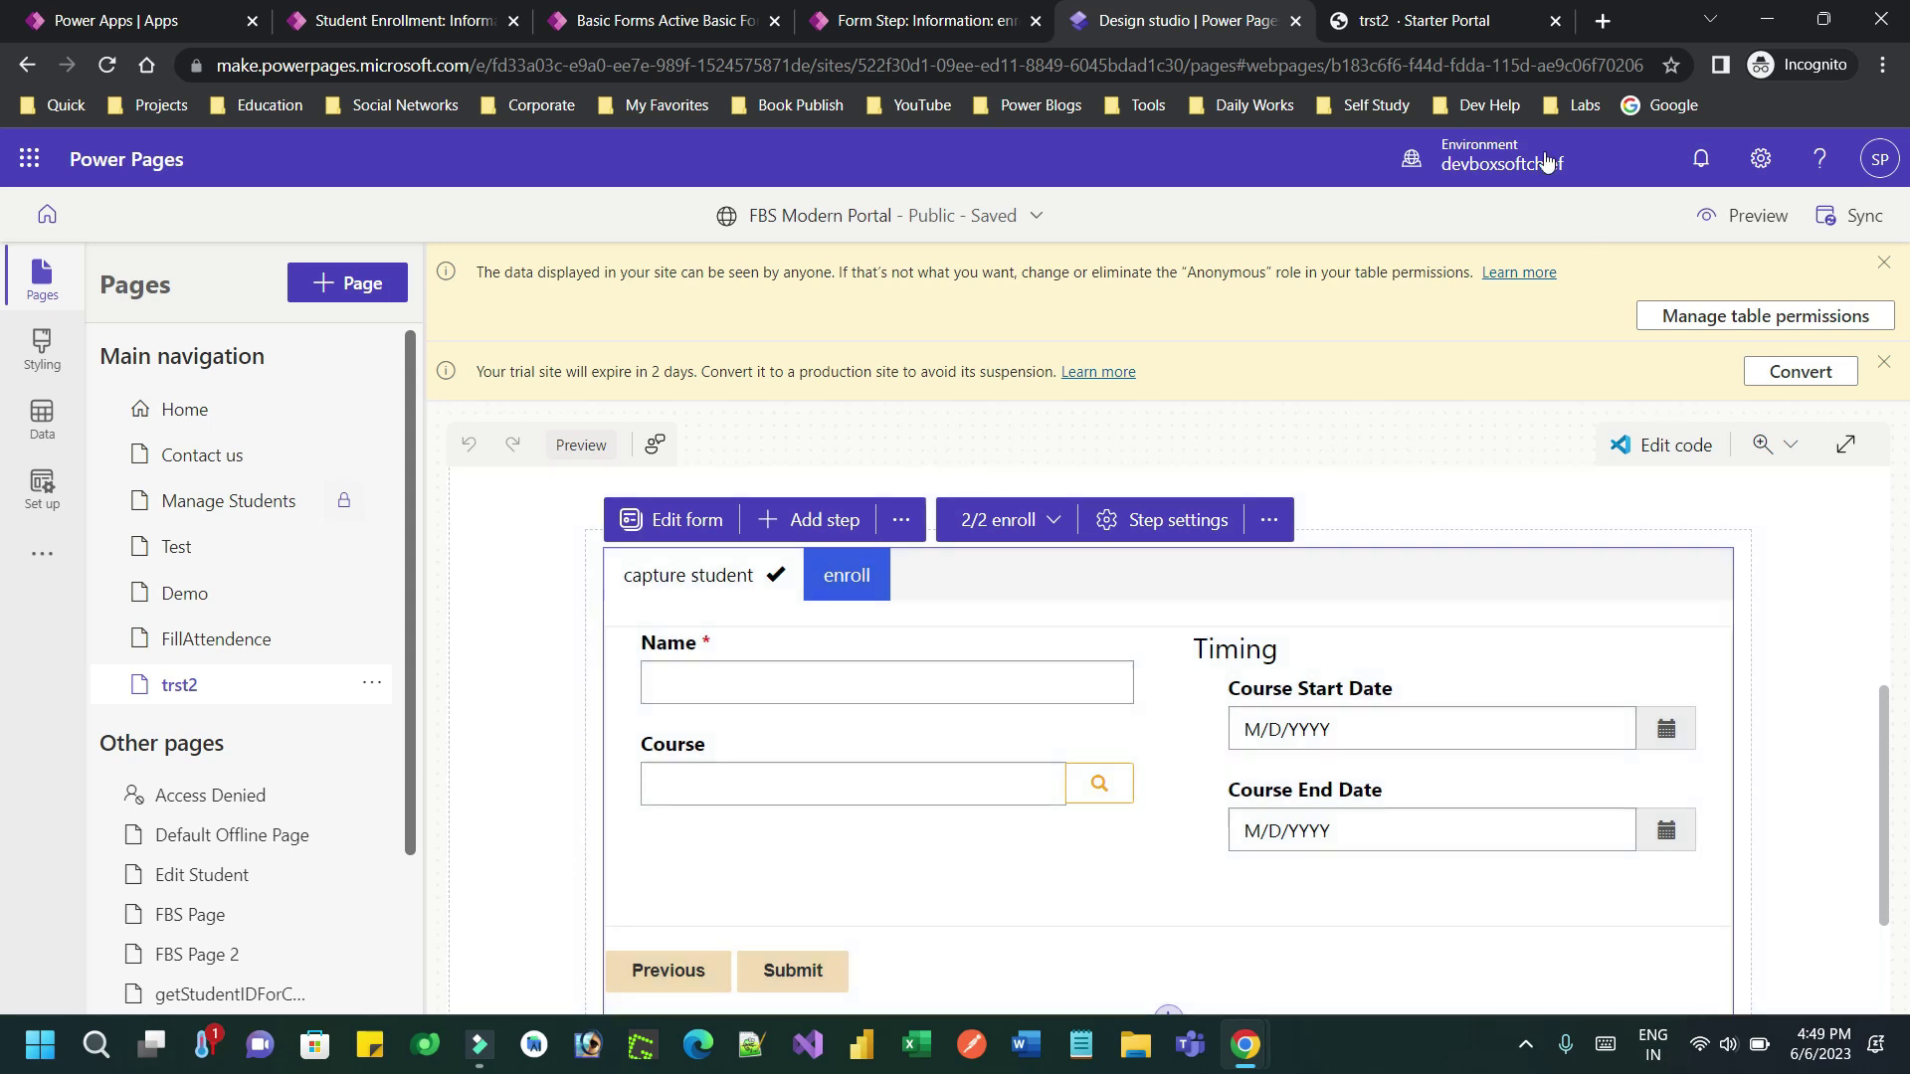
{"action": "left_click", "coordinate": [1455, 28]}
{"action": "left_click", "coordinate": [1210, 12]}
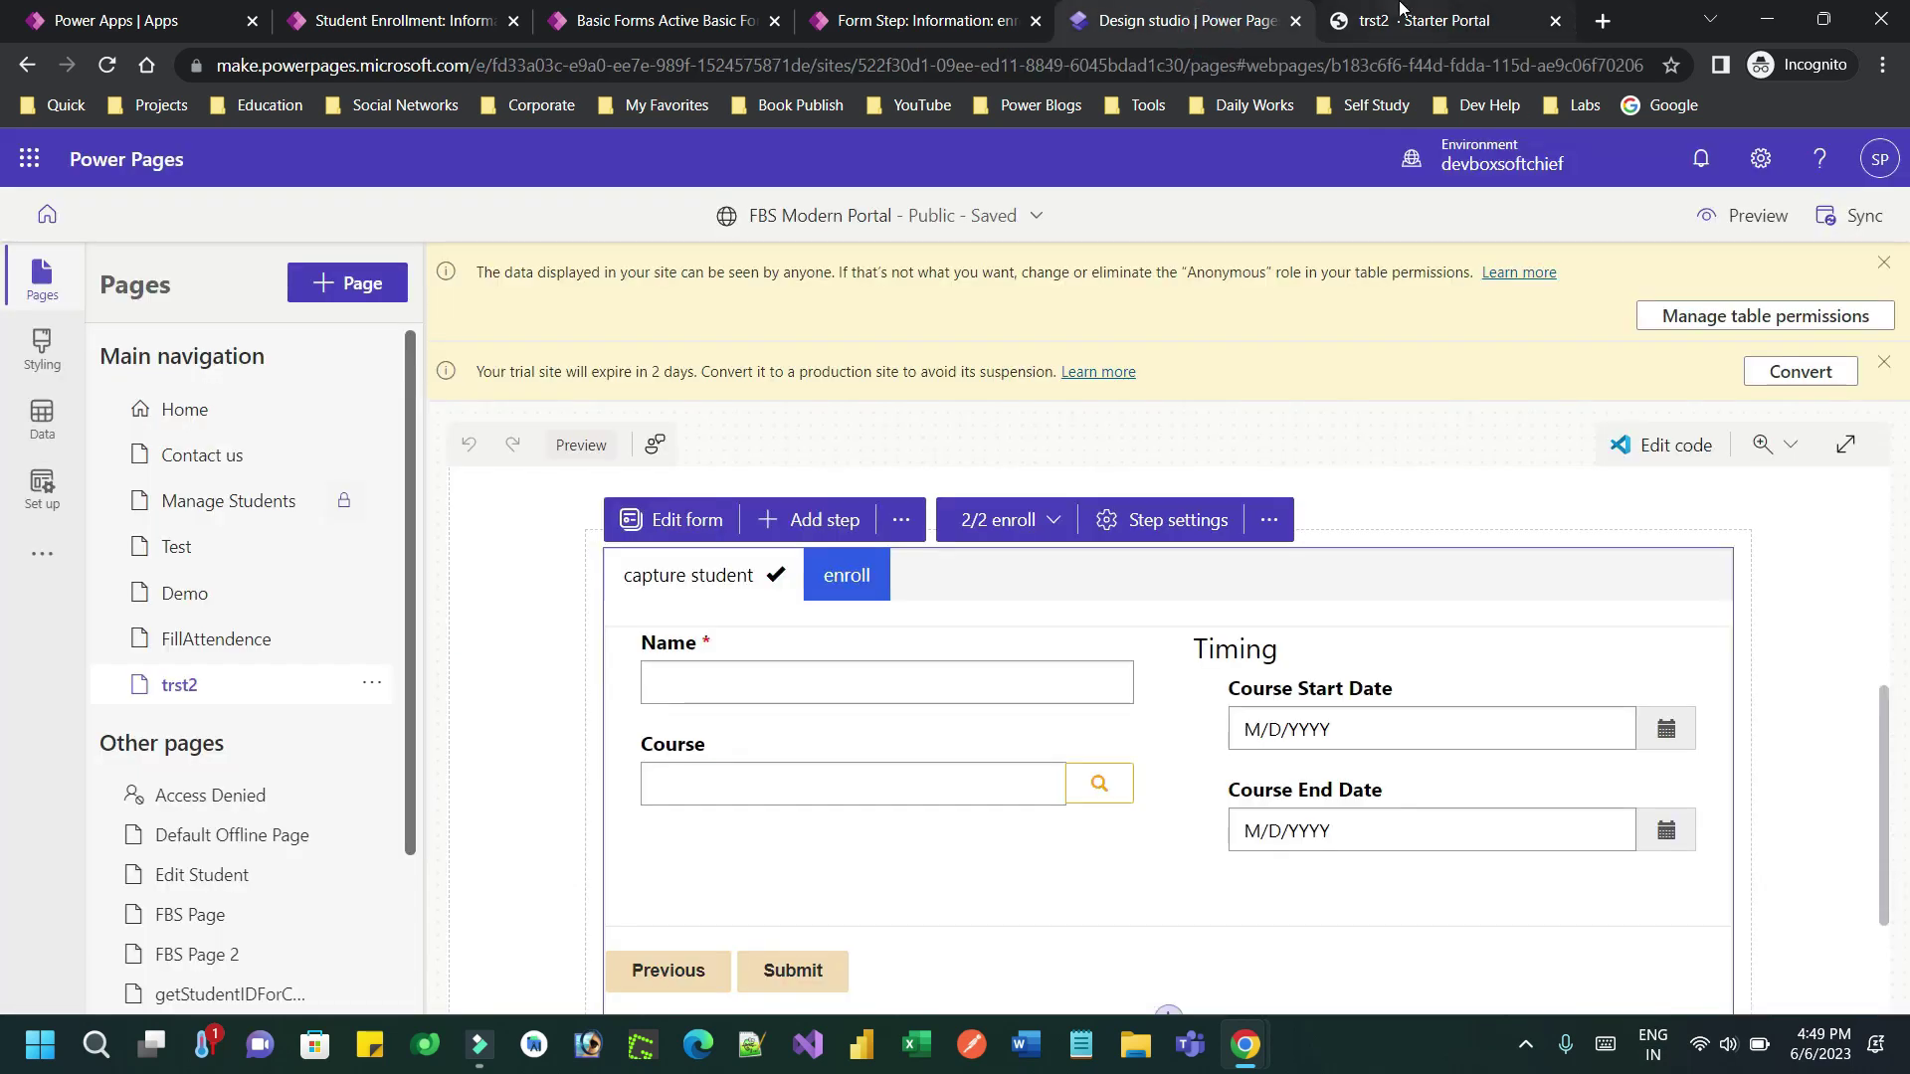
{"action": "left_click", "coordinate": [1401, 20]}
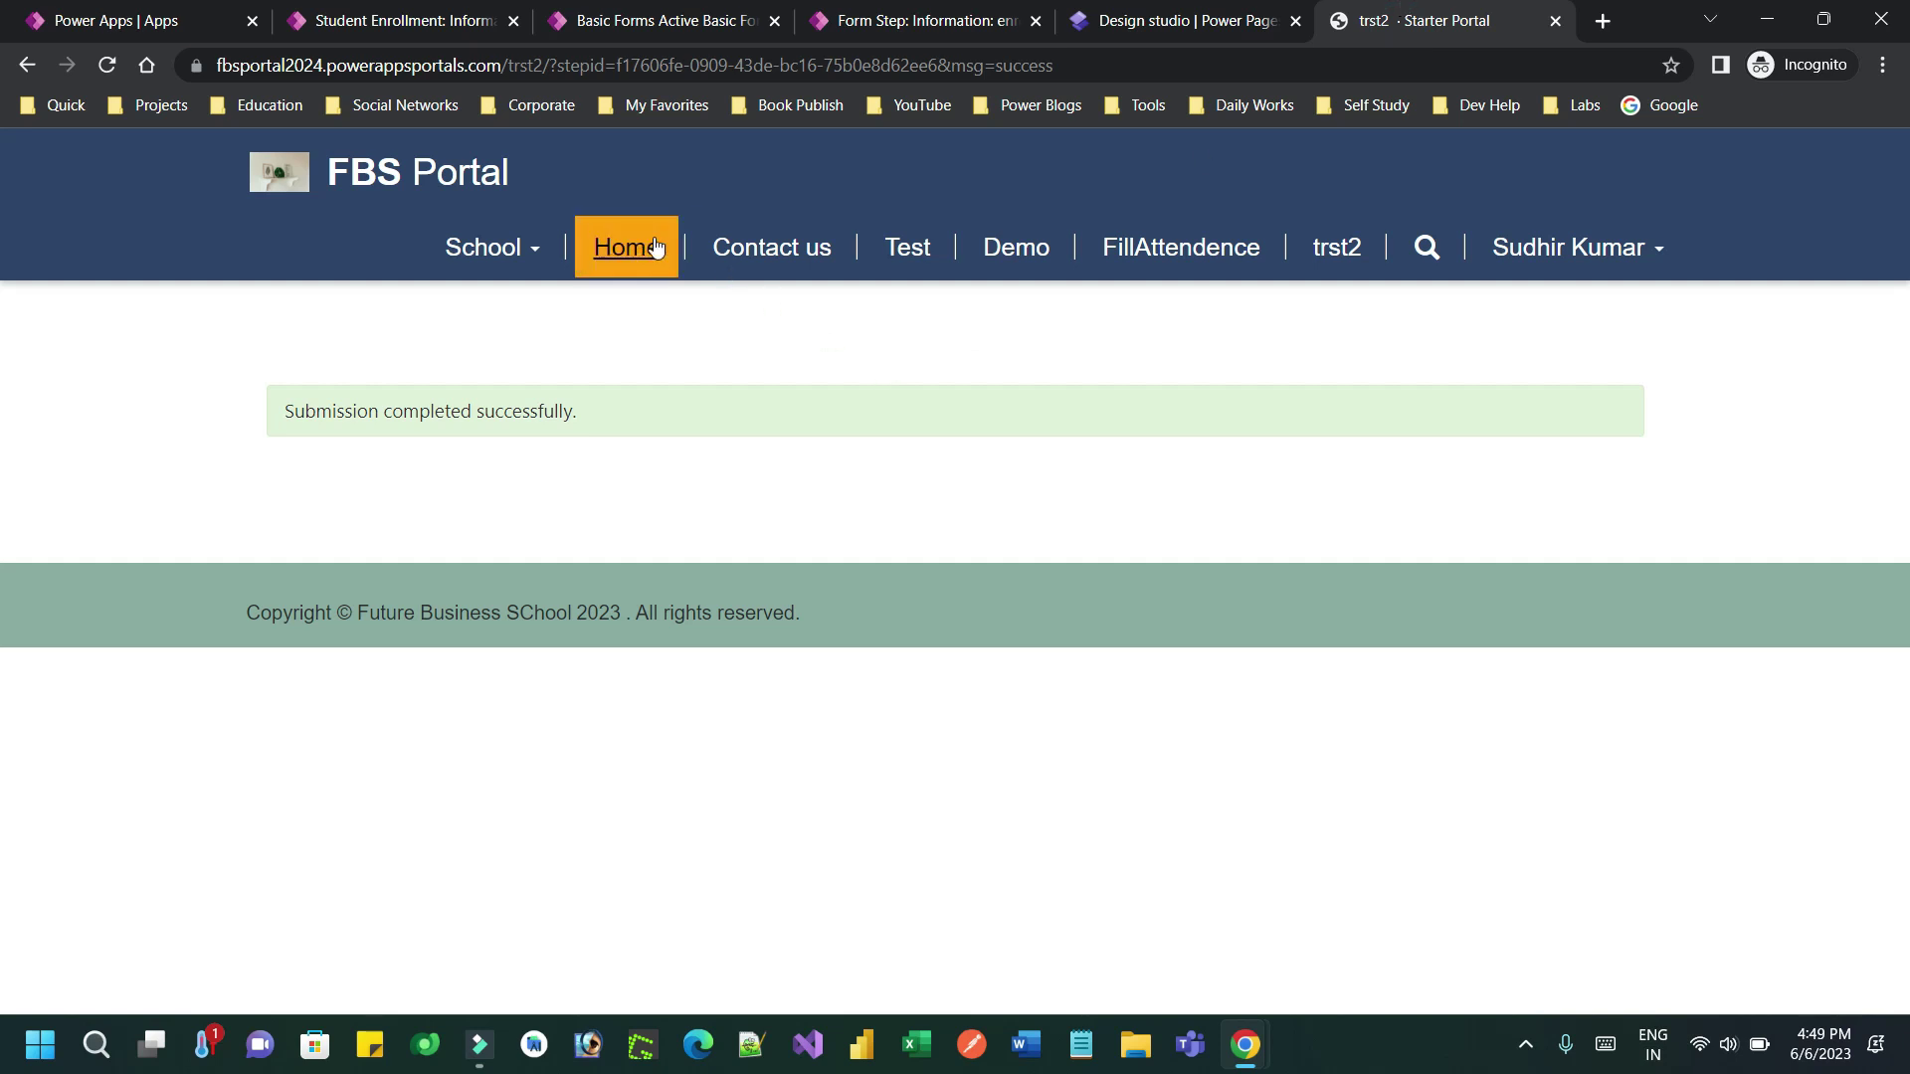
{"action": "left_click", "coordinate": [1232, 8]}
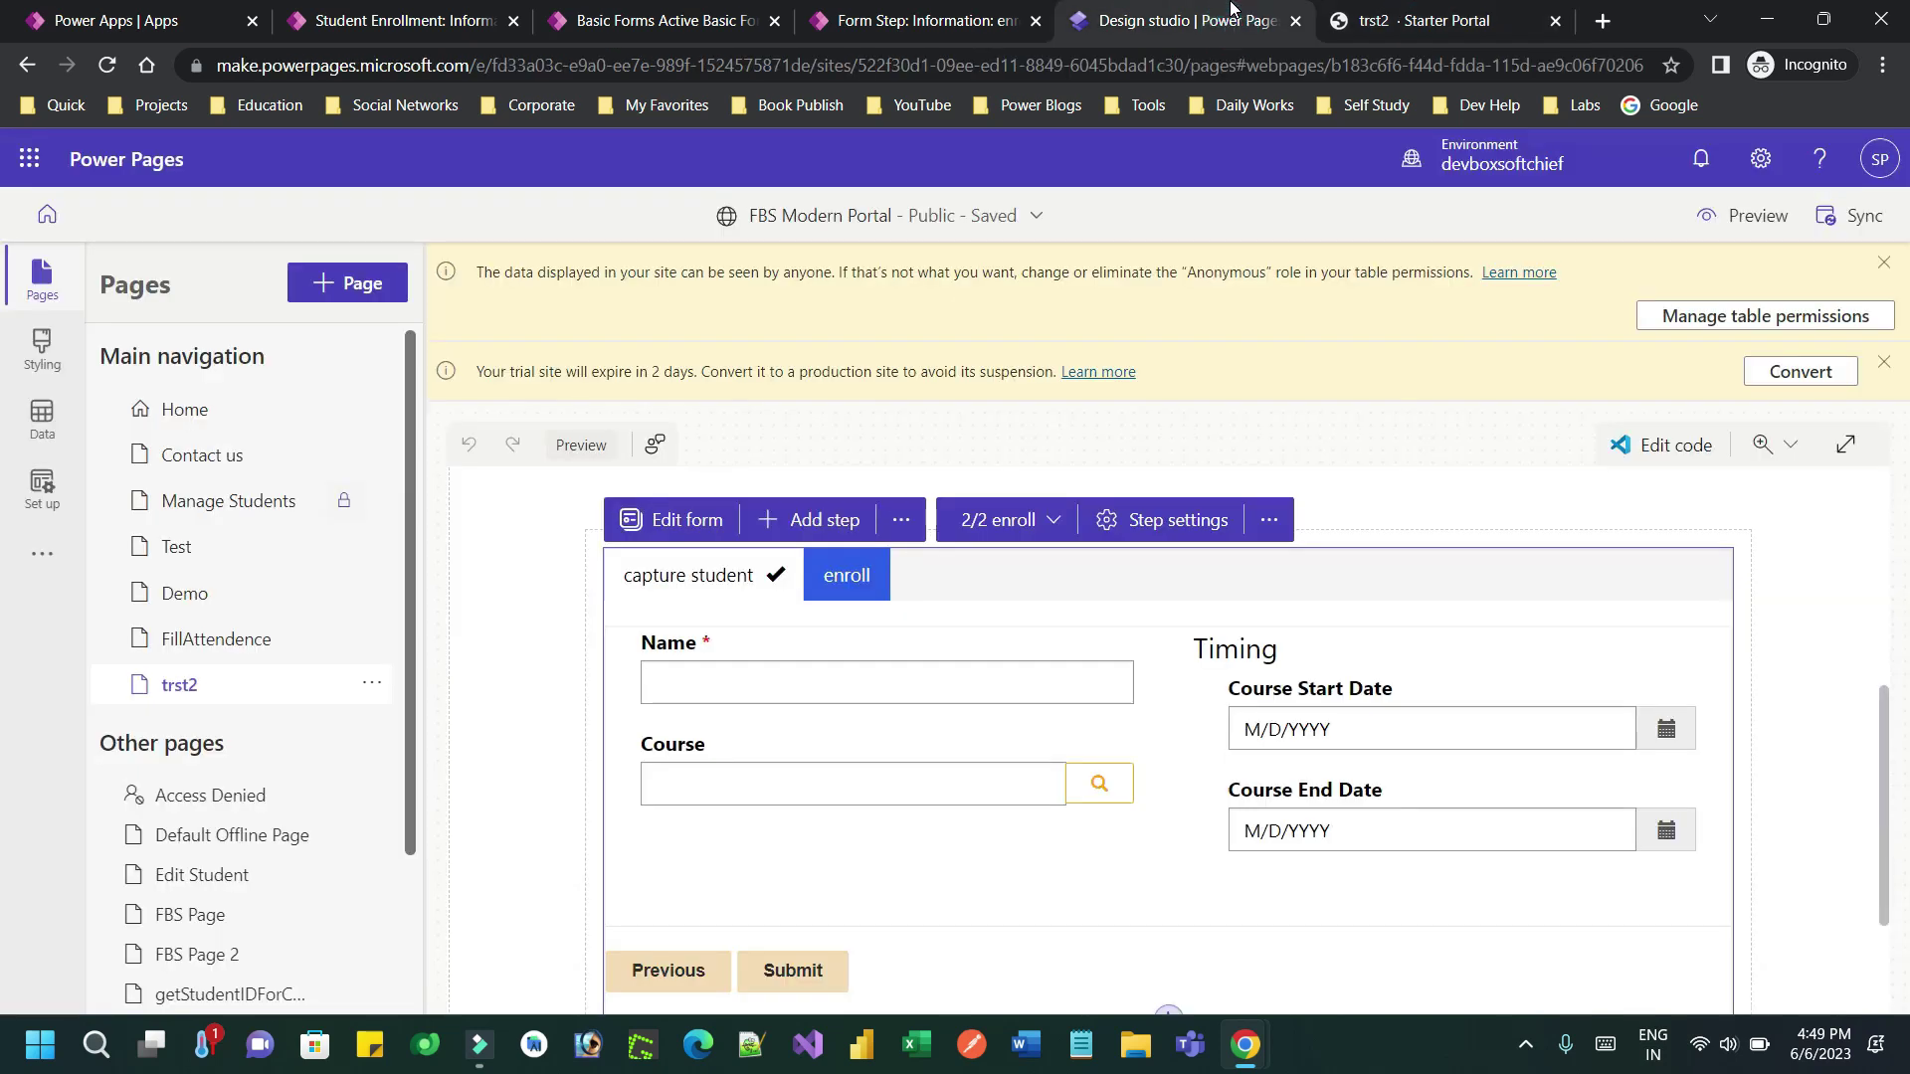